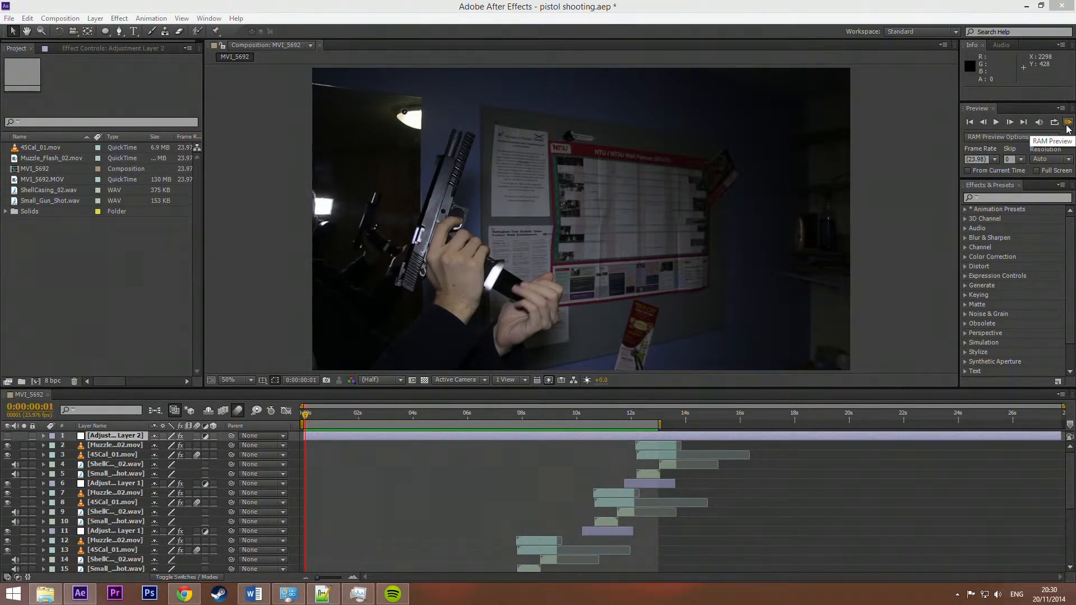
Play a RAM preview of the finished pistol shooting composition
{"action": "left_click", "coordinate": [1067, 124]}
{"action": "left_click", "coordinate": [1069, 122]}
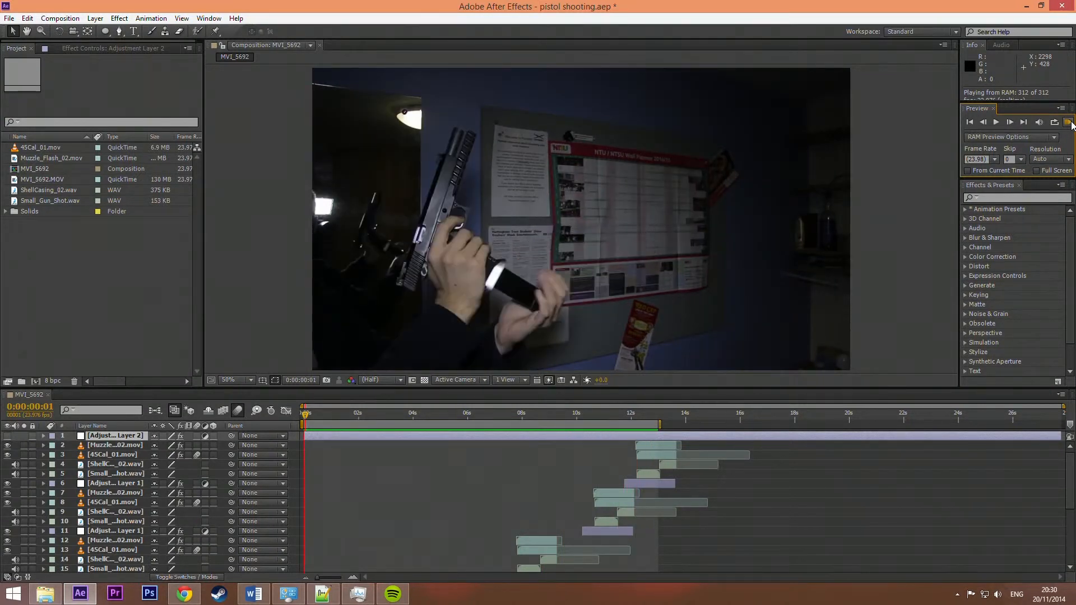
{"action": "left_click", "coordinate": [1069, 122]}
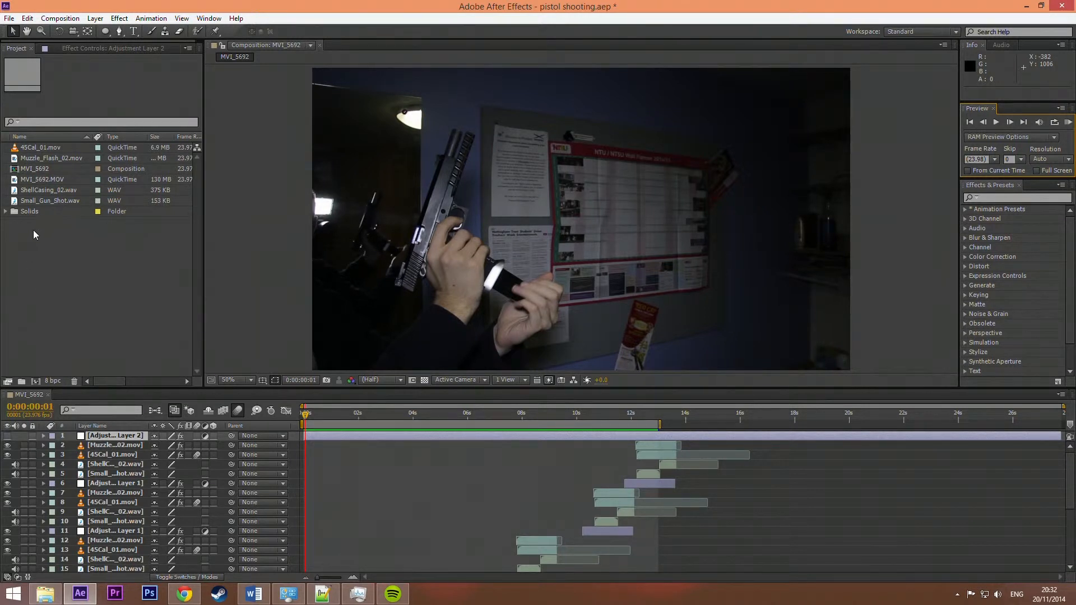
Review the project's source items: MVI_5692.MOV, Muzzle_Flash_02.mov, Small_Gun_Shot.wav, ShellCasing_02.wav and 45Cal_01.mov
{"action": "left_click", "coordinate": [33, 181]}
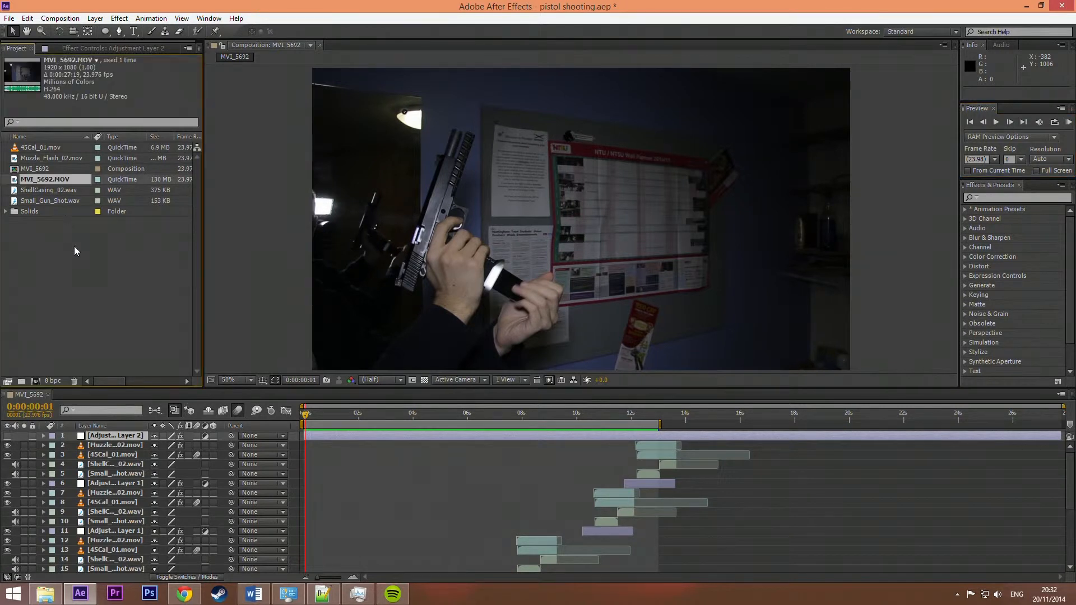
{"action": "left_click", "coordinate": [58, 160]}
{"action": "left_click", "coordinate": [66, 203]}
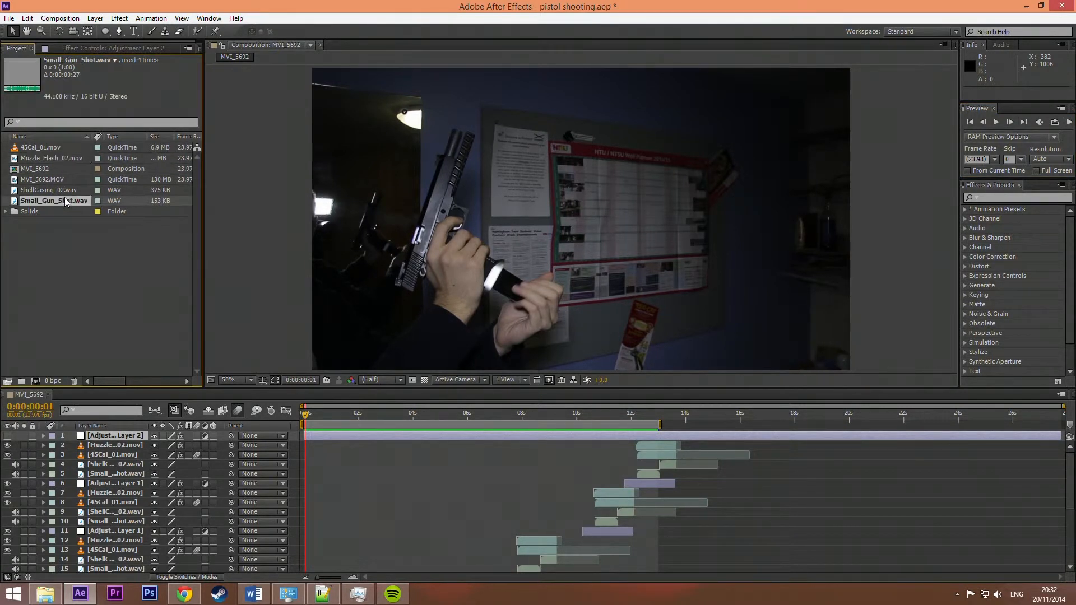
{"action": "left_click", "coordinate": [63, 191]}
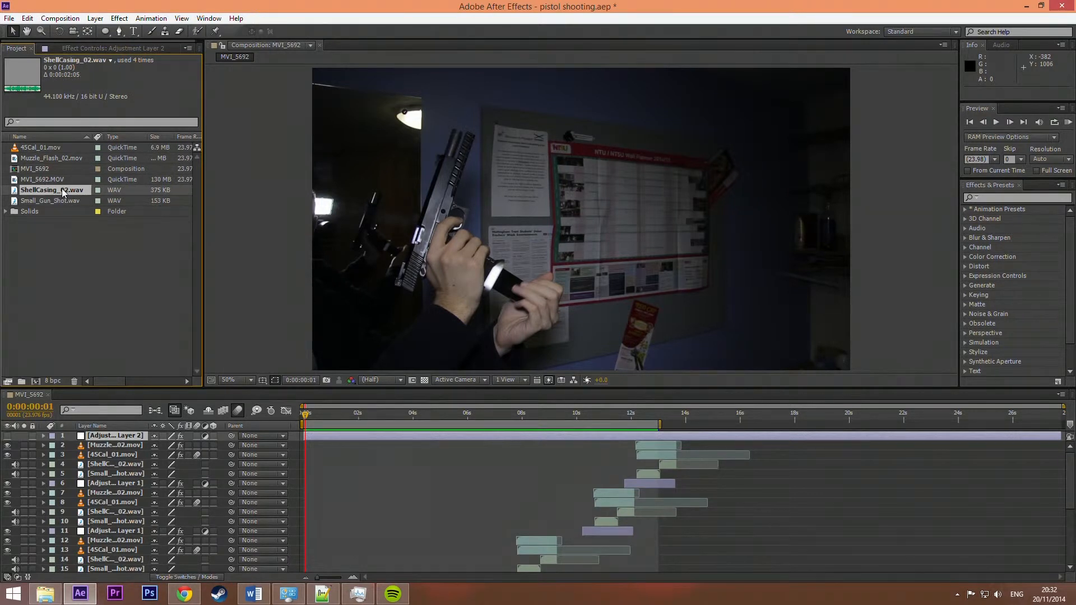
{"action": "left_click", "coordinate": [66, 149]}
{"action": "left_click", "coordinate": [66, 192]}
{"action": "left_click", "coordinate": [38, 147]}
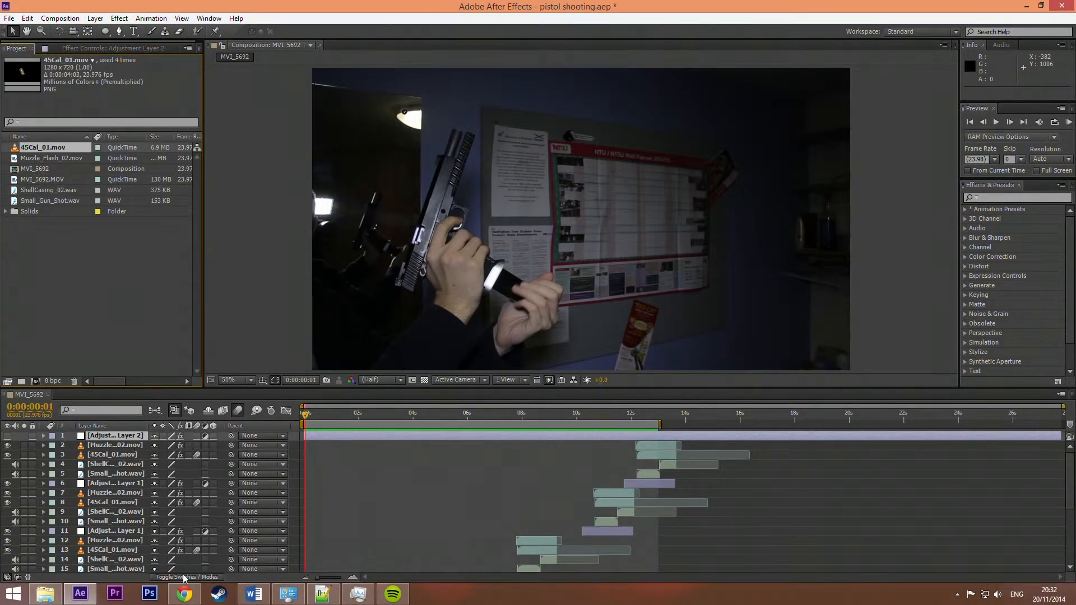
Switch to Chrome and look through the free stock footage on RodyPolis's Free Stuff page
{"action": "left_click", "coordinate": [183, 593]}
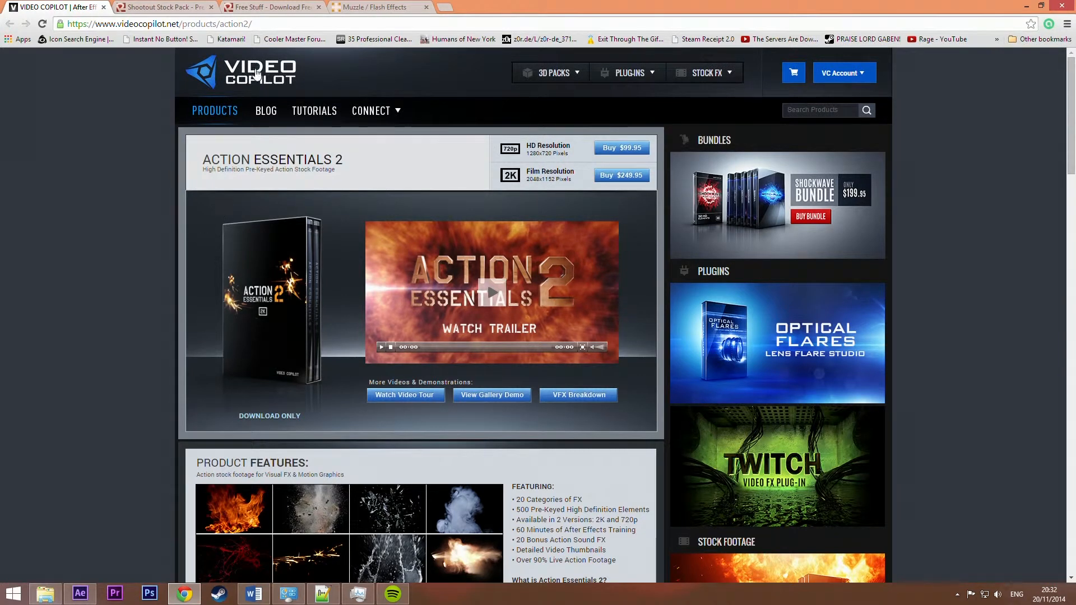
{"action": "left_click", "coordinate": [267, 6]}
{"action": "scroll", "coordinate": [444, 264], "scroll_direction": "up", "scroll_amount": 5}
{"action": "scroll", "coordinate": [445, 266], "scroll_direction": "down", "scroll_amount": 5}
{"action": "scroll", "coordinate": [520, 208], "scroll_direction": "up", "scroll_amount": 5}
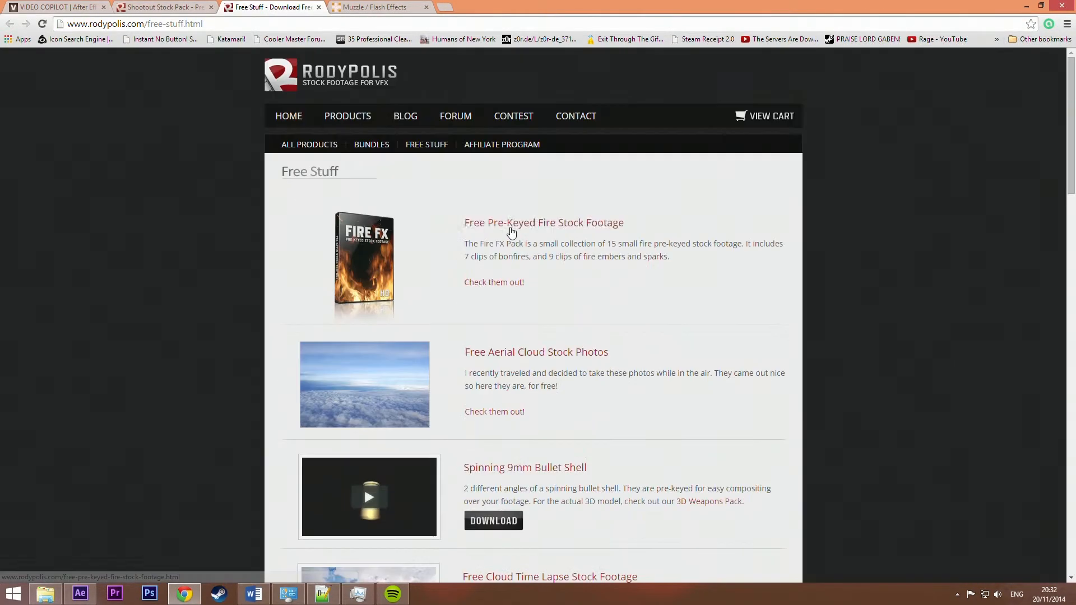
Browse the Muzzle / Flash Effects page on FootageCrate and close the expanded advertisement
{"action": "left_click", "coordinate": [374, 6]}
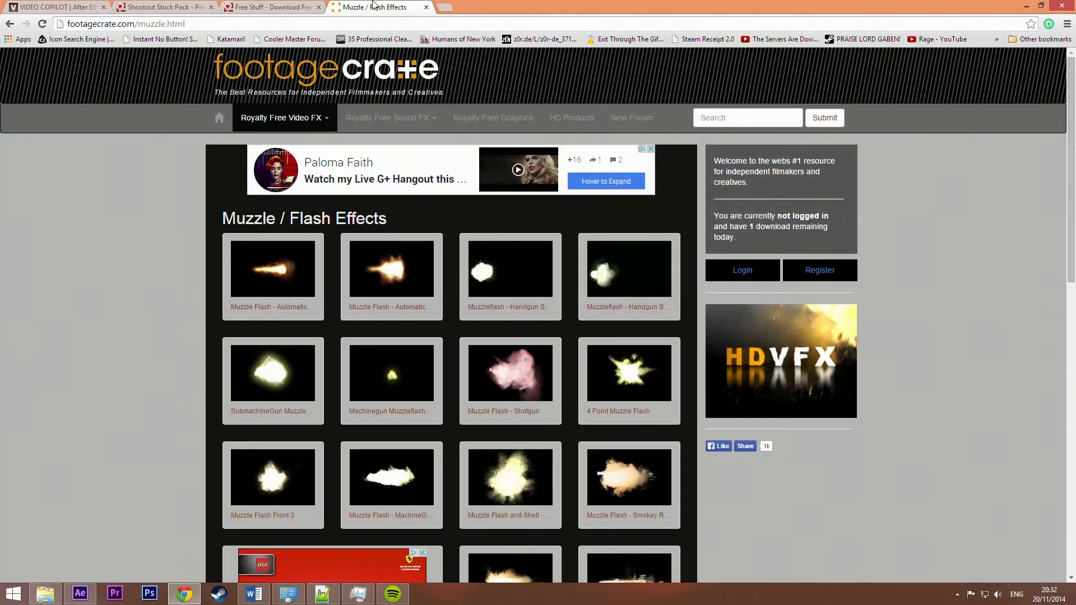
{"action": "scroll", "coordinate": [330, 247], "scroll_direction": "down", "scroll_amount": 4}
{"action": "scroll", "coordinate": [330, 246], "scroll_direction": "up", "scroll_amount": 4}
{"action": "scroll", "coordinate": [211, 227], "scroll_direction": "down", "scroll_amount": 12}
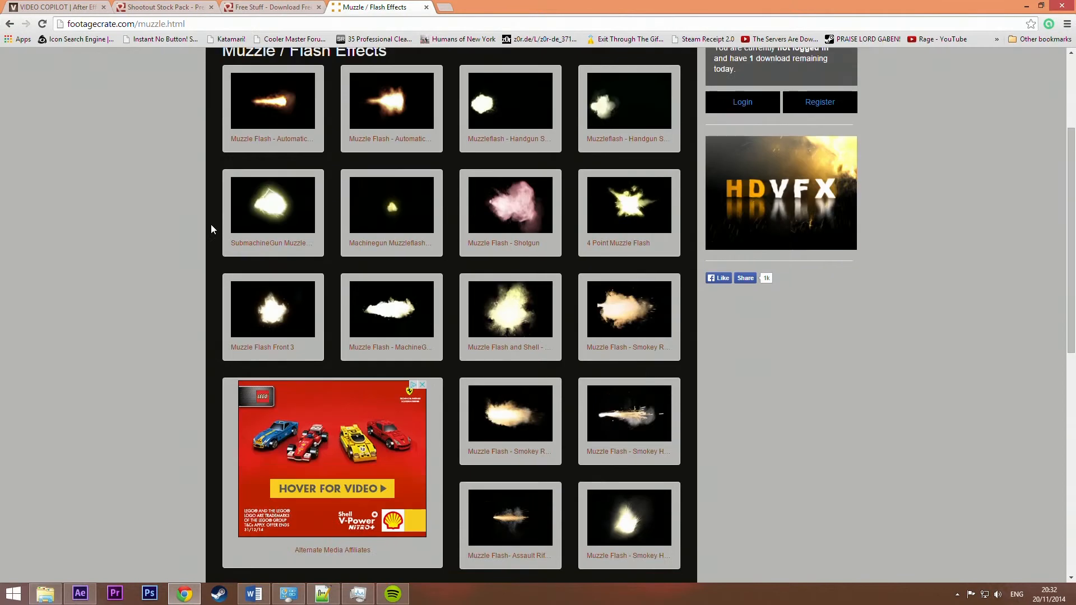
{"action": "scroll", "coordinate": [211, 227], "scroll_direction": "up", "scroll_amount": 8}
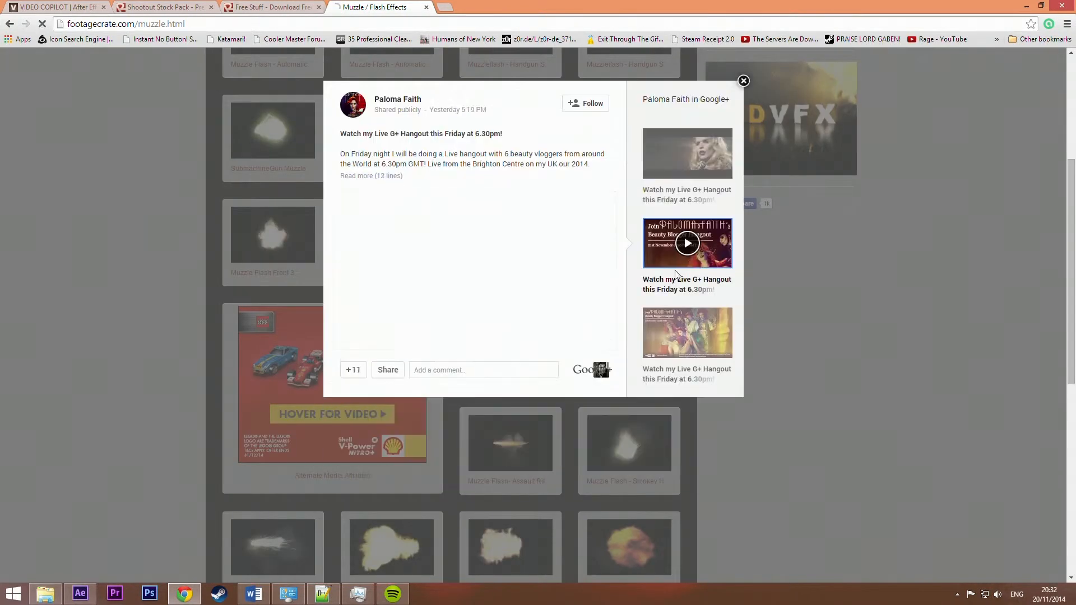
{"action": "left_click", "coordinate": [743, 81]}
{"action": "scroll", "coordinate": [676, 139], "scroll_direction": "up", "scroll_amount": 5}
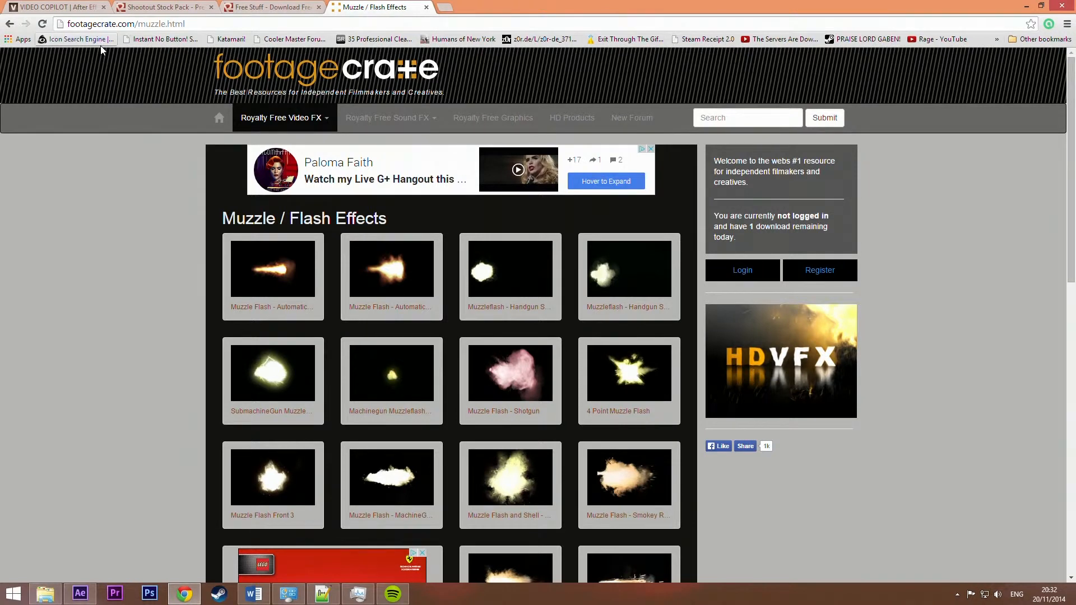
Examine the feature list and available versions of Video Copilot's Action Essentials 2
{"action": "left_click", "coordinate": [63, 6]}
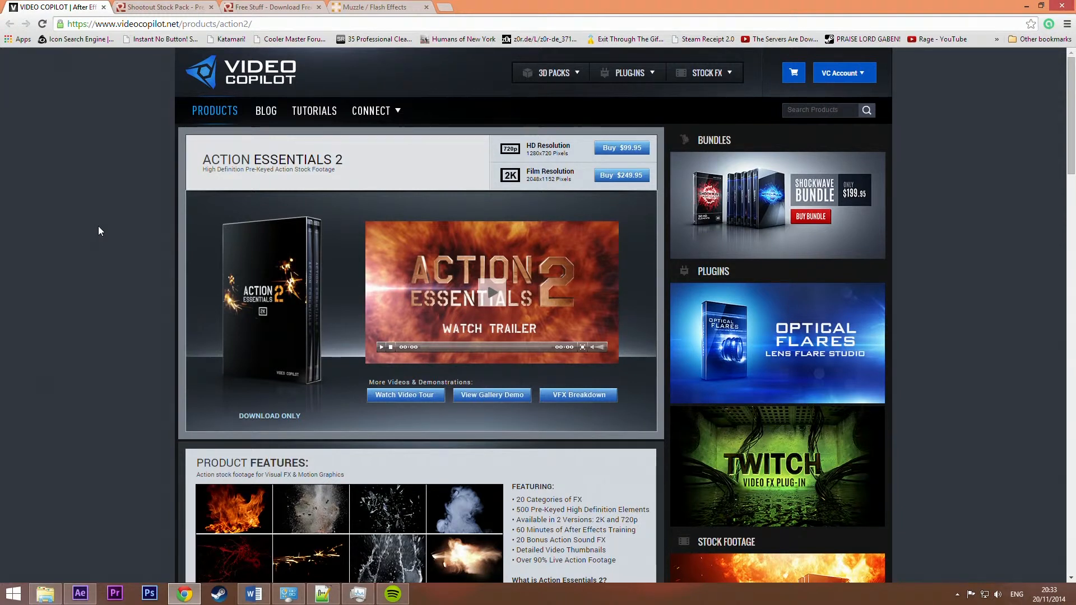
{"action": "scroll", "coordinate": [98, 230], "scroll_direction": "down", "scroll_amount": 3}
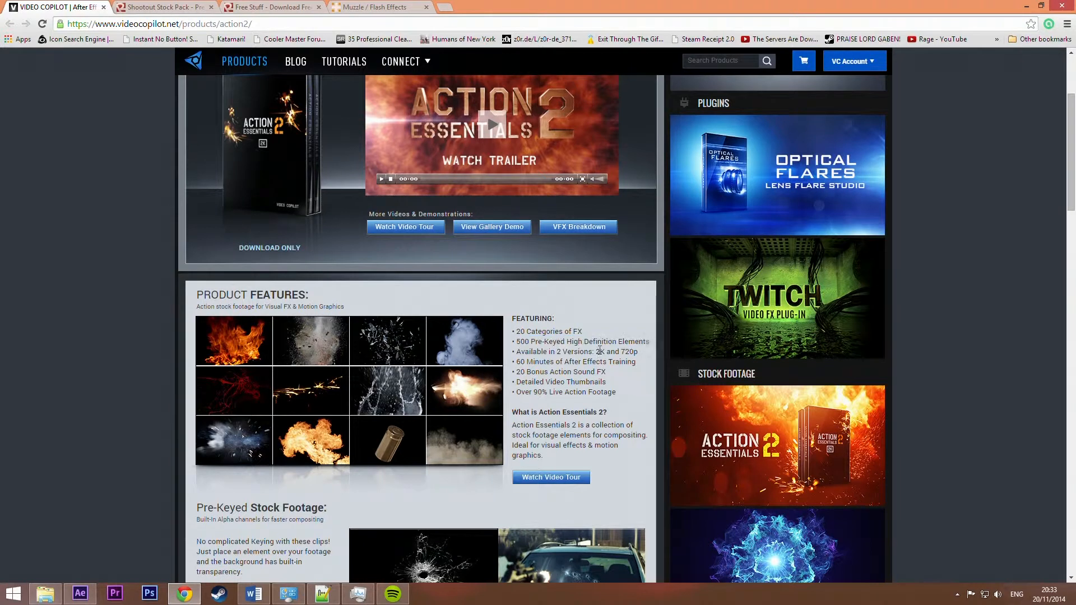
{"action": "left_click_drag", "start_coordinate": [640, 344], "coordinate": [583, 335]}
{"action": "left_click", "coordinate": [572, 337]}
{"action": "left_click_drag", "start_coordinate": [614, 394], "coordinate": [557, 393]}
{"action": "left_click", "coordinate": [568, 392]}
{"action": "scroll", "coordinate": [550, 356], "scroll_direction": "down", "scroll_amount": 2}
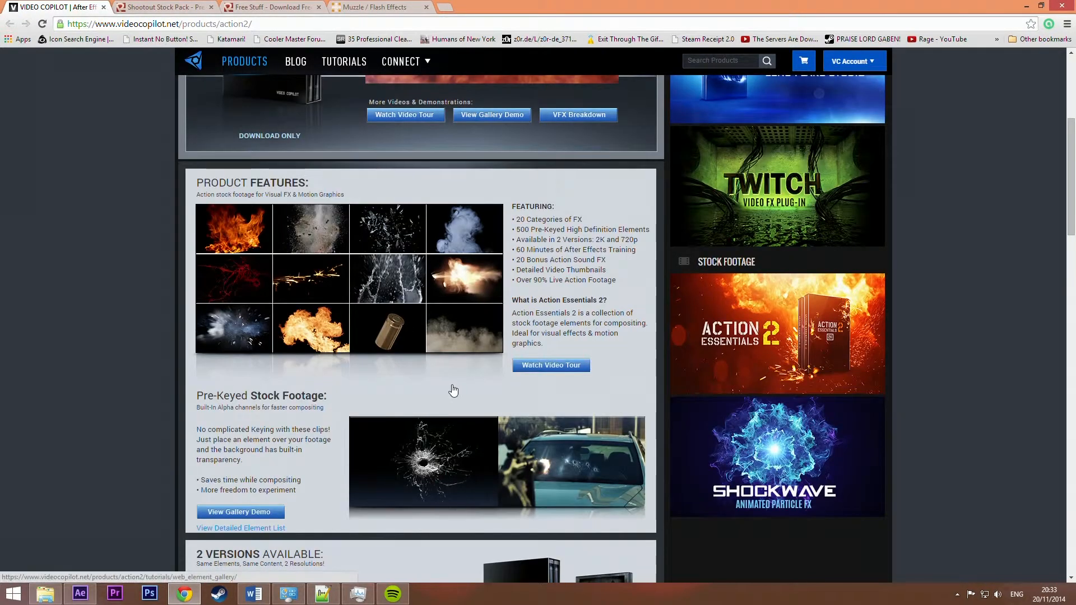
{"action": "scroll", "coordinate": [462, 377], "scroll_direction": "up", "scroll_amount": 5}
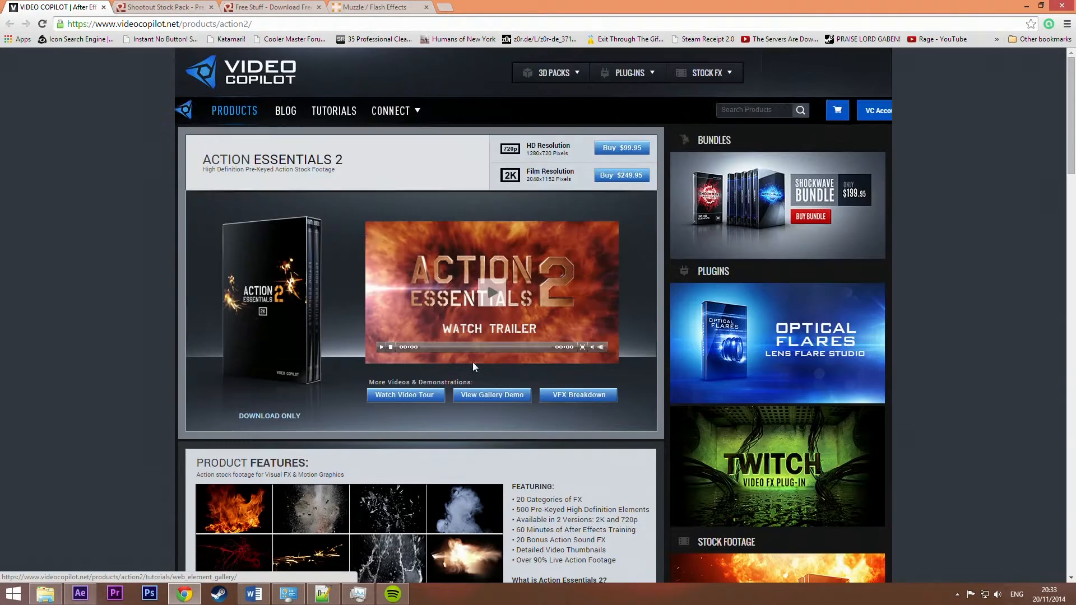
Examine the contents of RodyPolis's Shootout Stock Pack and compare its price with Action Essentials 2
{"action": "left_click", "coordinate": [120, 6]}
{"action": "scroll", "coordinate": [227, 172], "scroll_direction": "up", "scroll_amount": 5}
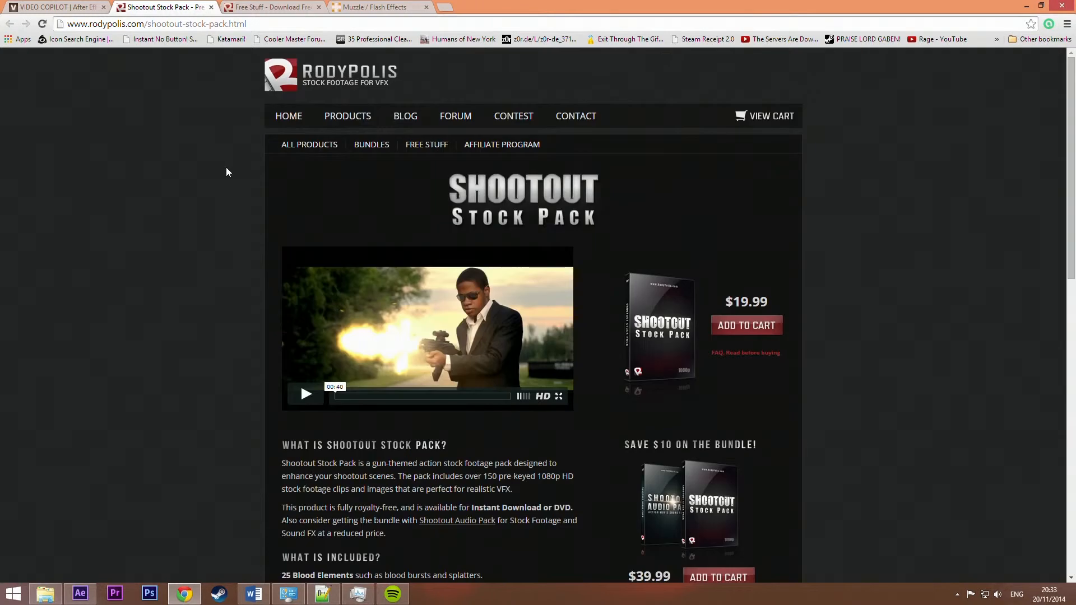
{"action": "scroll", "coordinate": [301, 271], "scroll_direction": "down", "scroll_amount": 2}
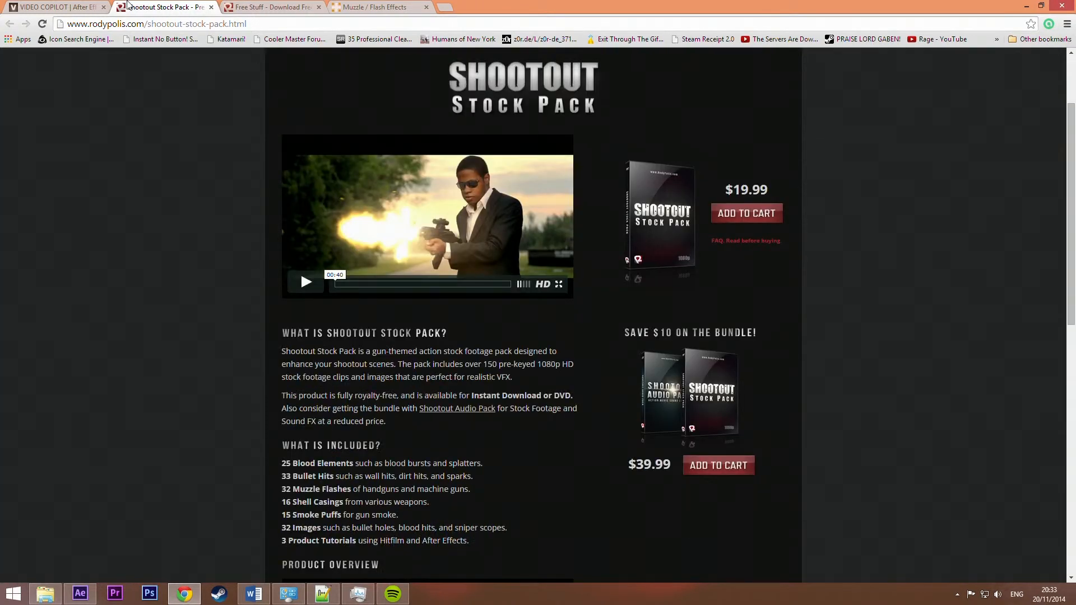
{"action": "left_click", "coordinate": [68, 7]}
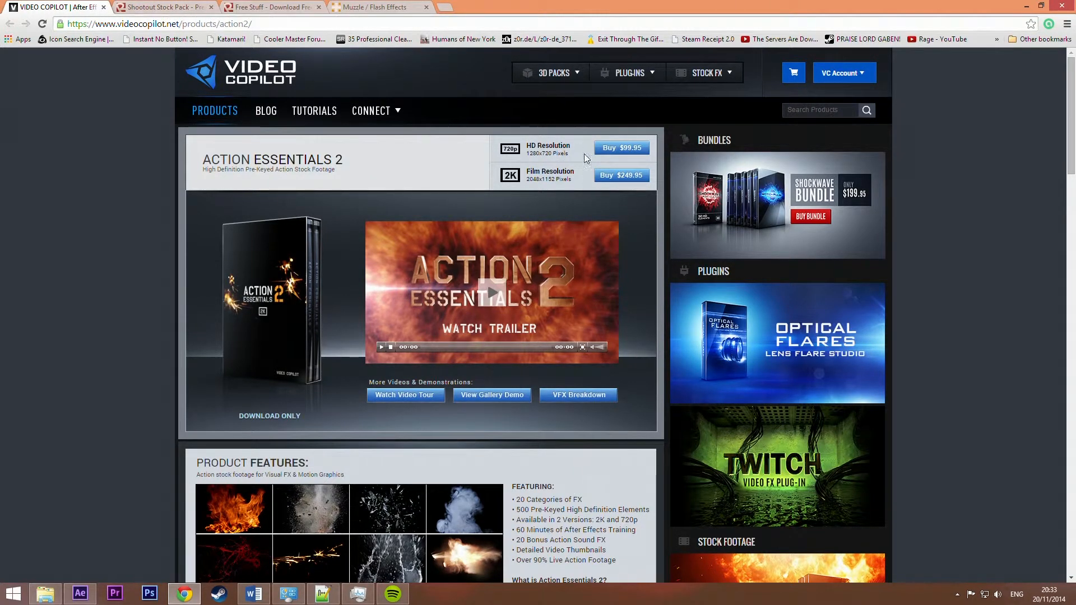
{"action": "left_click", "coordinate": [123, 6]}
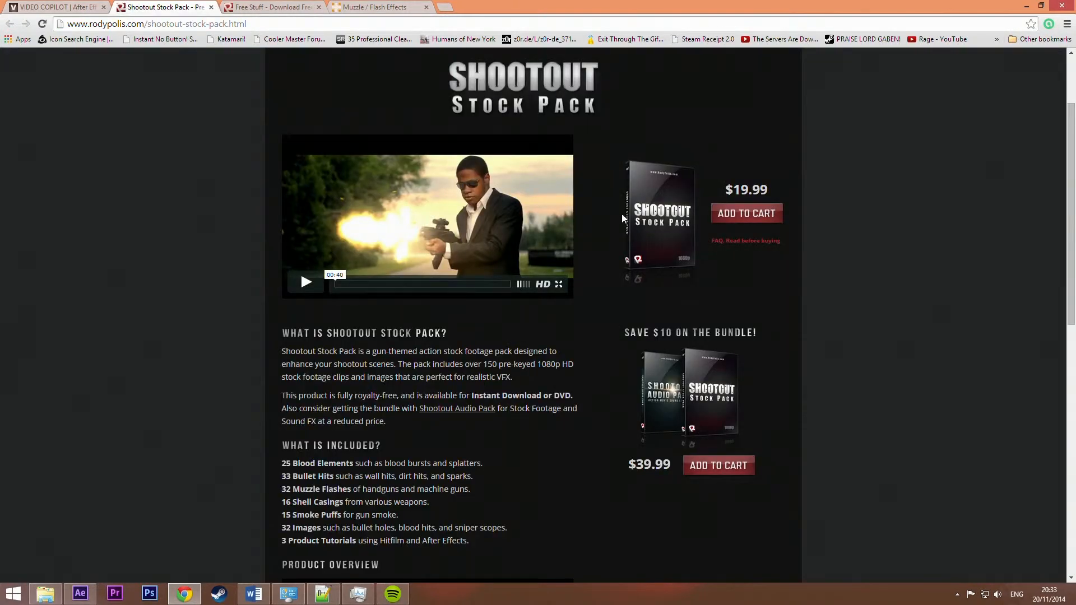
{"action": "scroll", "coordinate": [573, 214], "scroll_direction": "up", "scroll_amount": 2}
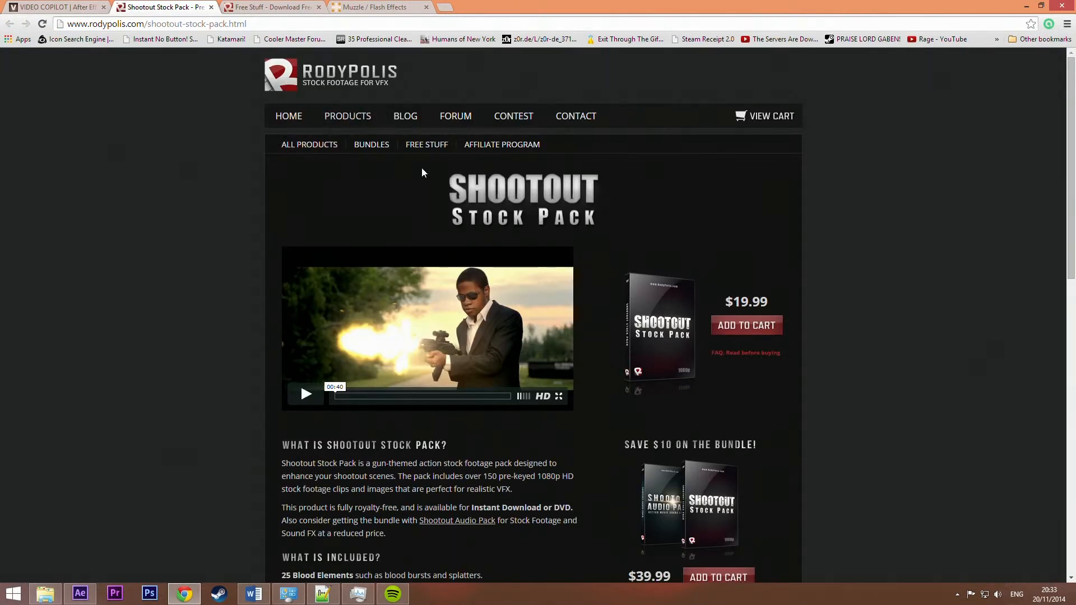
{"action": "scroll", "coordinate": [557, 354], "scroll_direction": "down", "scroll_amount": 2}
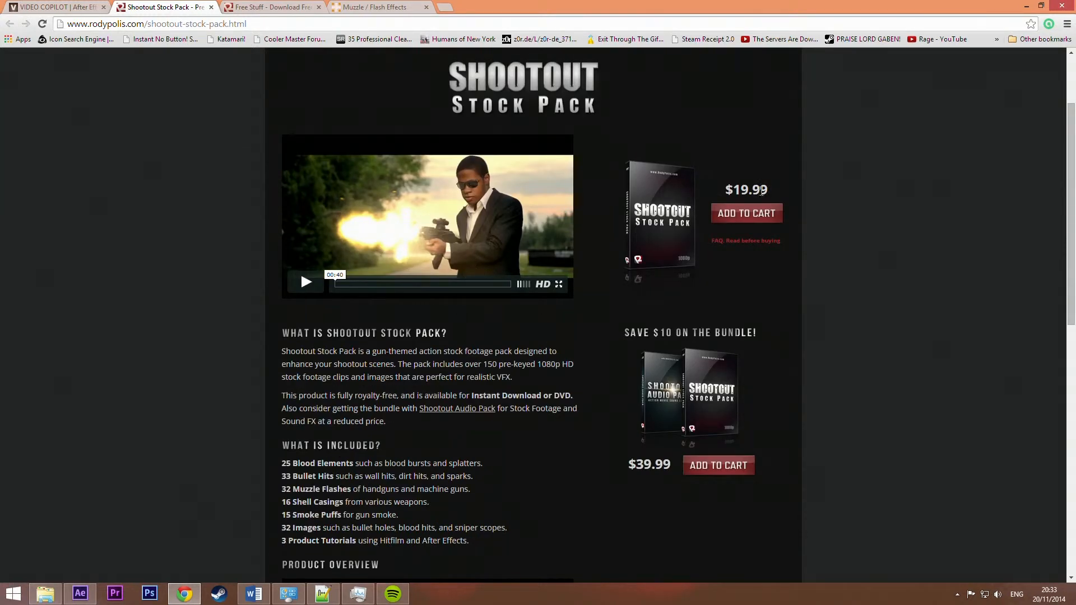
{"action": "left_click_drag", "start_coordinate": [767, 191], "coordinate": [733, 191]}
{"action": "left_click", "coordinate": [735, 191]}
Revisit the RodyPolis free footage page and the FootageCrate muzzle flash page
{"action": "left_click", "coordinate": [273, 7]}
{"action": "left_click", "coordinate": [282, 8]}
{"action": "left_click", "coordinate": [348, 5]}
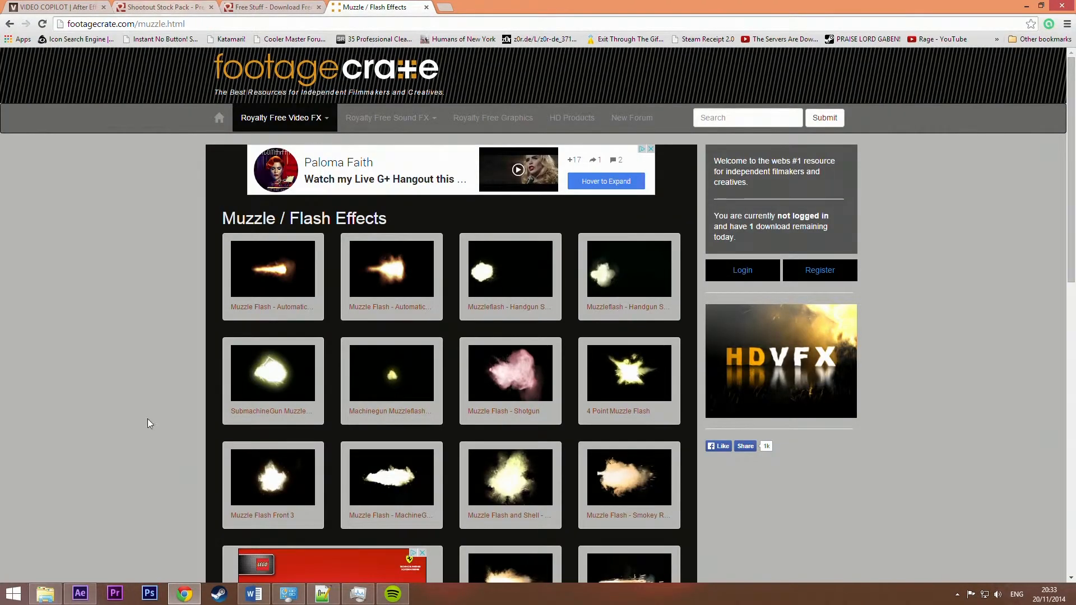
Switch to After Effects, create a new composition from the MVI_5692 composition, and delete its nested MVI_5692 layer
{"action": "left_click", "coordinate": [81, 593]}
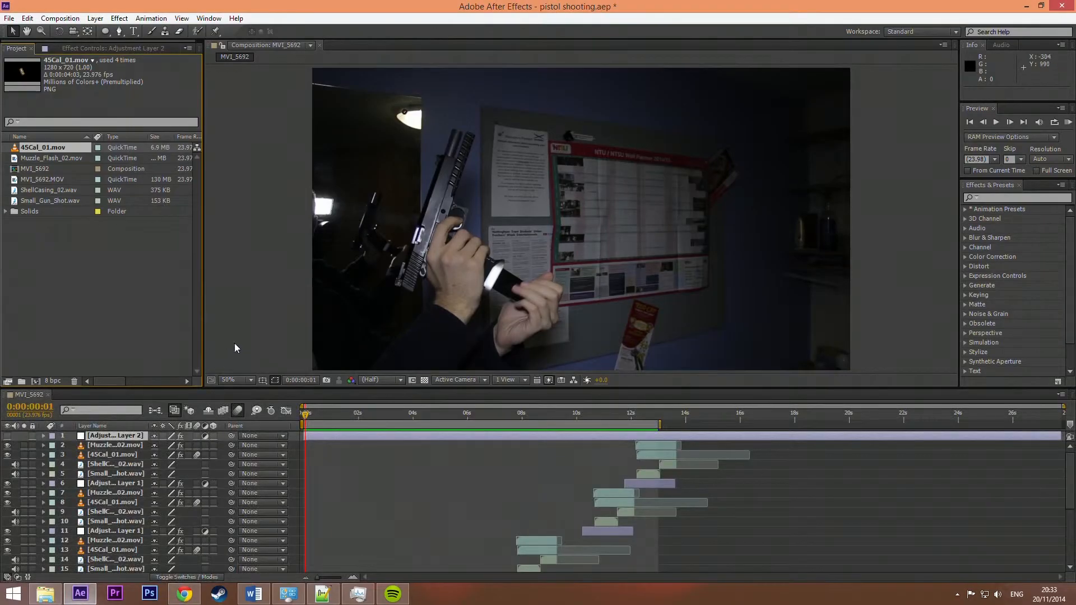
{"action": "left_click", "coordinate": [29, 170]}
{"action": "left_click_drag", "start_coordinate": [36, 383], "coordinate": [35, 384]}
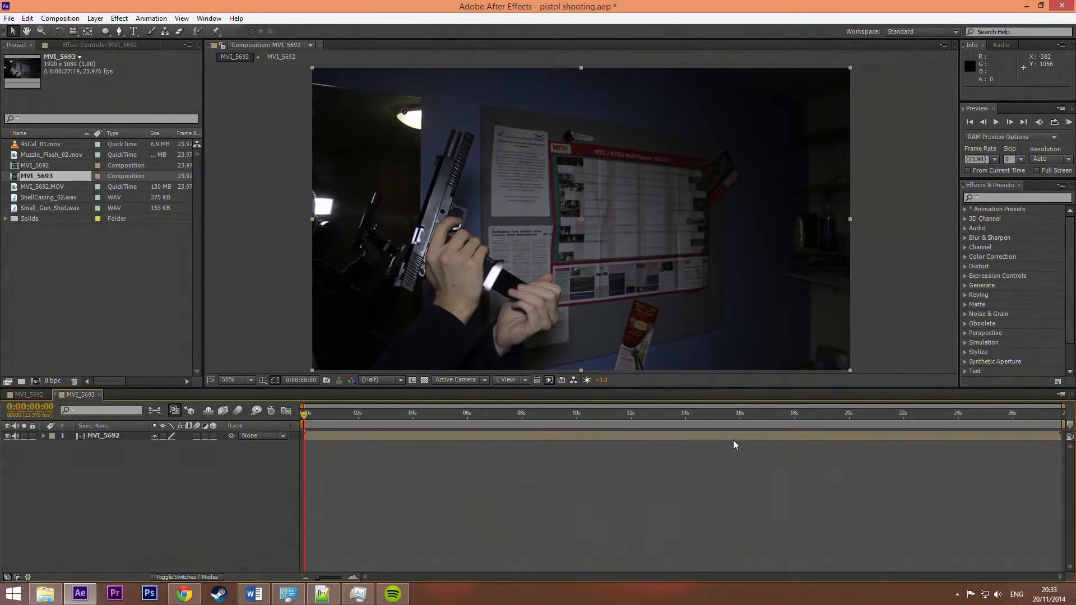
{"action": "left_click_drag", "start_coordinate": [741, 435], "coordinate": [535, 435]}
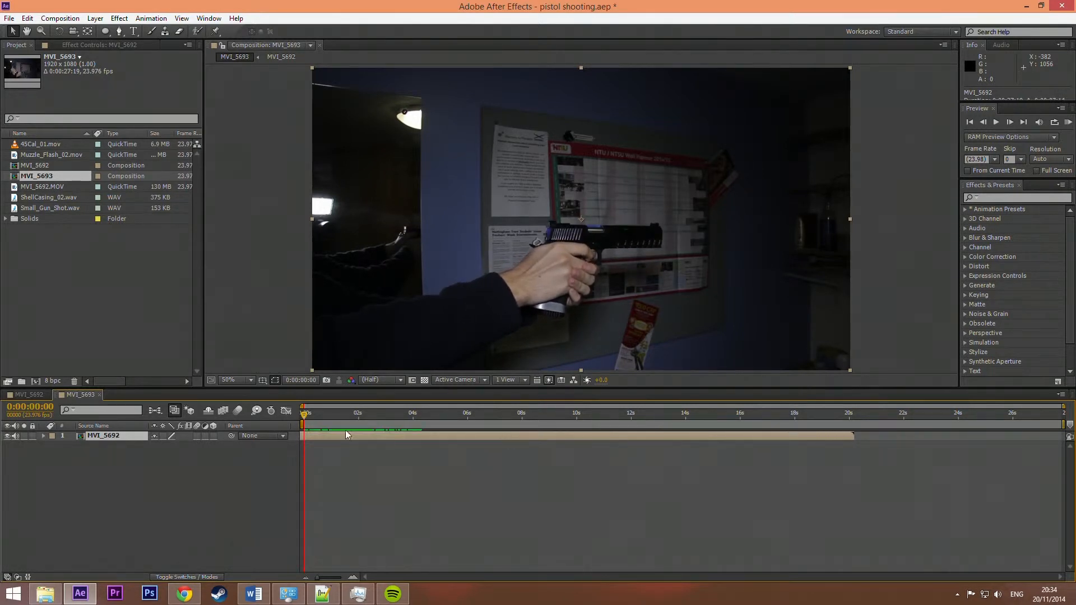
{"action": "key", "text": "Delete"}
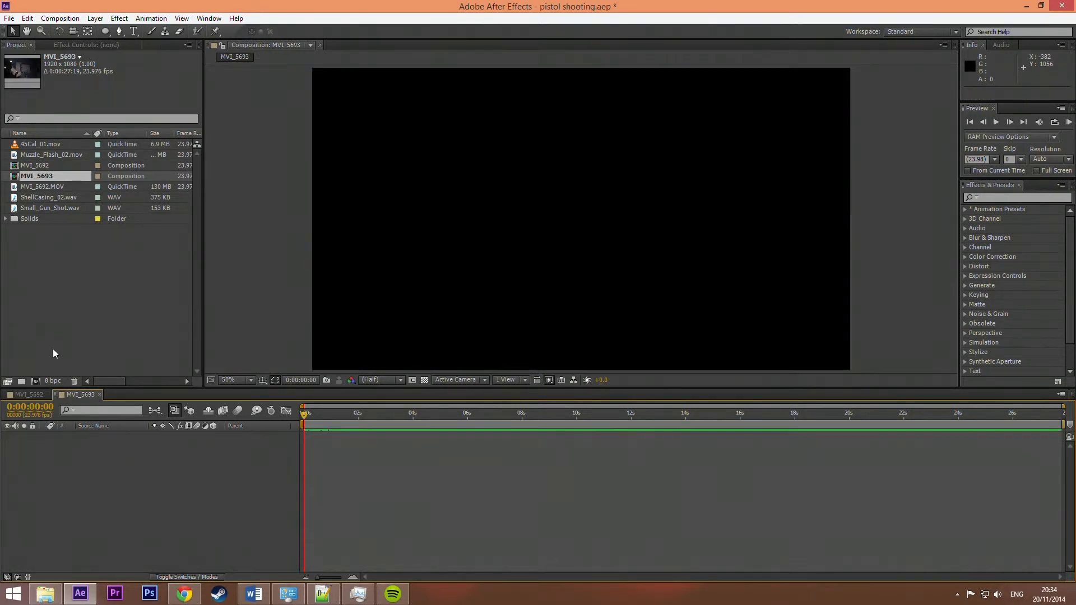
Add MVI_5692.MOV to the empty composition and slide the layer earlier so it ends at about 18 seconds
{"action": "left_click", "coordinate": [22, 188]}
{"action": "left_click_drag", "start_coordinate": [16, 192], "coordinate": [83, 446]}
{"action": "left_click_drag", "start_coordinate": [724, 436], "coordinate": [449, 428]}
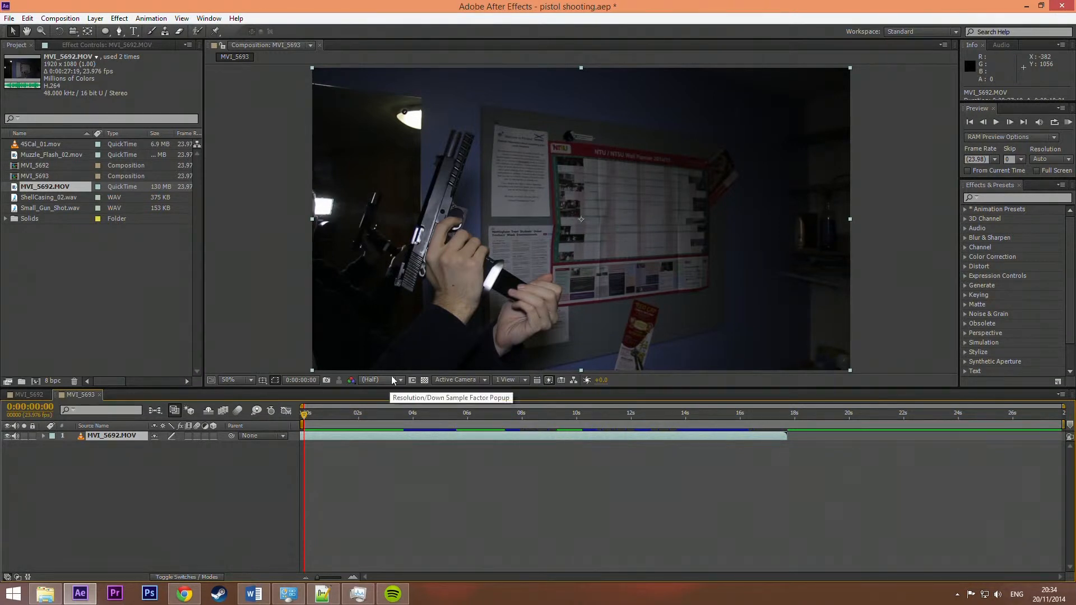
Set the current time to 0:00:04:01 and trim the work area to about 3:20 through 5:03
{"action": "left_click_drag", "start_coordinate": [303, 415], "coordinate": [412, 410]}
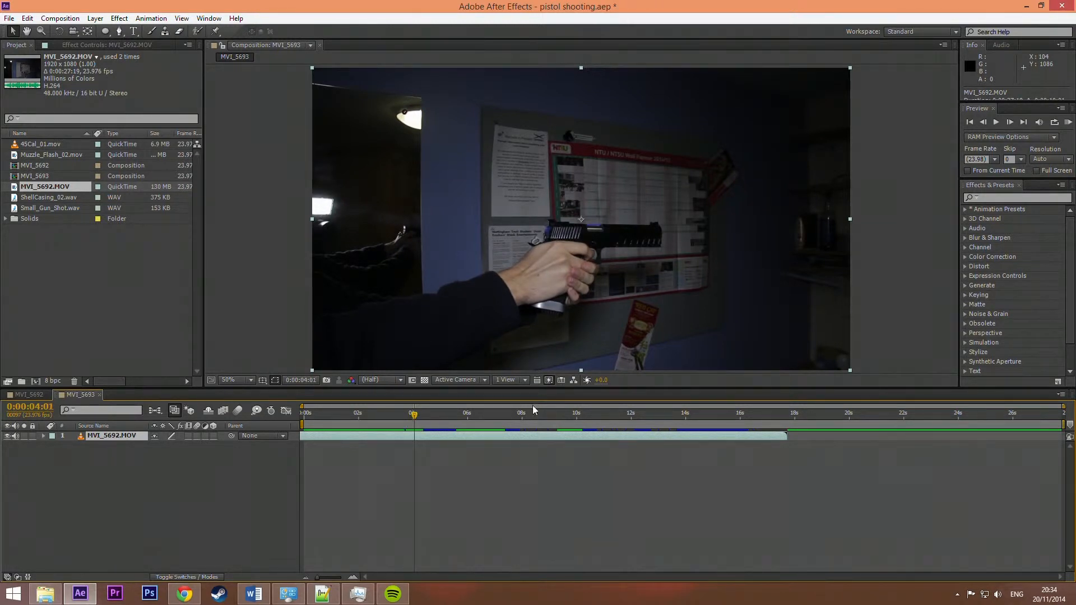
{"action": "left_click_drag", "start_coordinate": [306, 424], "coordinate": [406, 417]}
{"action": "left_click_drag", "start_coordinate": [1064, 424], "coordinate": [444, 416]}
{"action": "left_click_drag", "start_coordinate": [331, 579], "coordinate": [341, 579]}
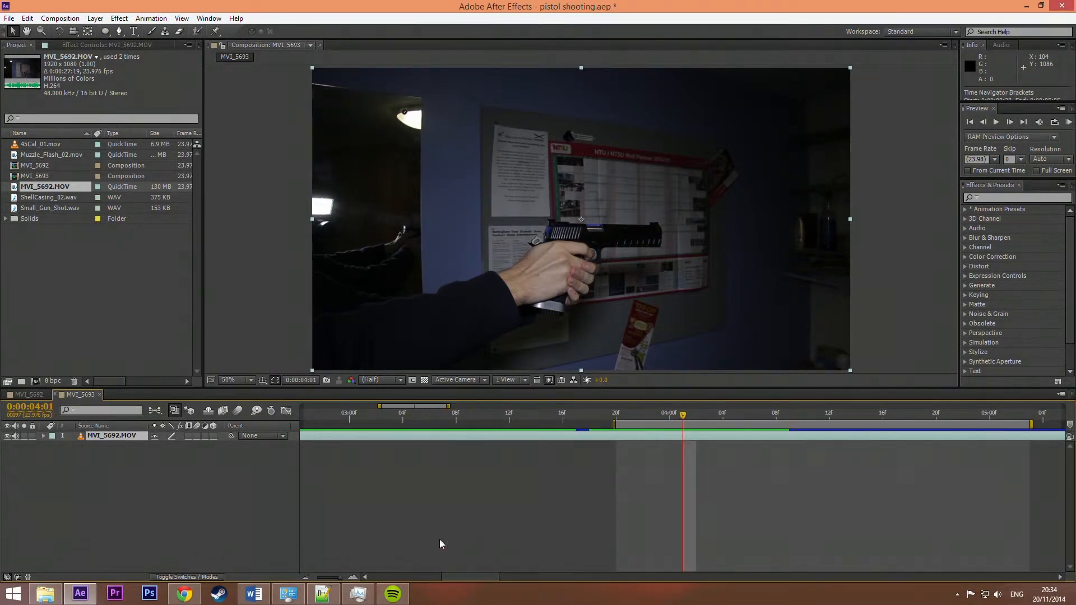
{"action": "left_click_drag", "start_coordinate": [469, 578], "coordinate": [488, 577]}
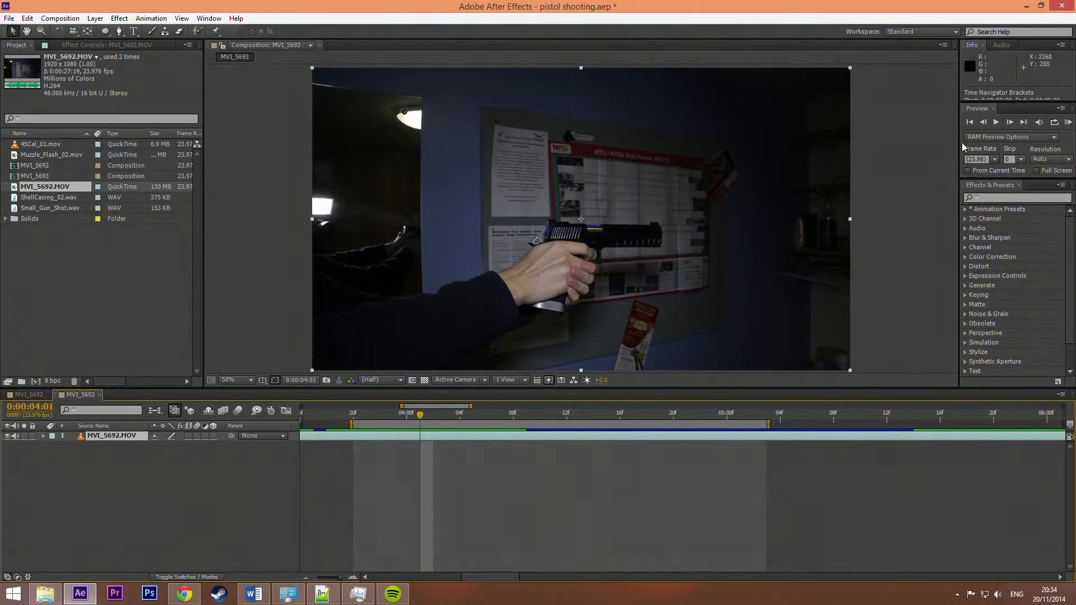
Step to frame 0:00:04:02 and examine the pistol's slide and hammer up close
{"action": "left_click", "coordinate": [1008, 122]}
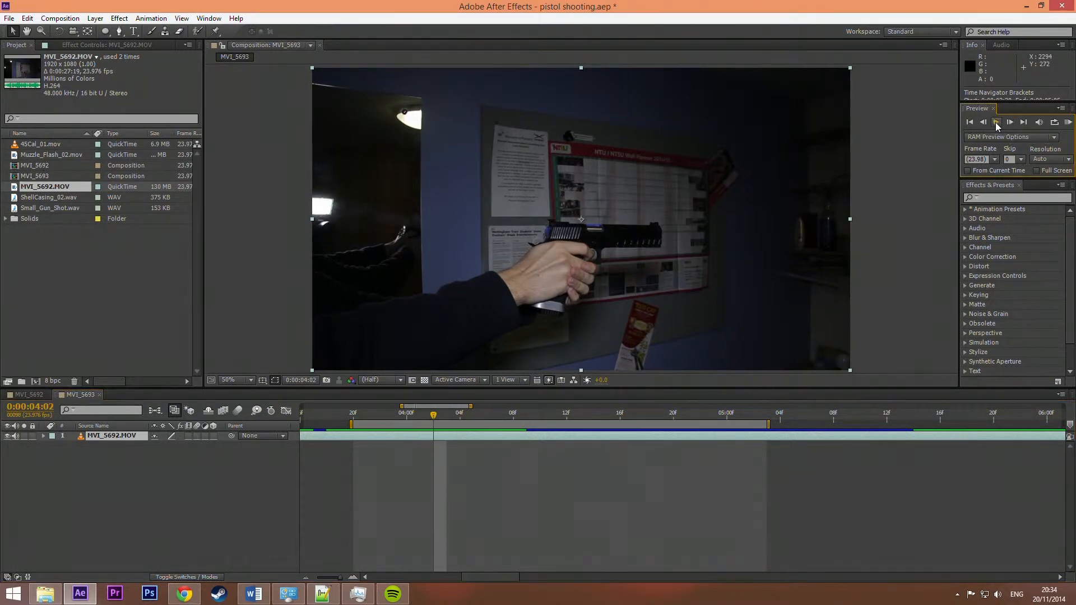
{"action": "left_click", "coordinate": [984, 122]}
{"action": "left_click", "coordinate": [1012, 124]}
{"action": "scroll", "coordinate": [541, 236], "scroll_direction": "up", "scroll_amount": 2}
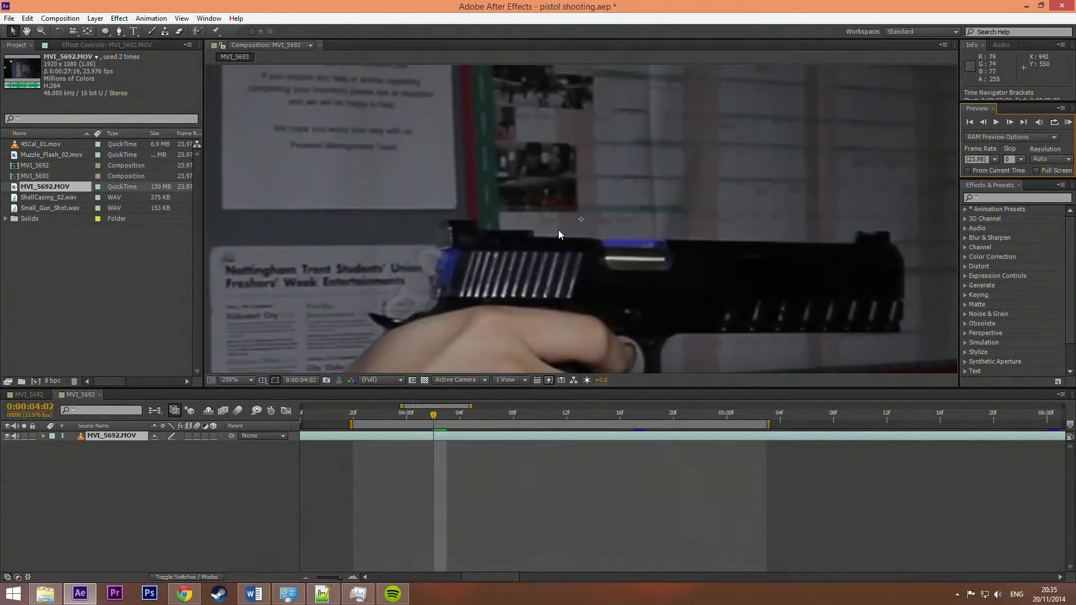
{"action": "left_click_drag", "start_coordinate": [436, 273], "coordinate": [506, 251]}
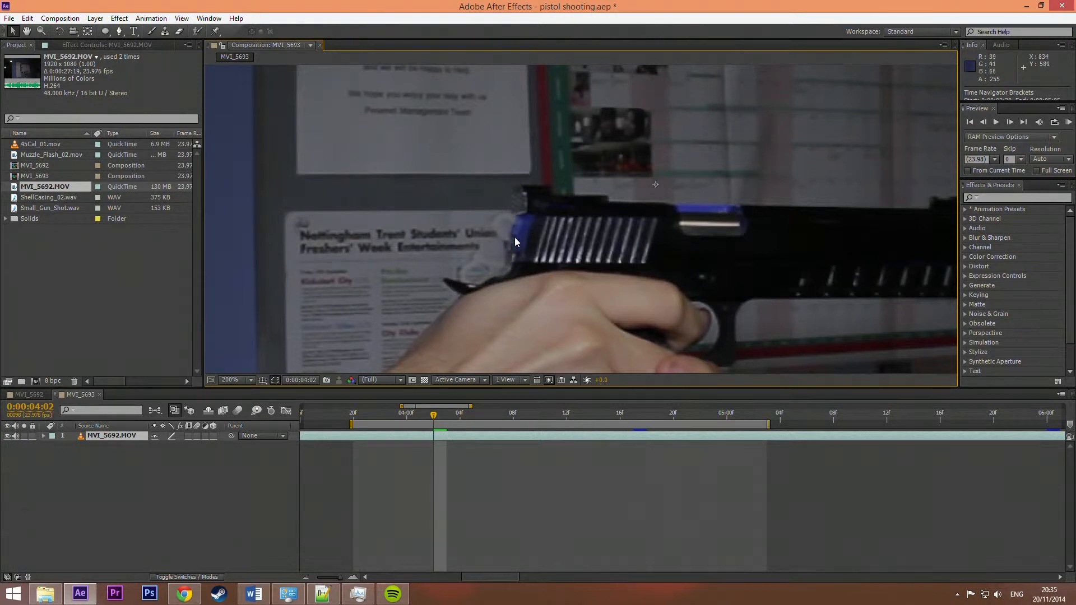
{"action": "scroll", "coordinate": [519, 228], "scroll_direction": "down", "scroll_amount": 2}
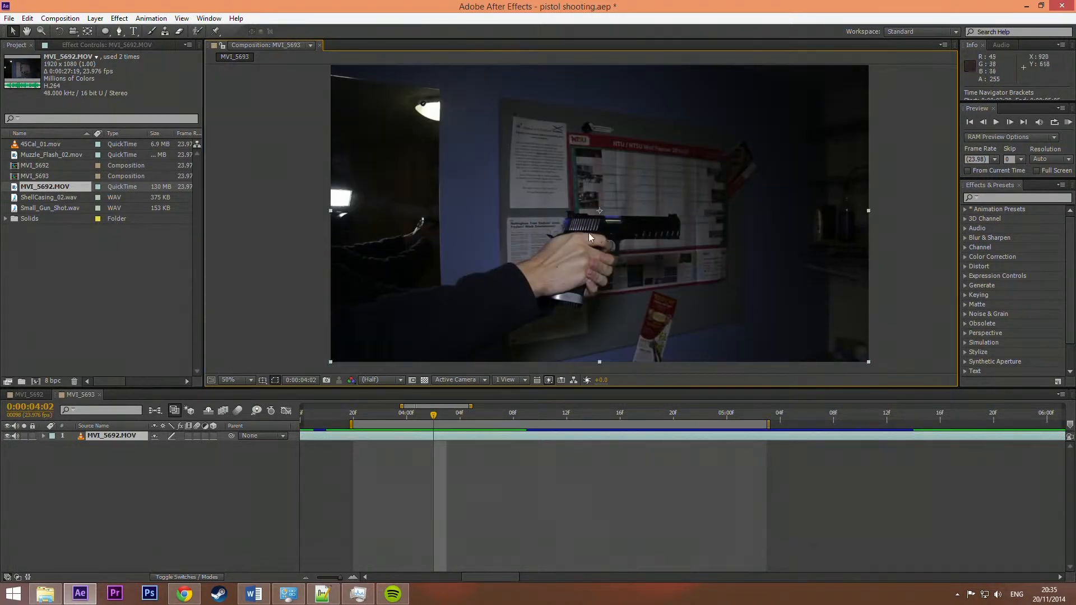
Add Muzzle_Flash_02.mov above the MVI_5692.MOV layer and start it at 0:00:04:02
{"action": "scroll", "coordinate": [588, 230], "scroll_direction": "up", "scroll_amount": 2}
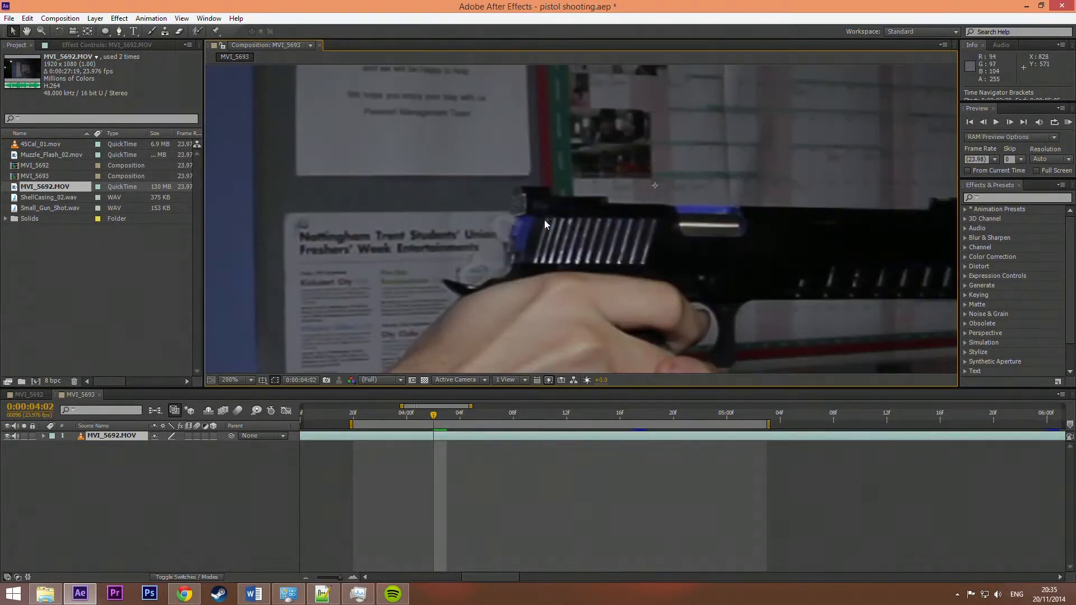
{"action": "scroll", "coordinate": [515, 221], "scroll_direction": "down", "scroll_amount": 2}
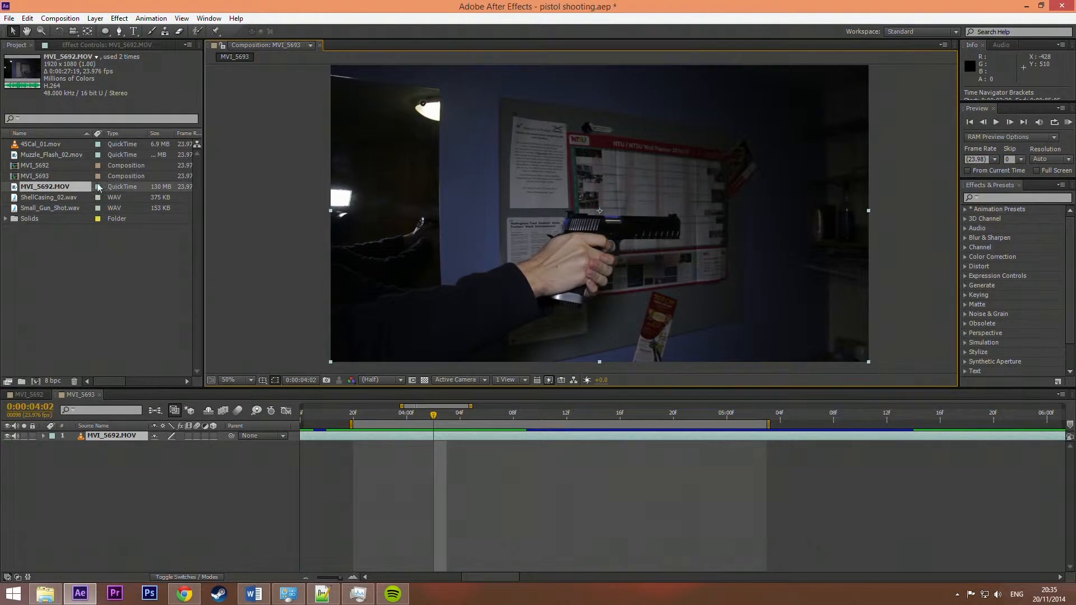
{"action": "left_click_drag", "start_coordinate": [32, 159], "coordinate": [446, 432]}
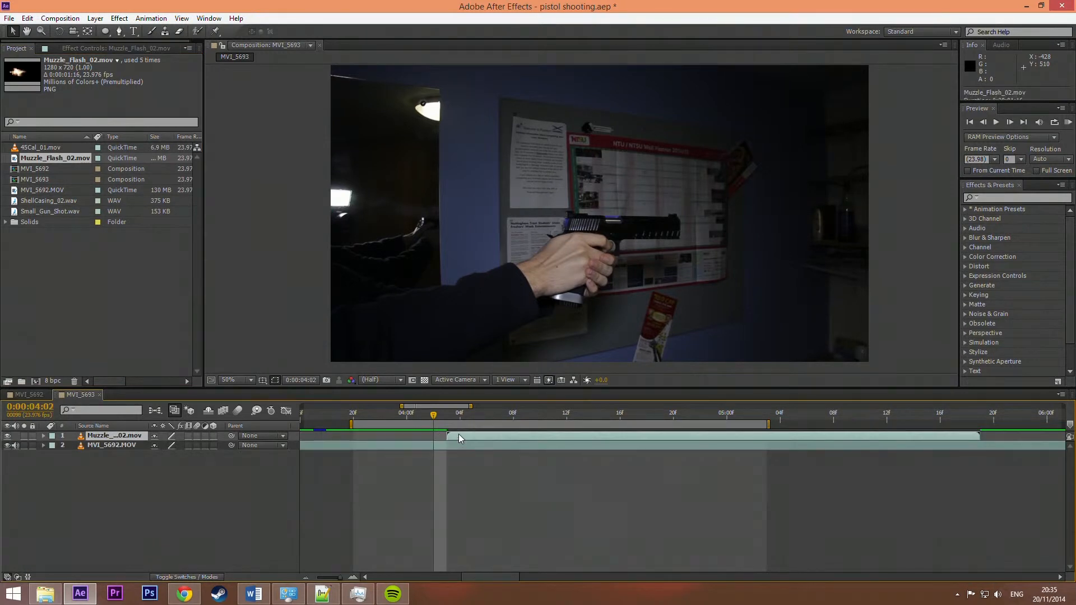
{"action": "left_click_drag", "start_coordinate": [452, 434], "coordinate": [449, 436]}
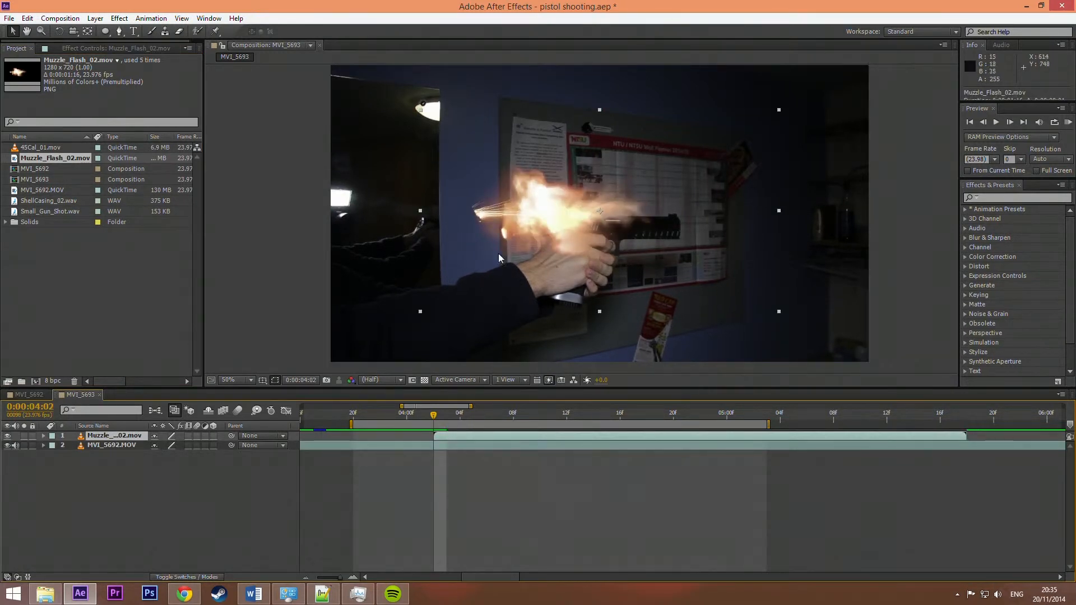
Scale the muzzle flash down to less than a third of its size and position it at the tip of the pistol's barrel
{"action": "left_click_drag", "start_coordinate": [421, 111], "coordinate": [549, 173]}
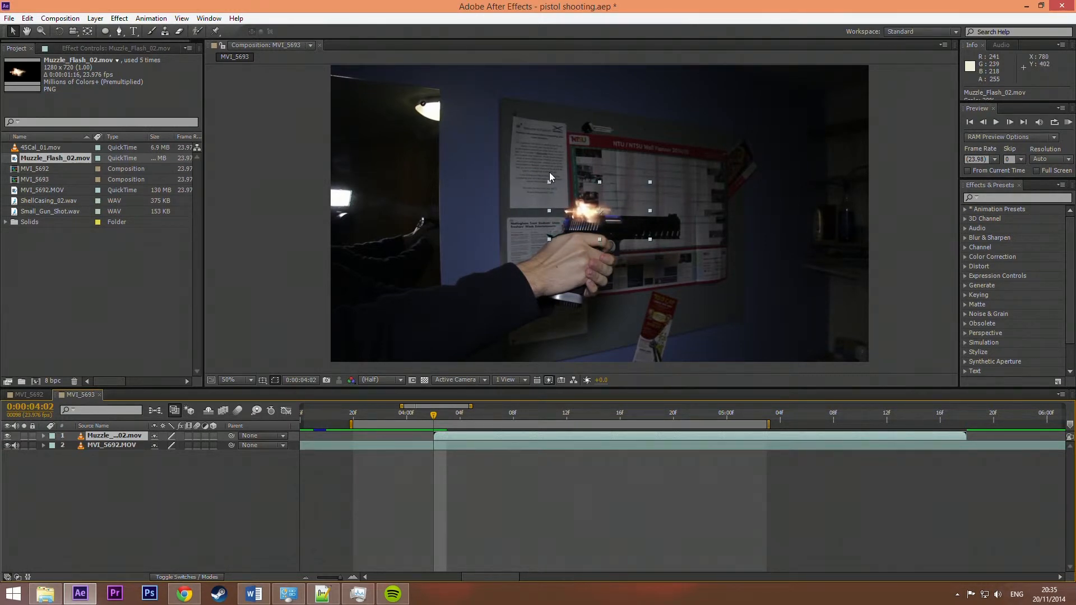
{"action": "left_click_drag", "start_coordinate": [605, 224], "coordinate": [692, 226]}
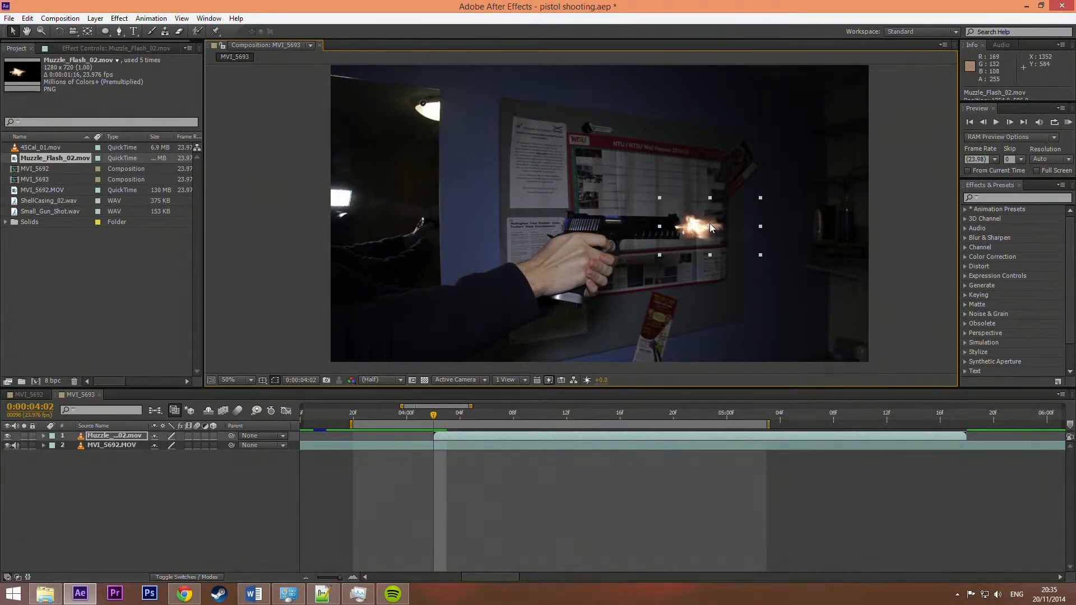
{"action": "key", "text": "period"}
{"action": "left_click_drag", "start_coordinate": [792, 235], "coordinate": [664, 235]}
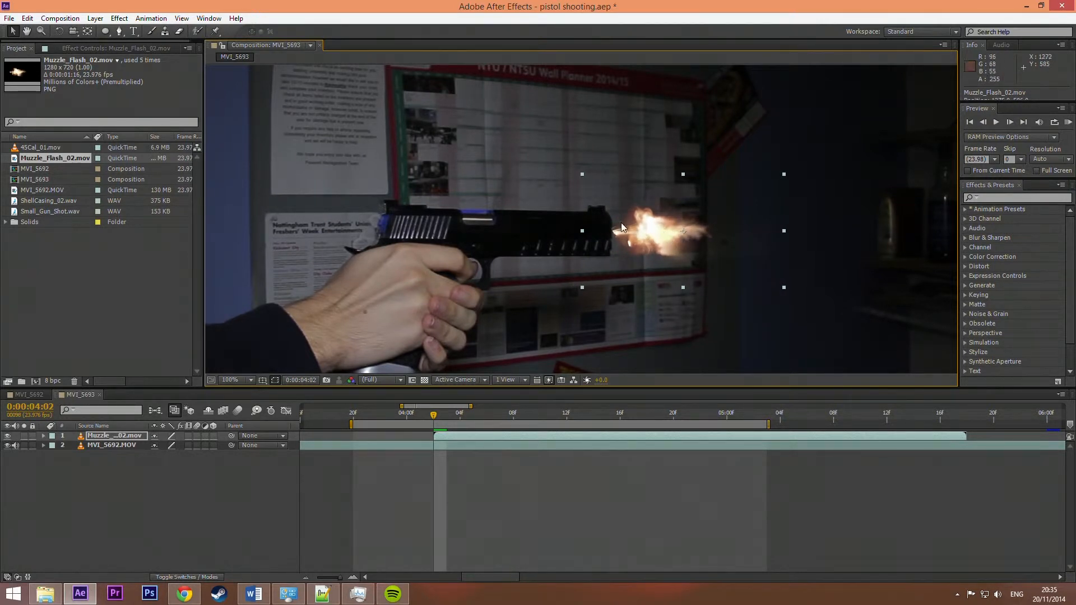
{"action": "left_click_drag", "start_coordinate": [660, 237], "coordinate": [651, 241]}
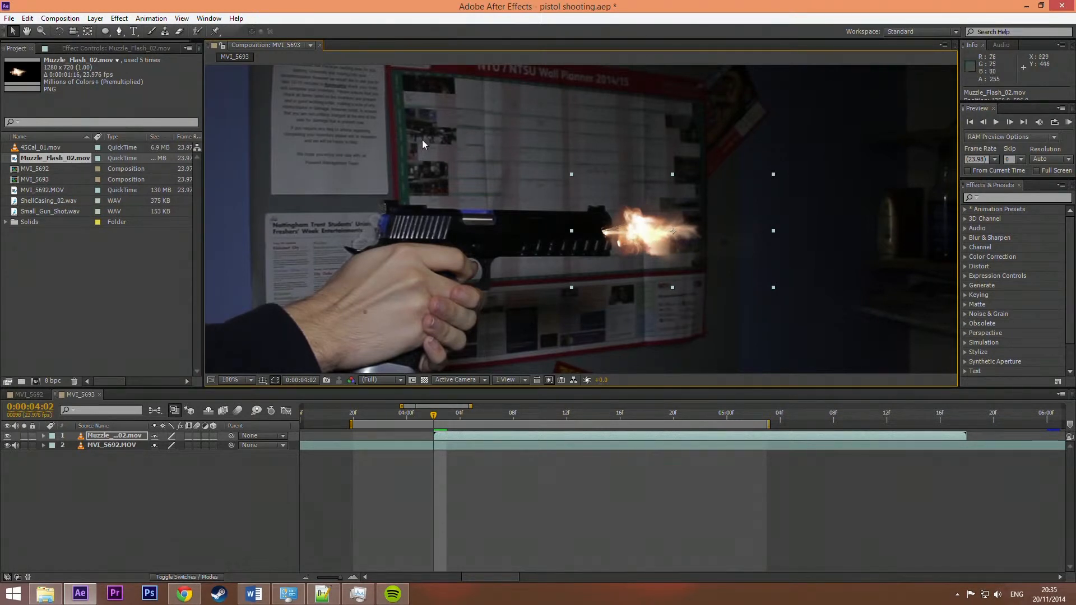
{"action": "key", "text": "q"}
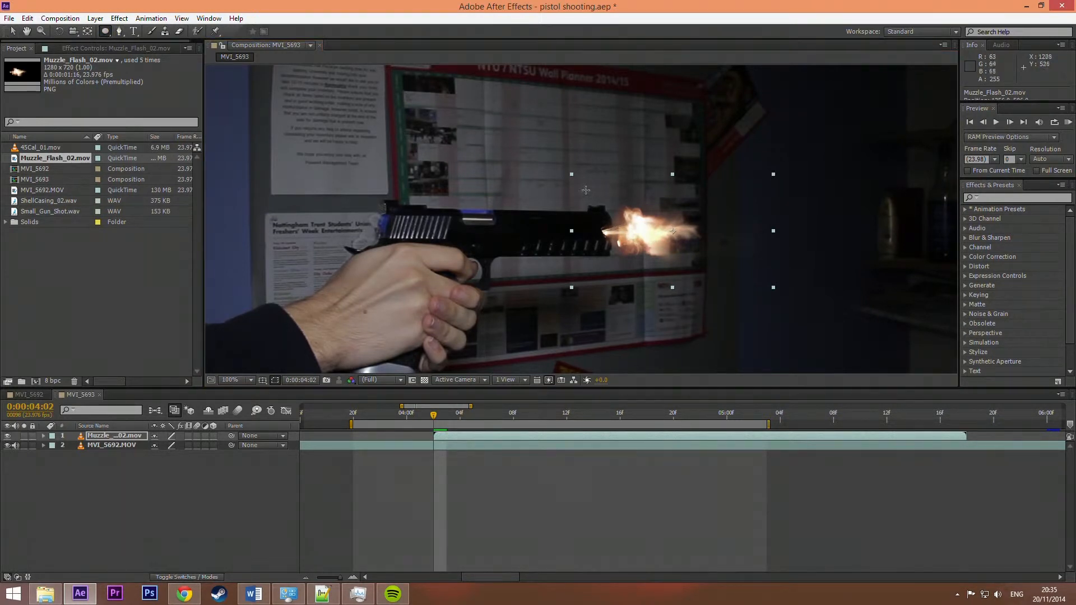
{"action": "left_click_drag", "start_coordinate": [600, 185], "coordinate": [731, 274]}
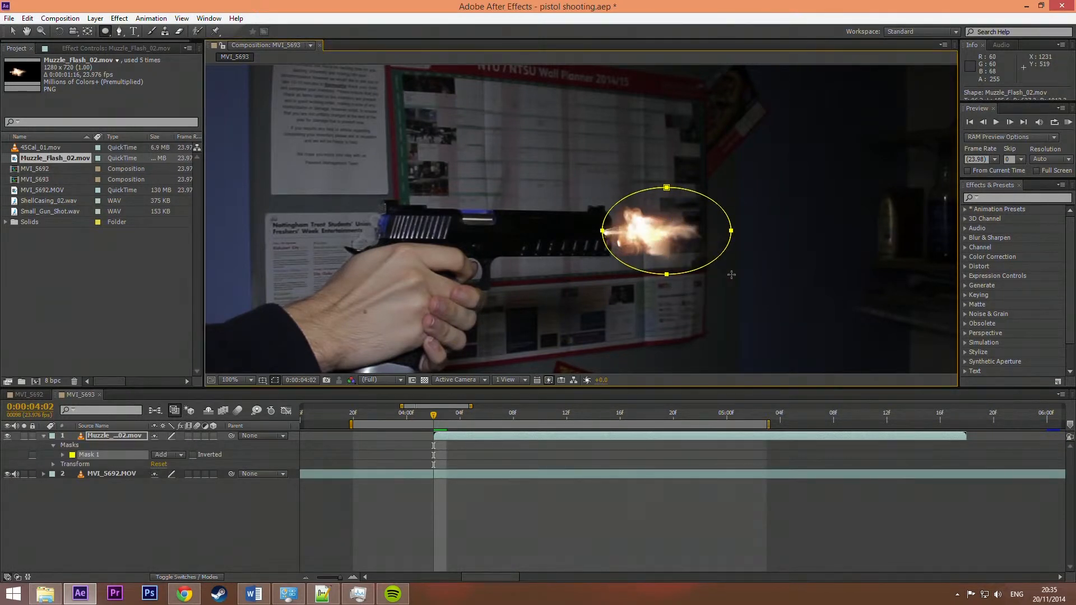
{"action": "left_click", "coordinate": [12, 31]}
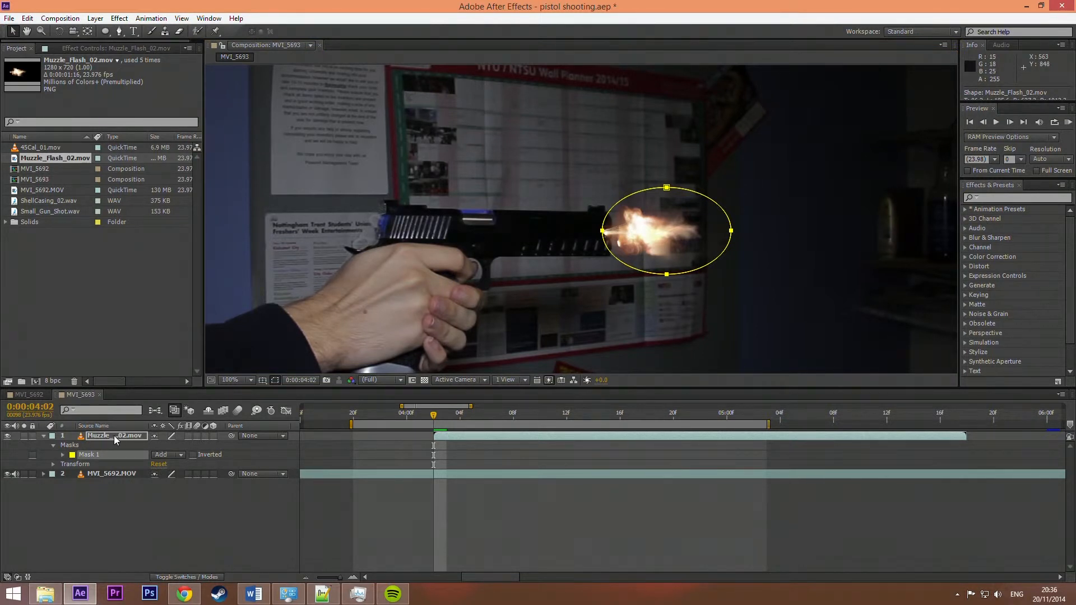
{"action": "key", "text": "ctrl+z"}
{"action": "left_click", "coordinate": [133, 504]}
Draw an elliptical mask around the muzzle flash that cuts off its narrow rear tip overlapping the barrel, keeping the mask mode at Add
{"action": "left_click", "coordinate": [104, 436]}
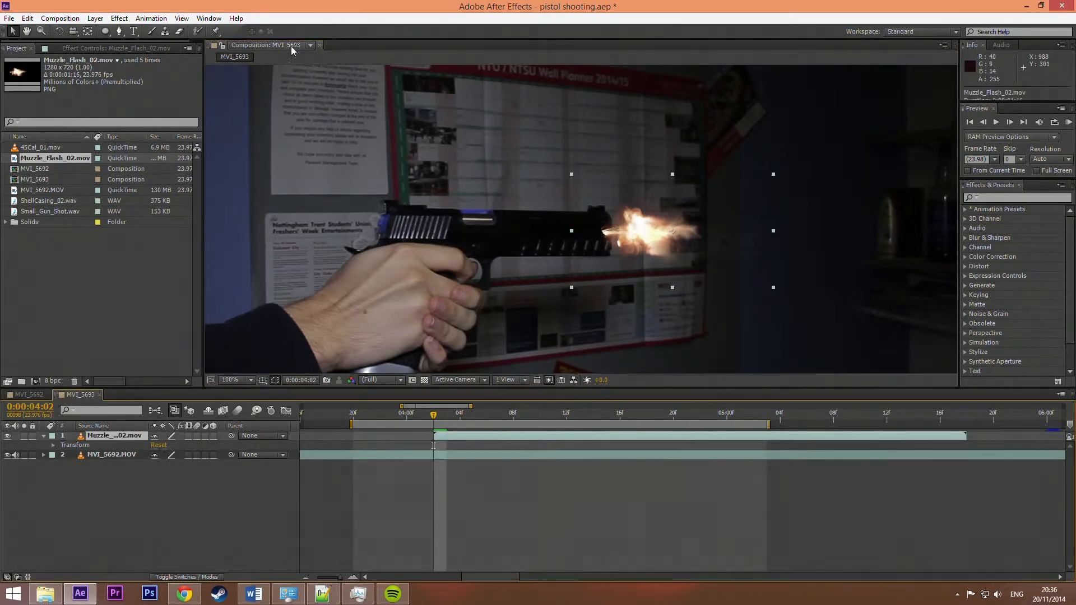
{"action": "left_click", "coordinate": [104, 30]}
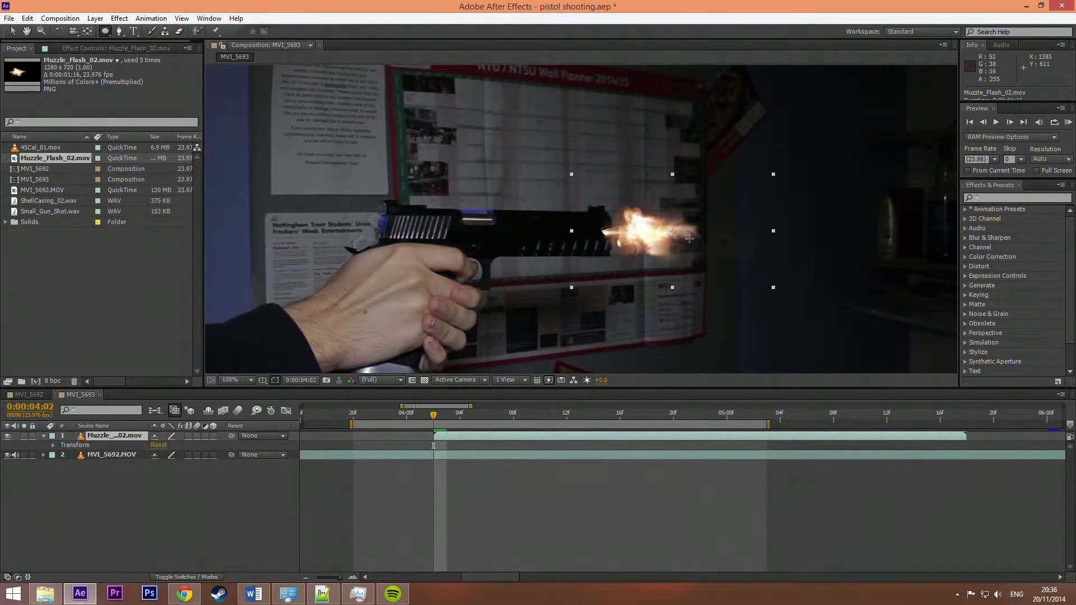
{"action": "left_click_drag", "start_coordinate": [619, 194], "coordinate": [725, 273]}
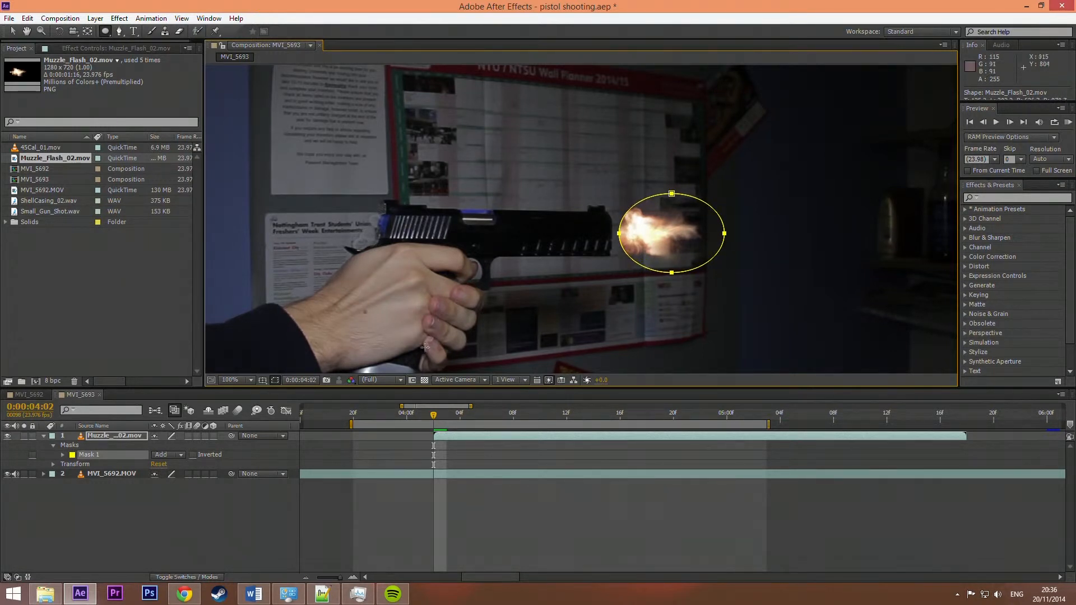
{"action": "left_click", "coordinate": [176, 456]}
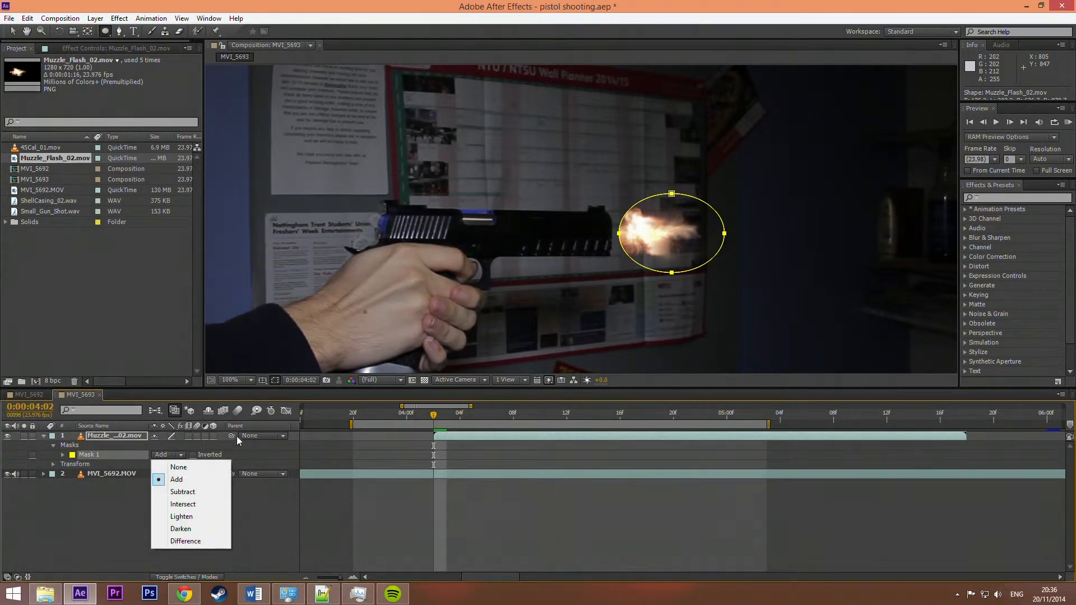
{"action": "left_click", "coordinate": [251, 543]}
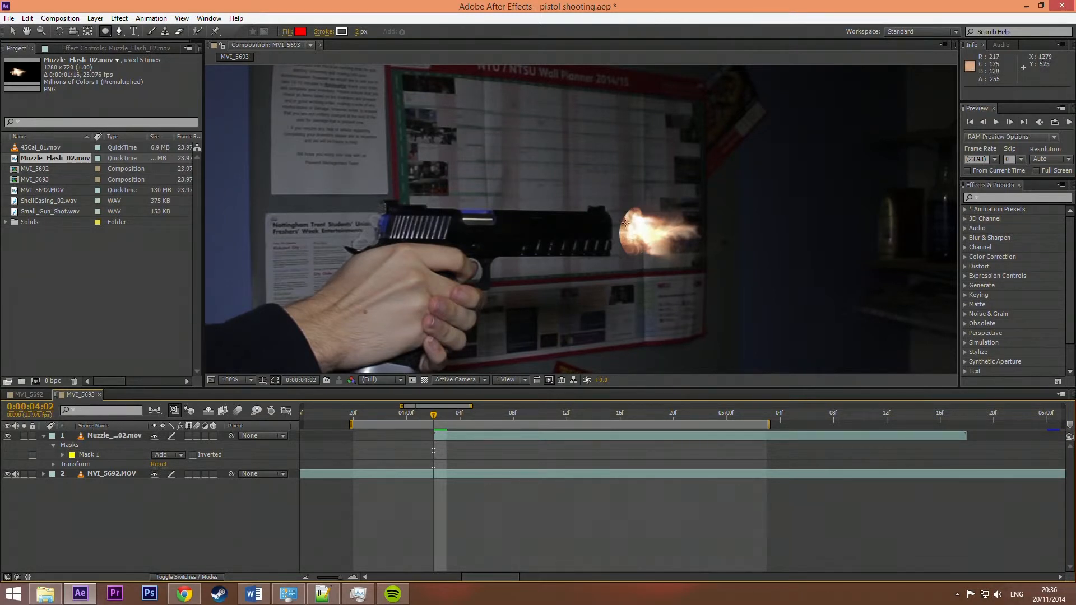
Set the feather of the muzzle flash's mask to 81 pixels
{"action": "left_click", "coordinate": [93, 455]}
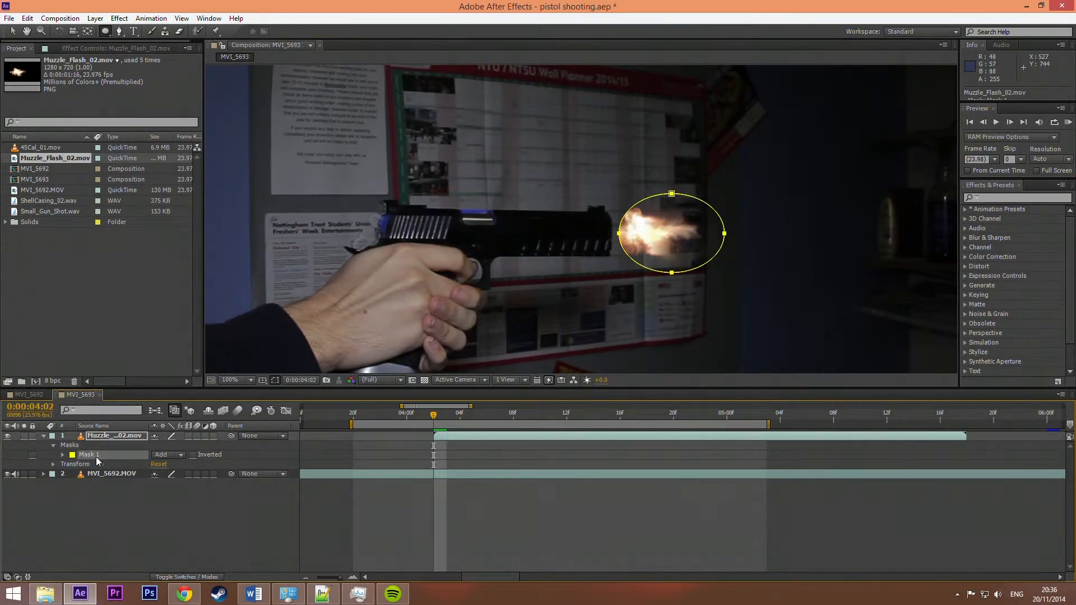
{"action": "left_click", "coordinate": [62, 455]}
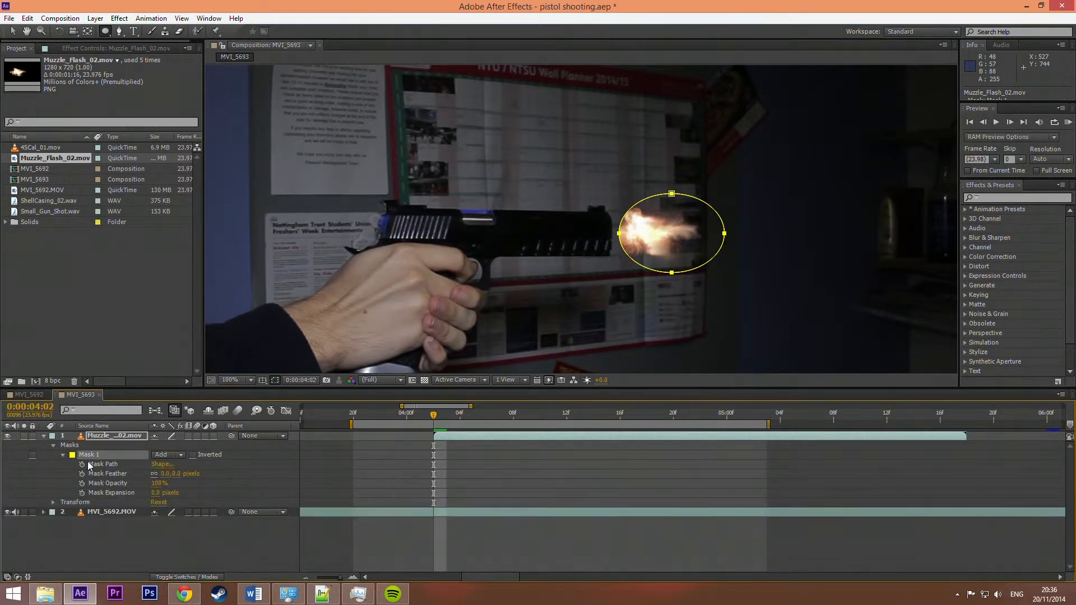
{"action": "left_click_drag", "start_coordinate": [166, 473], "coordinate": [228, 471]}
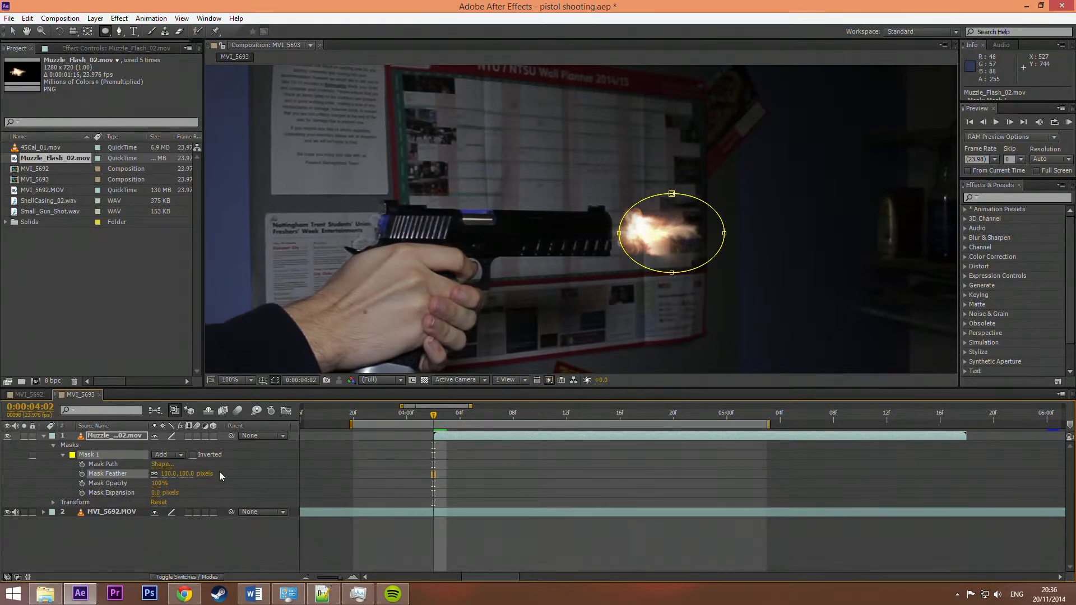
{"action": "left_click_drag", "start_coordinate": [165, 473], "coordinate": [156, 473]}
{"action": "left_click", "coordinate": [337, 540]}
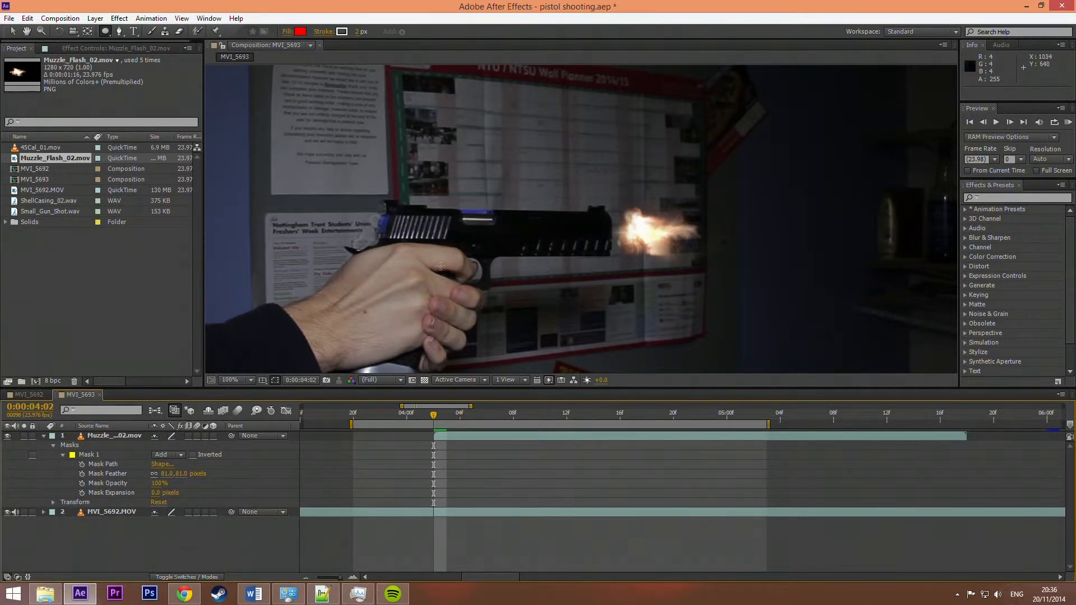
{"action": "left_click", "coordinate": [44, 436]}
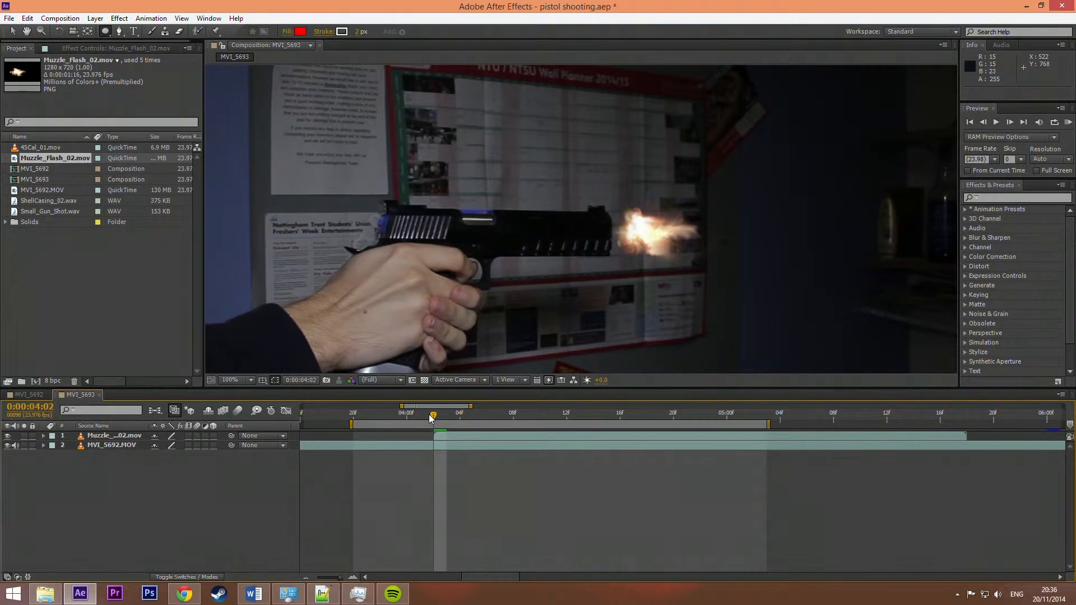
Review the frames from 0:00:04:02 to 0:00:04:07, then apply the Curves effect to the muzzle flash layer at 0:00:04:02
{"action": "left_click_drag", "start_coordinate": [437, 420], "coordinate": [453, 421]}
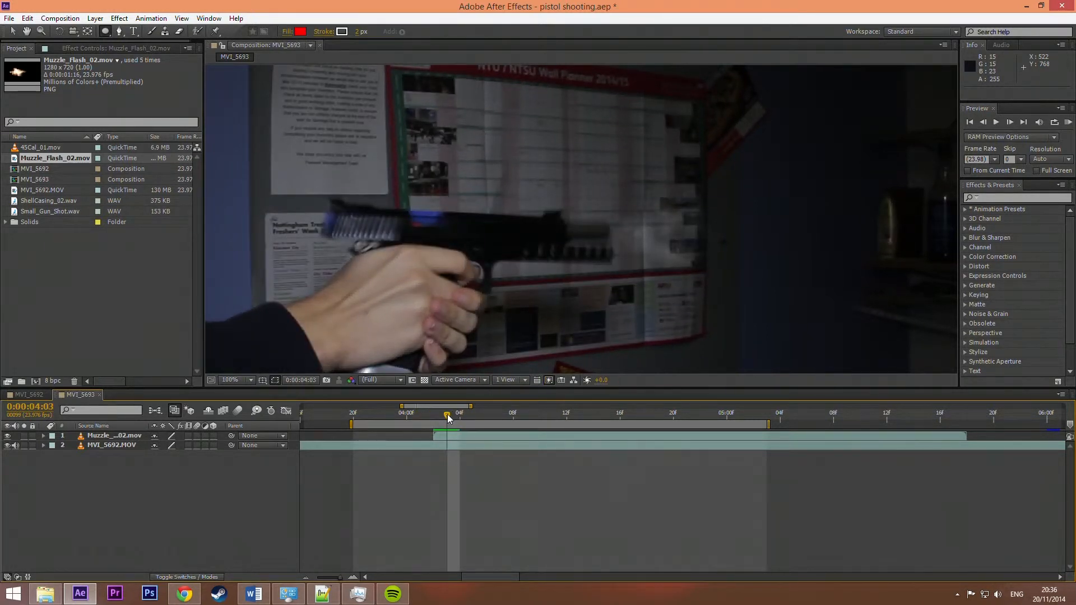
{"action": "left_click_drag", "start_coordinate": [450, 418], "coordinate": [500, 417]}
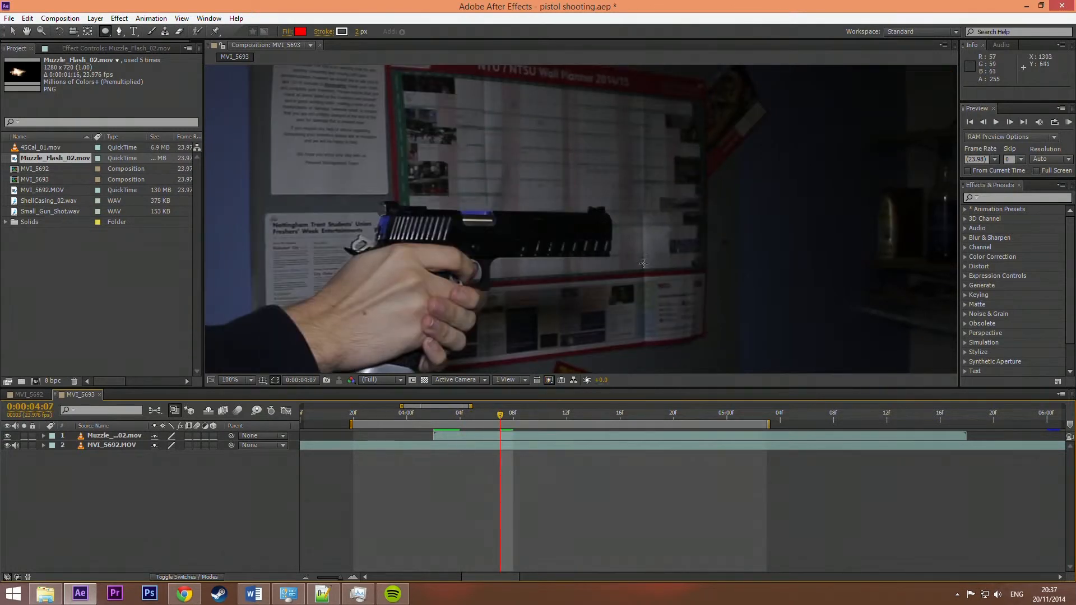
{"action": "left_click_drag", "start_coordinate": [502, 418], "coordinate": [436, 422]}
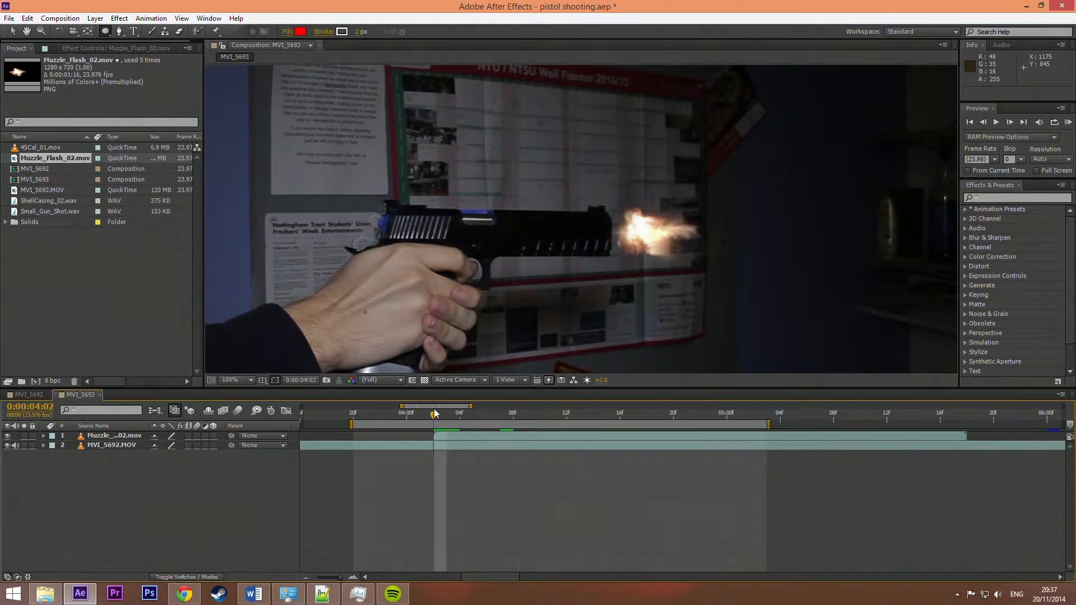
{"action": "mouse_move", "coordinate": [434, 418]}
{"action": "left_mouse_down"}
{"action": "mouse_move", "coordinate": [446, 418]}
{"action": "mouse_move", "coordinate": [434, 415]}
{"action": "left_mouse_up"}
{"action": "left_click", "coordinate": [50, 437]}
{"action": "left_click", "coordinate": [109, 437]}
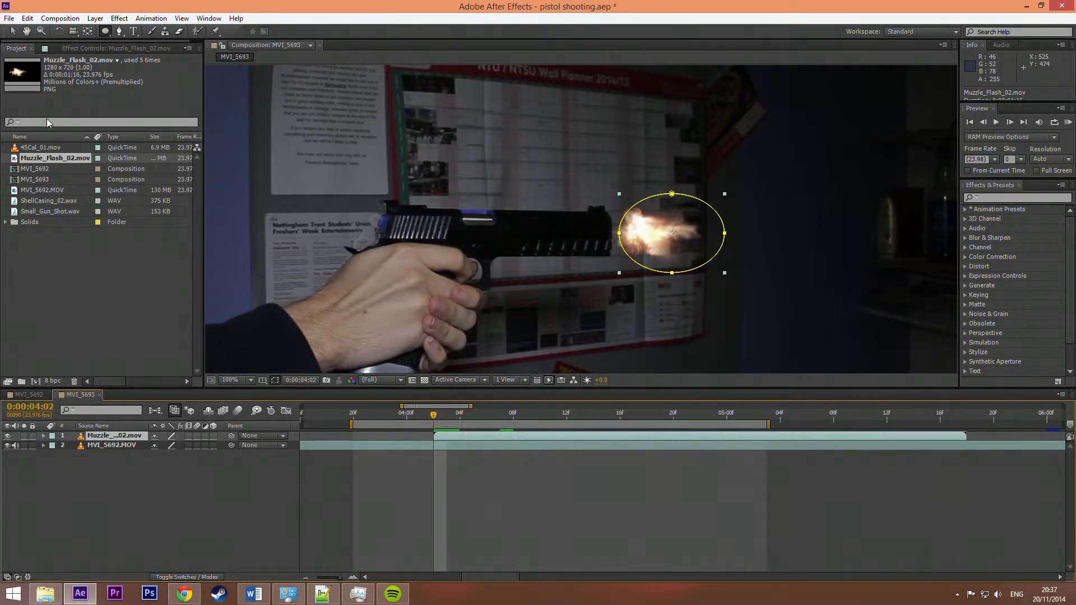
{"action": "left_click", "coordinate": [96, 18]}
{"action": "mouse_move", "coordinate": [118, 19]}
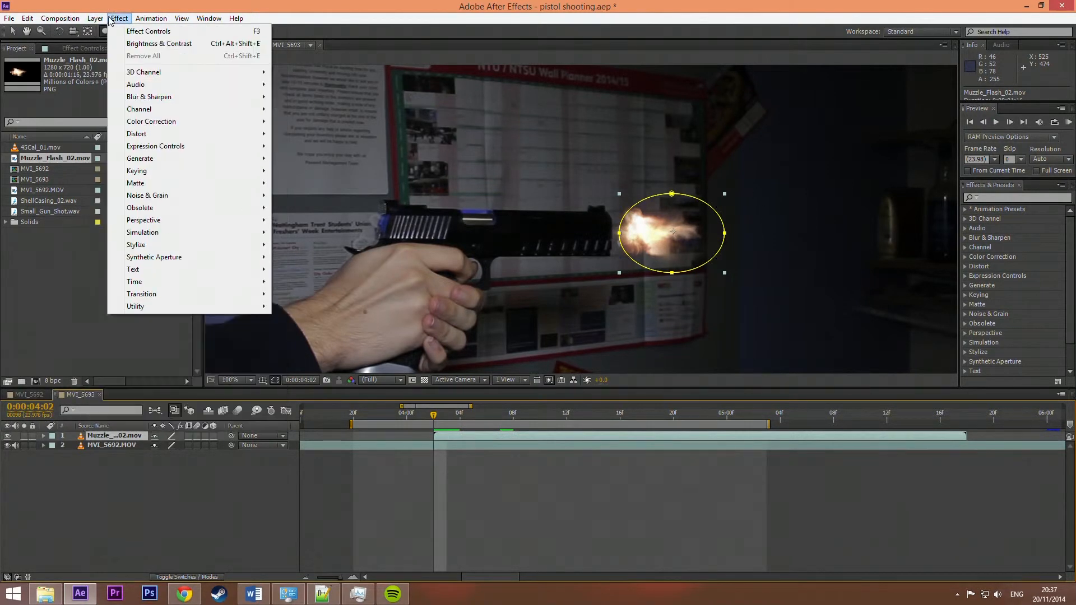
{"action": "mouse_move", "coordinate": [201, 123]}
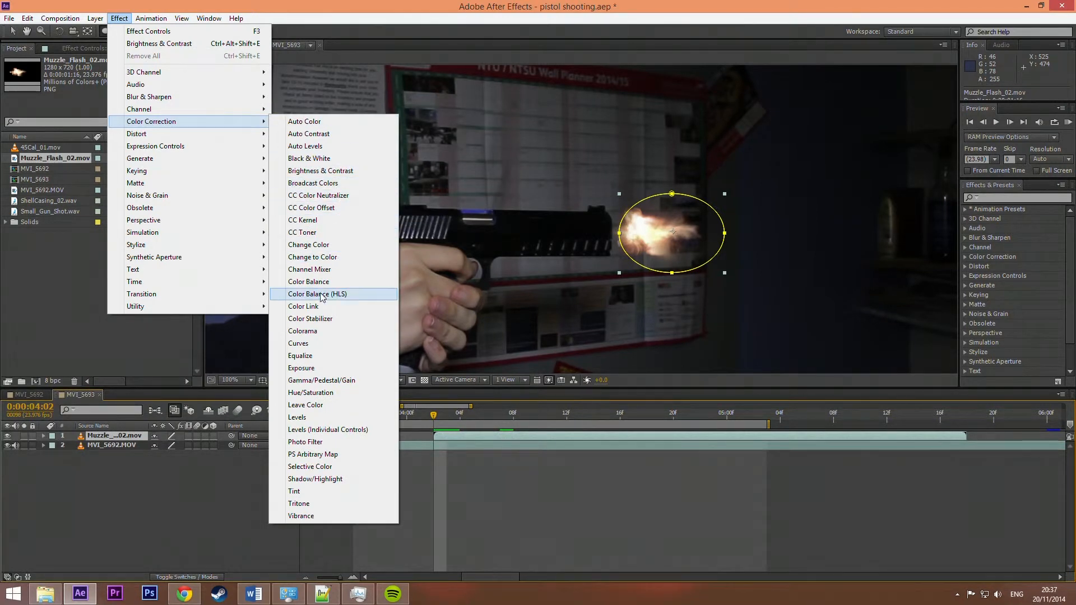
{"action": "left_click", "coordinate": [313, 343]}
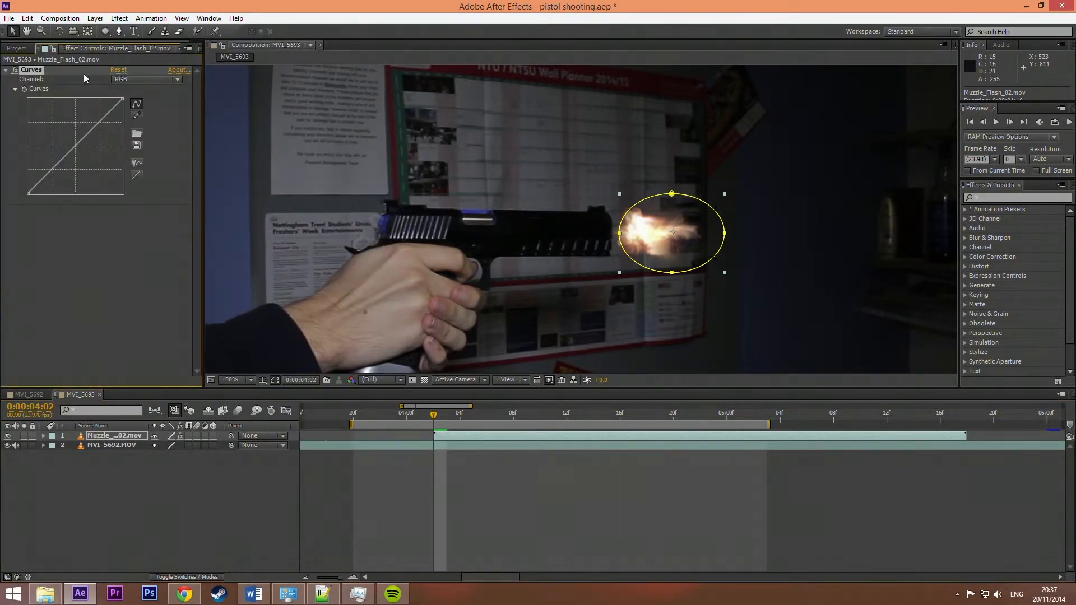
Bend the Red channel curve downward in its lower half to reduce the muzzle flash's red tint
{"action": "left_click", "coordinate": [132, 82]}
{"action": "left_click", "coordinate": [157, 109]}
{"action": "left_click_drag", "start_coordinate": [54, 167], "coordinate": [66, 173]}
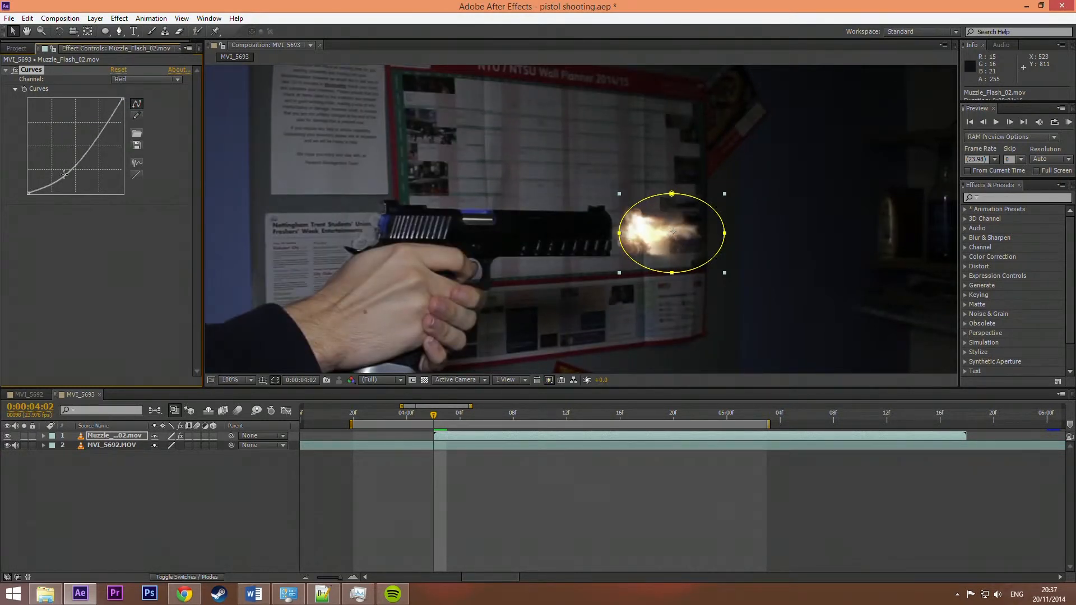
{"action": "left_click", "coordinate": [94, 251]}
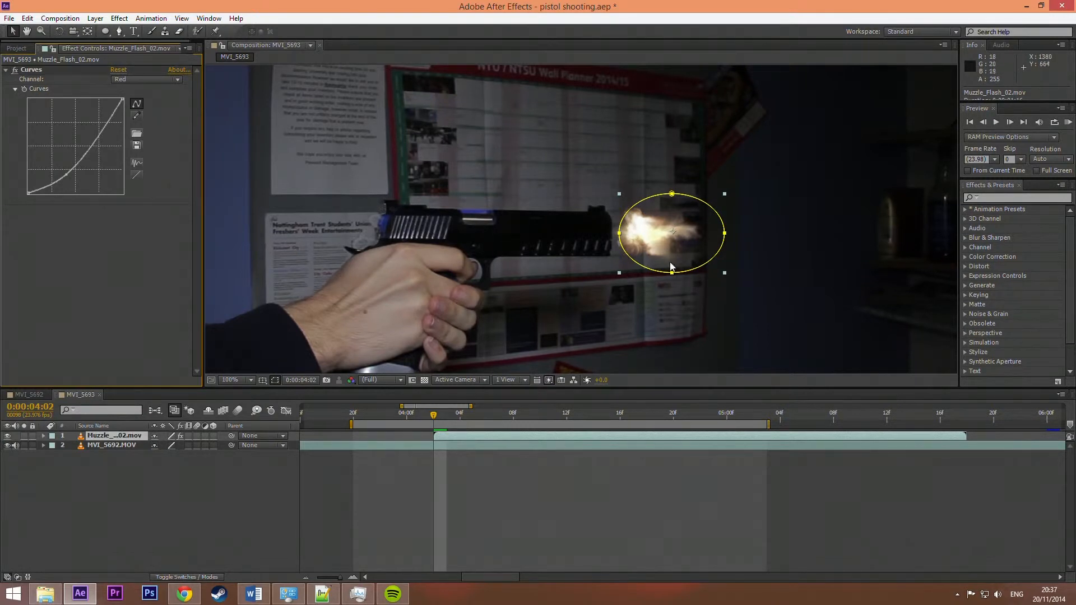
{"action": "left_click", "coordinate": [310, 511]}
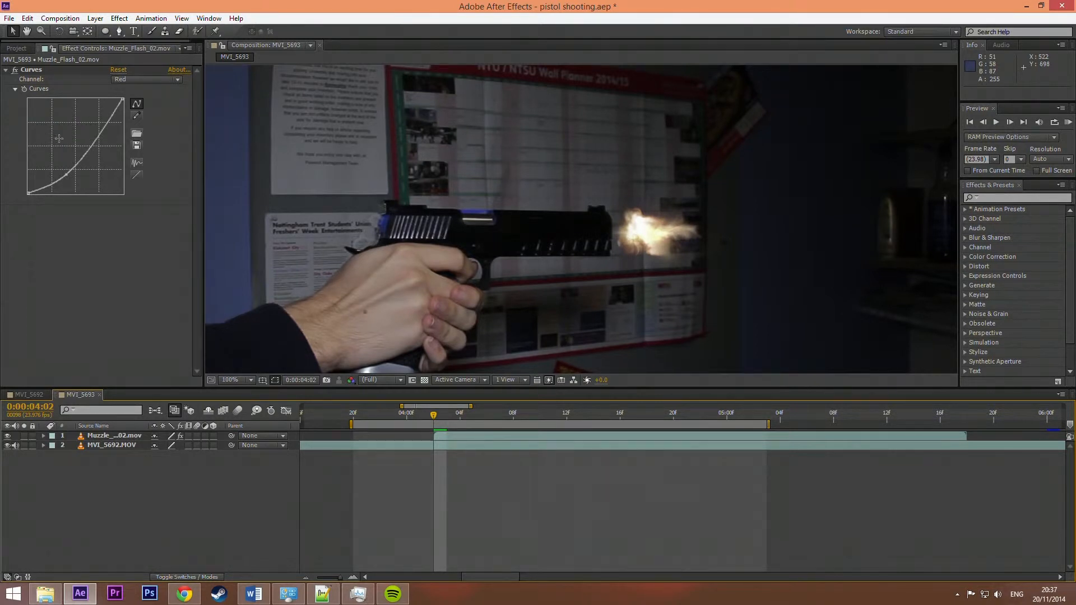
{"action": "left_click", "coordinate": [5, 71]}
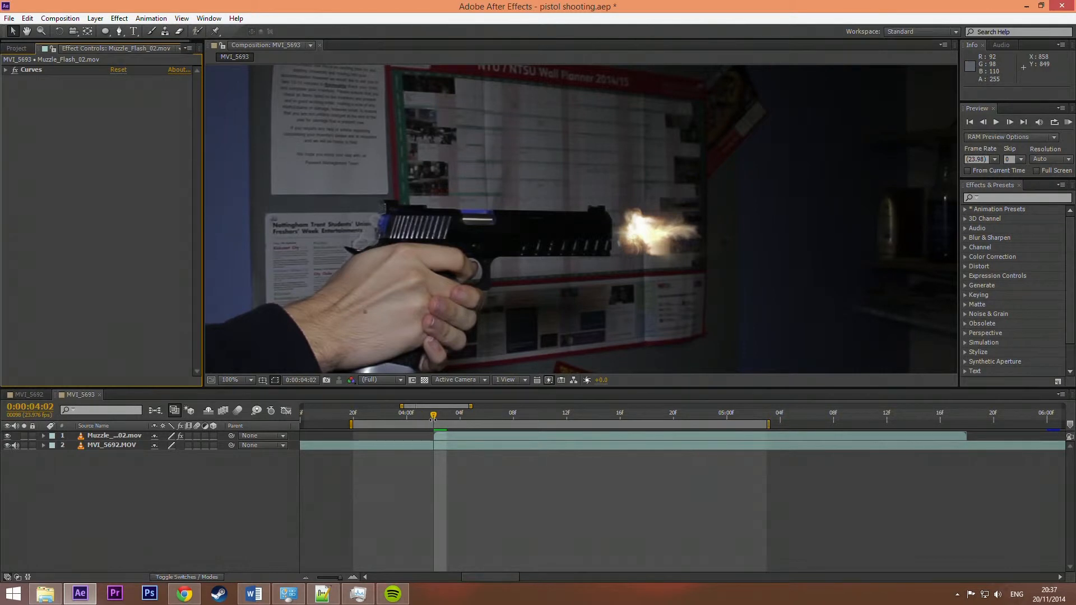
Open the finished MVI_5692 composition and go to 0:00:07:22 to examine one of its shots for reference
{"action": "mouse_move", "coordinate": [435, 421]}
{"action": "left_mouse_down"}
{"action": "mouse_move", "coordinate": [456, 421]}
{"action": "mouse_move", "coordinate": [433, 420]}
{"action": "left_mouse_up"}
{"action": "left_click", "coordinate": [30, 395]}
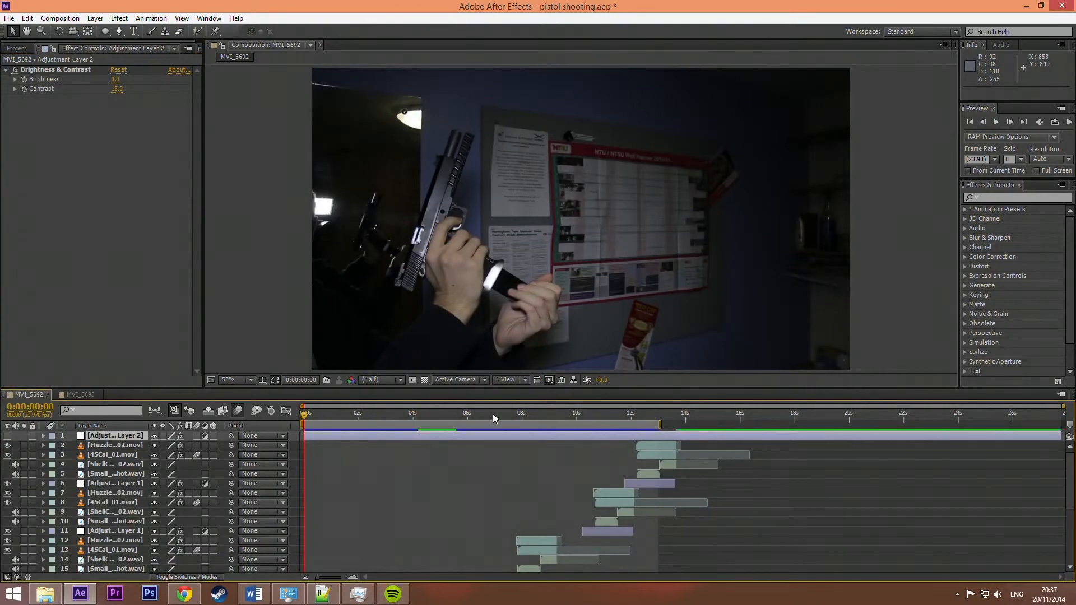
{"action": "left_click_drag", "start_coordinate": [472, 419], "coordinate": [522, 419]}
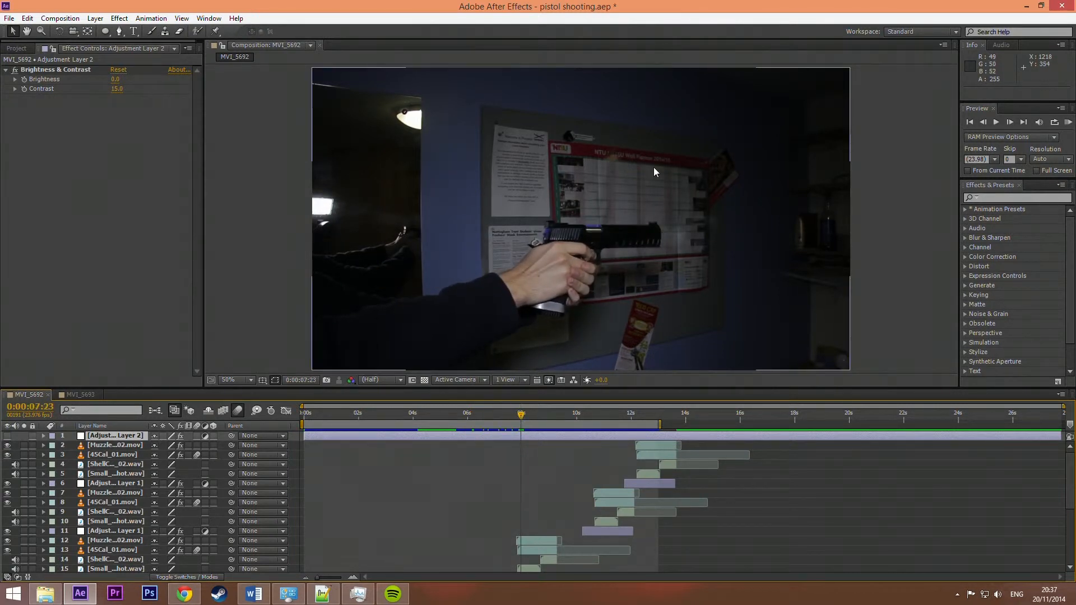
{"action": "left_click_drag", "start_coordinate": [521, 414], "coordinate": [522, 414]}
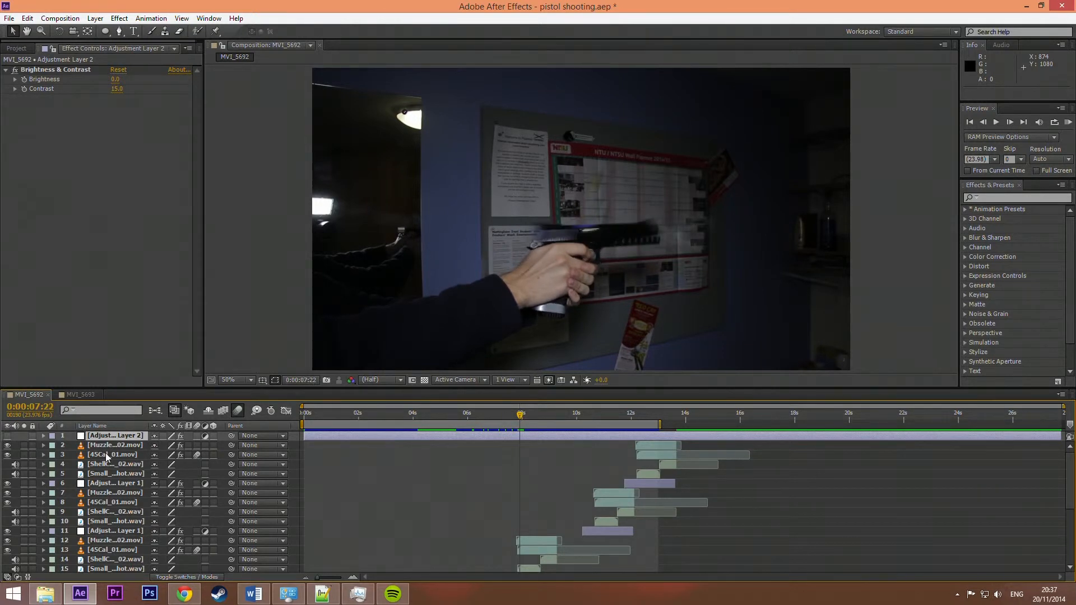
Examine the 45Cal_01.mov layer at 0:00:07:22 in the finished composition, comparing the shell casing with its motion blur off and on
{"action": "scroll", "coordinate": [146, 502], "scroll_direction": "down", "scroll_amount": 5}
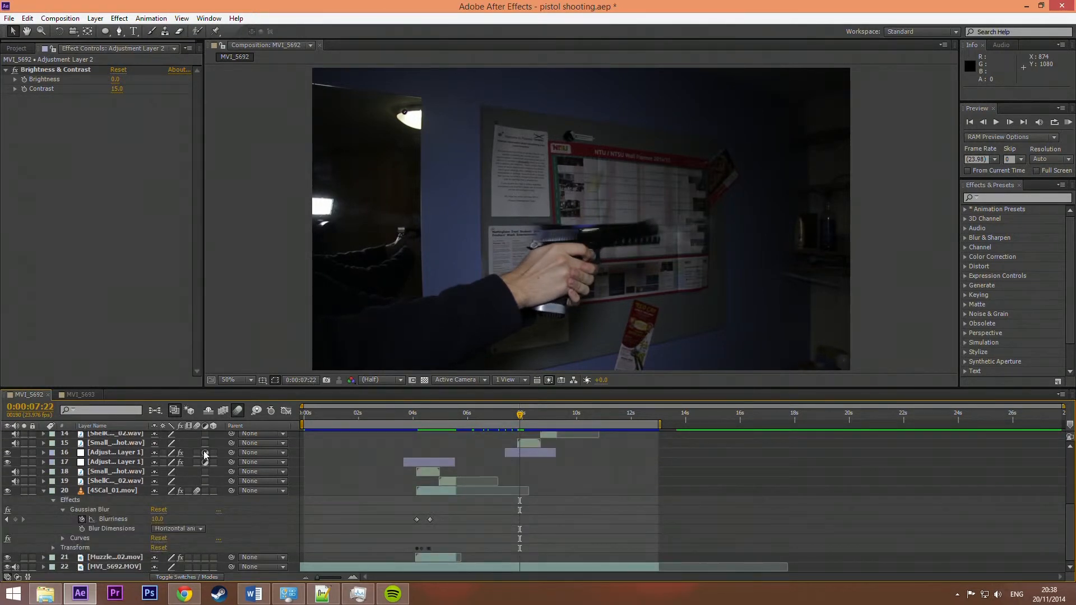
{"action": "scroll", "coordinate": [340, 484], "scroll_direction": "up", "scroll_amount": 2}
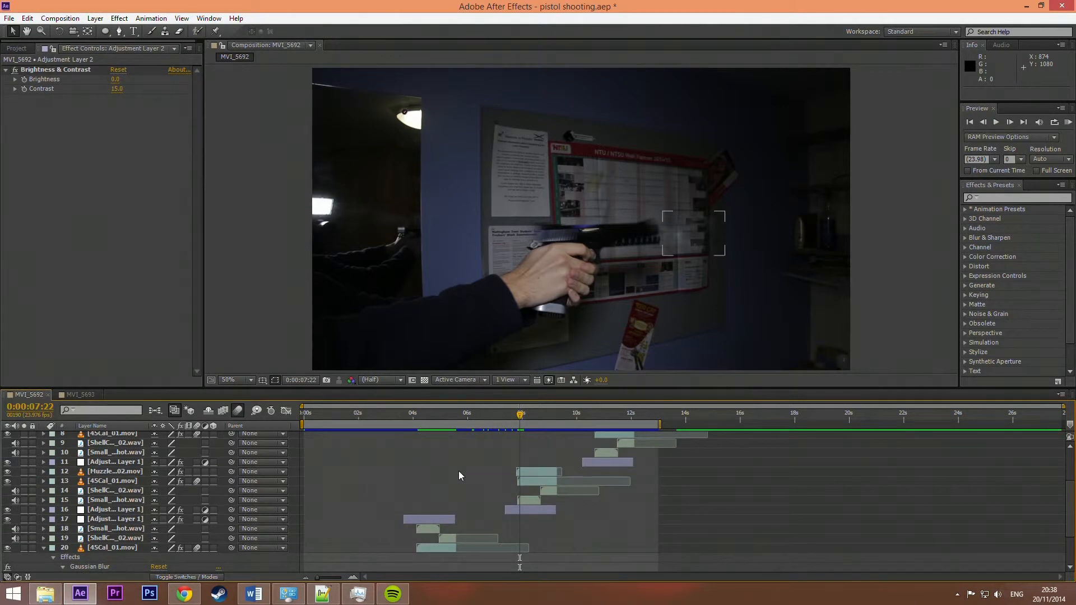
{"action": "left_click", "coordinate": [120, 472]}
{"action": "left_click", "coordinate": [89, 481]}
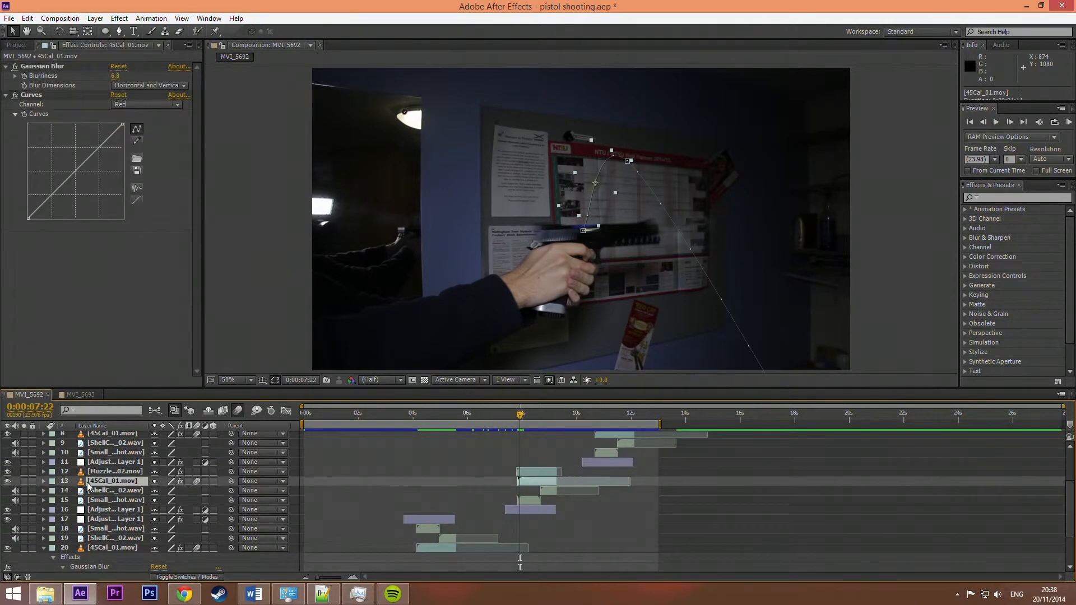
{"action": "left_click", "coordinate": [196, 481]}
{"action": "scroll", "coordinate": [583, 200], "scroll_direction": "up", "scroll_amount": 2}
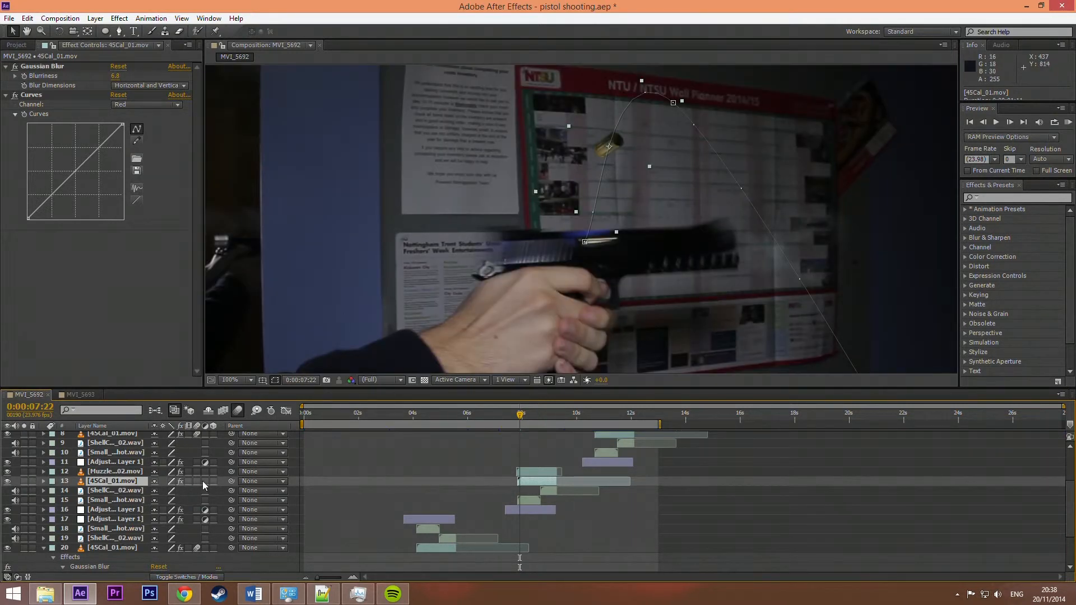
{"action": "left_click", "coordinate": [196, 481]}
Return to composition MVI_5693 and place 45Cal_01.mov as the top layer, starting at 0:00:04:03
{"action": "left_click", "coordinate": [73, 396]}
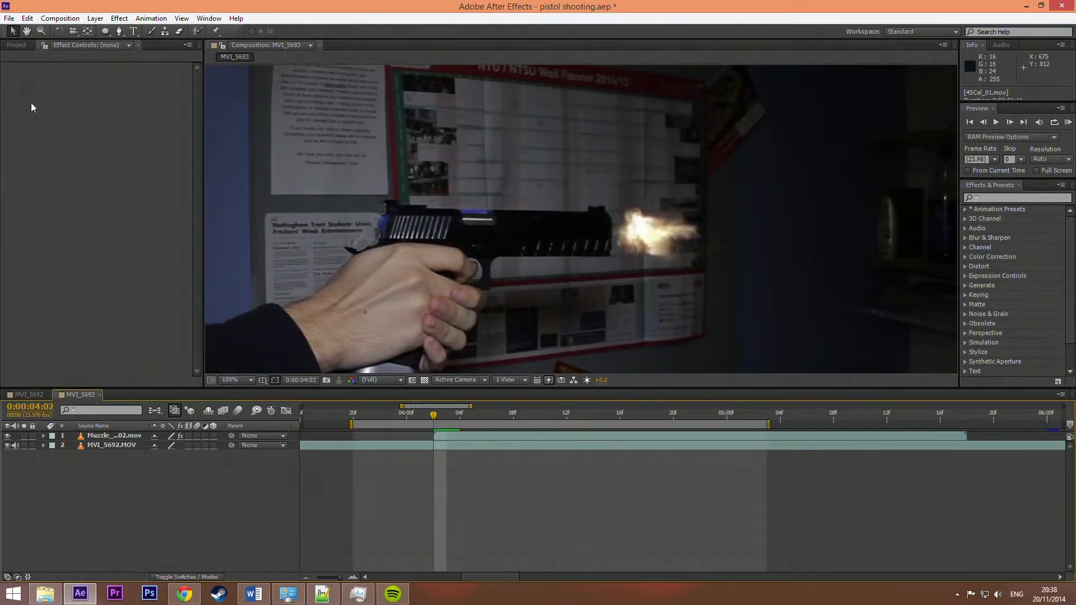
{"action": "left_click", "coordinate": [8, 46]}
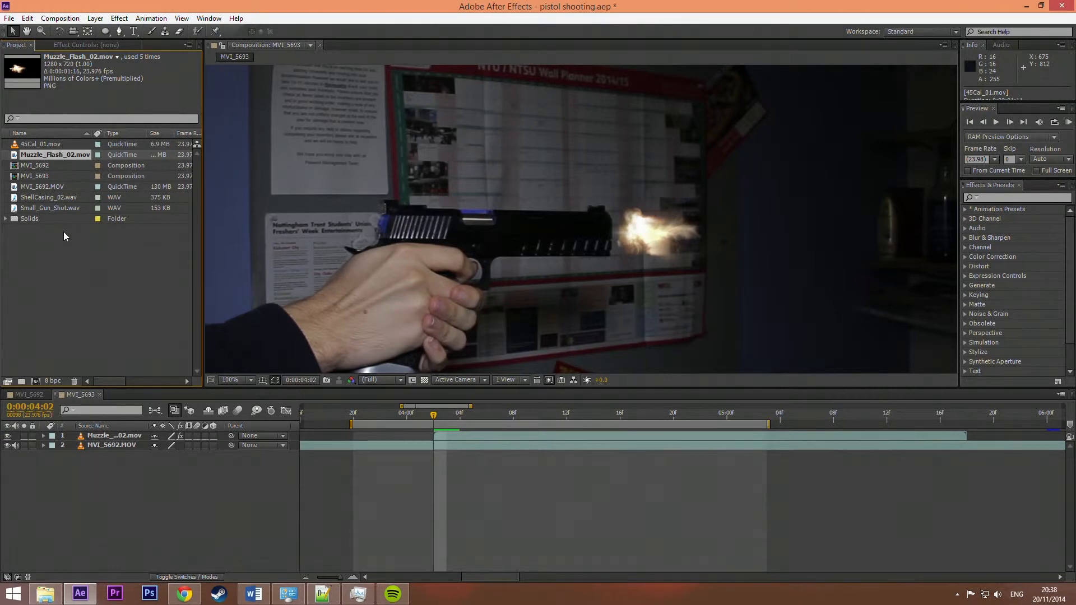
{"action": "left_click", "coordinate": [36, 197]}
{"action": "left_click", "coordinate": [32, 146]}
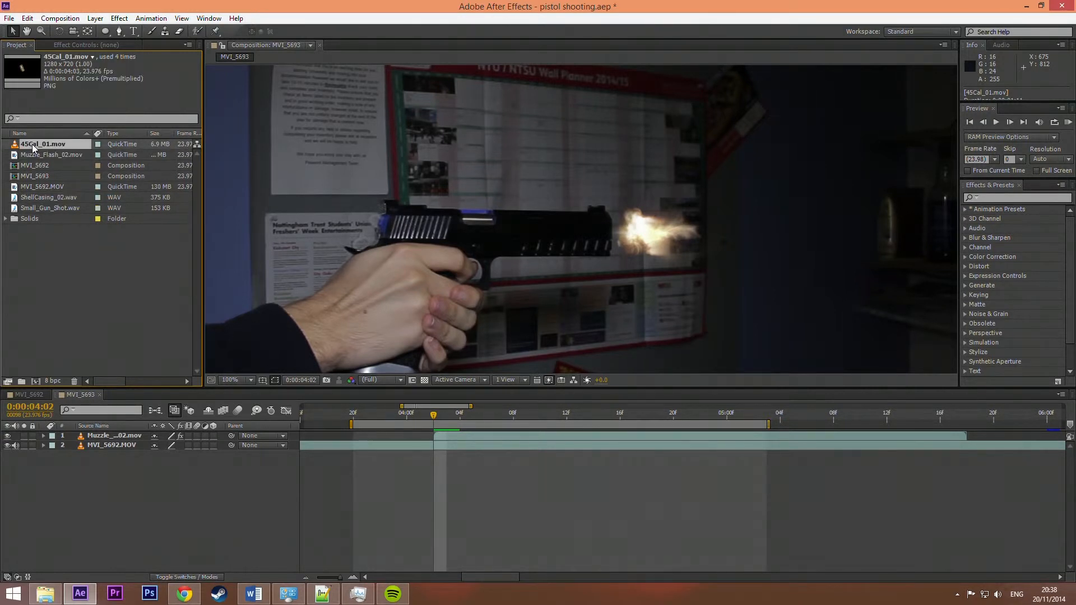
{"action": "left_click_drag", "start_coordinate": [32, 146], "coordinate": [440, 435]}
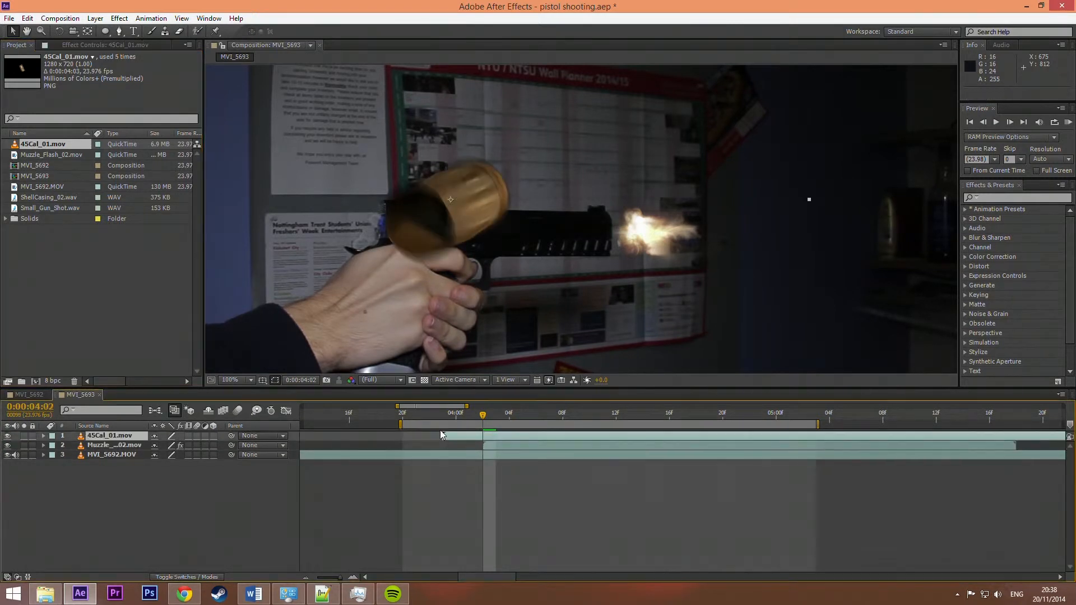
{"action": "left_click_drag", "start_coordinate": [515, 438], "coordinate": [558, 438]}
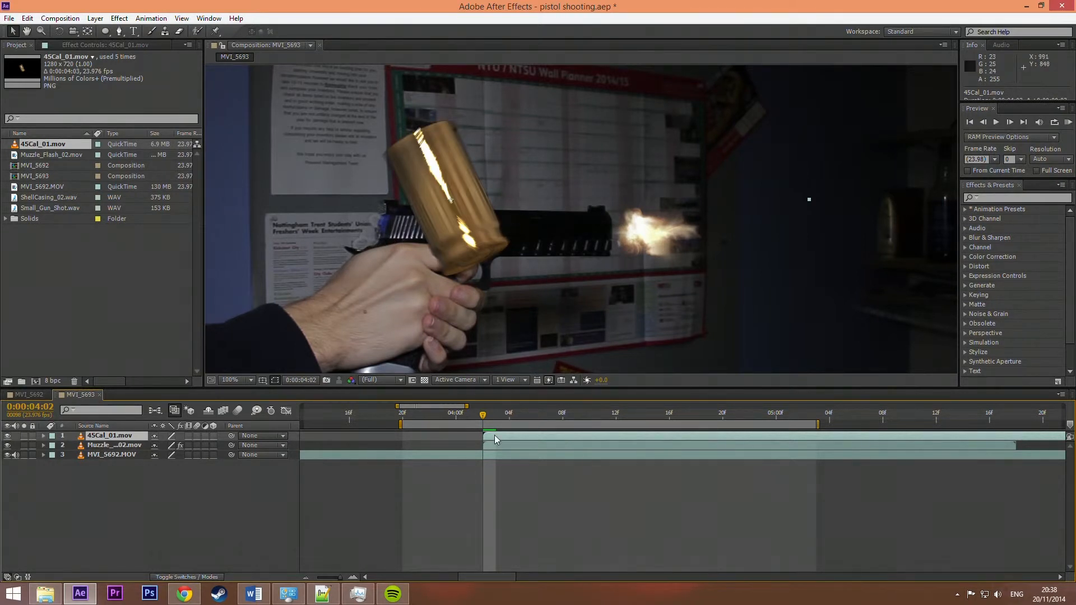
{"action": "left_click_drag", "start_coordinate": [501, 438], "coordinate": [543, 438]}
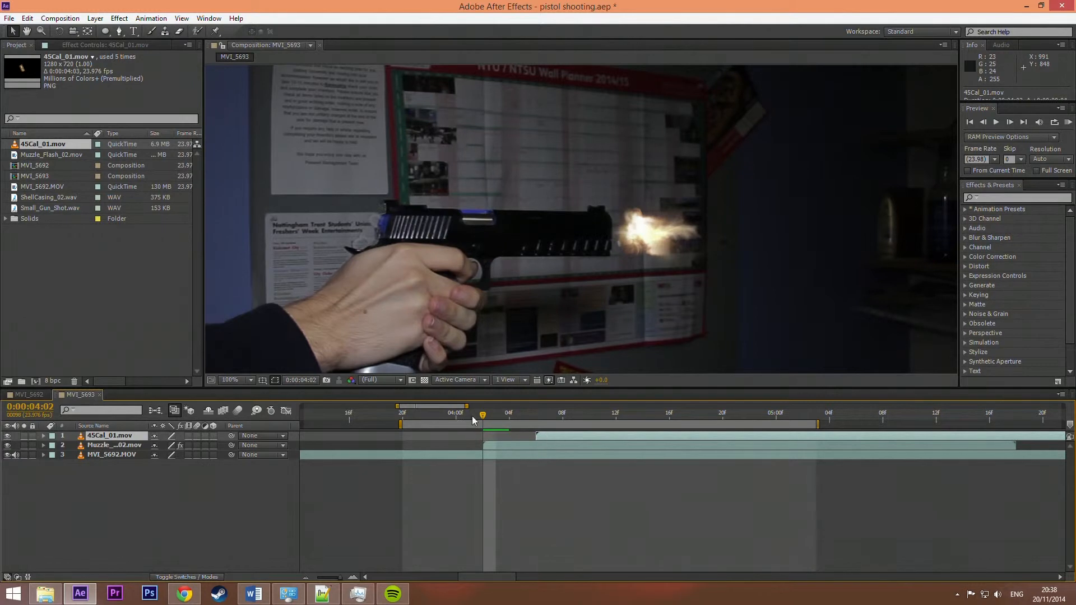
{"action": "left_click_drag", "start_coordinate": [483, 414], "coordinate": [493, 416]}
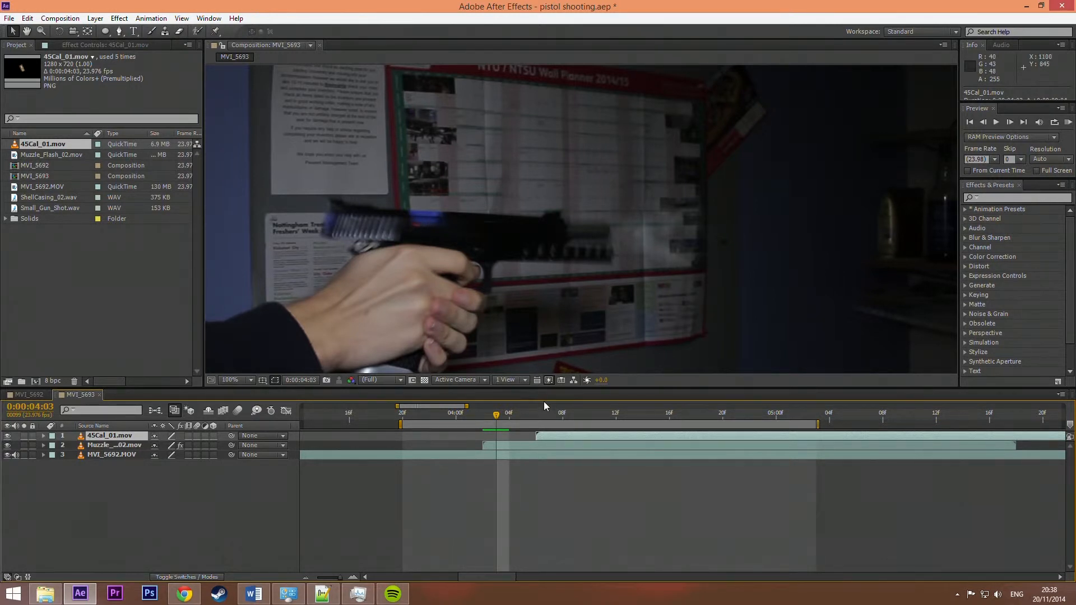
{"action": "left_click_drag", "start_coordinate": [560, 437], "coordinate": [521, 441]}
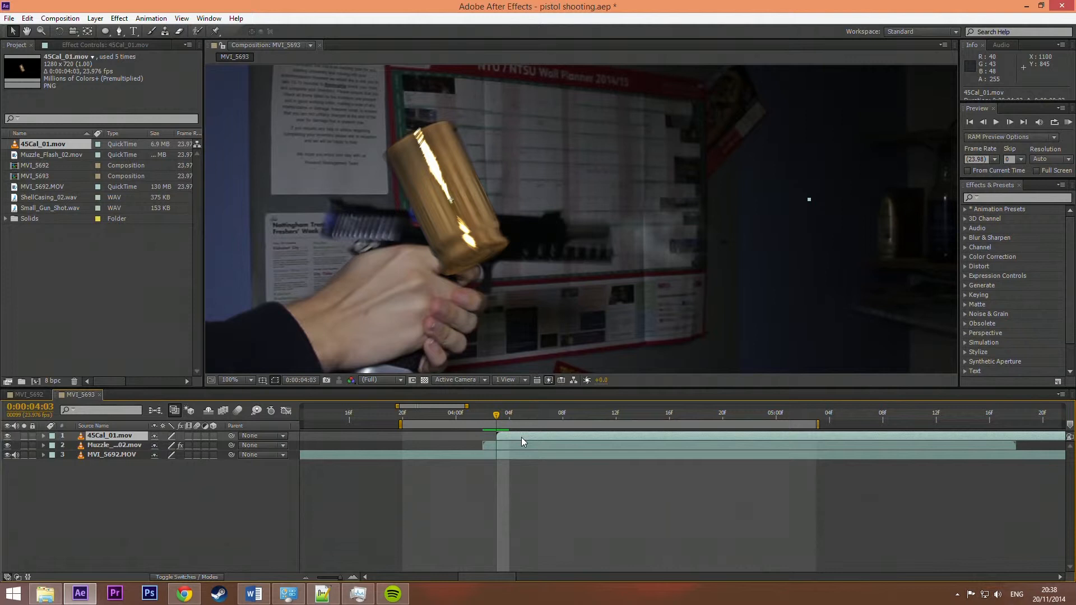
Scale the shell casing down to a small size relative to the pistol
{"action": "left_click", "coordinate": [456, 199]}
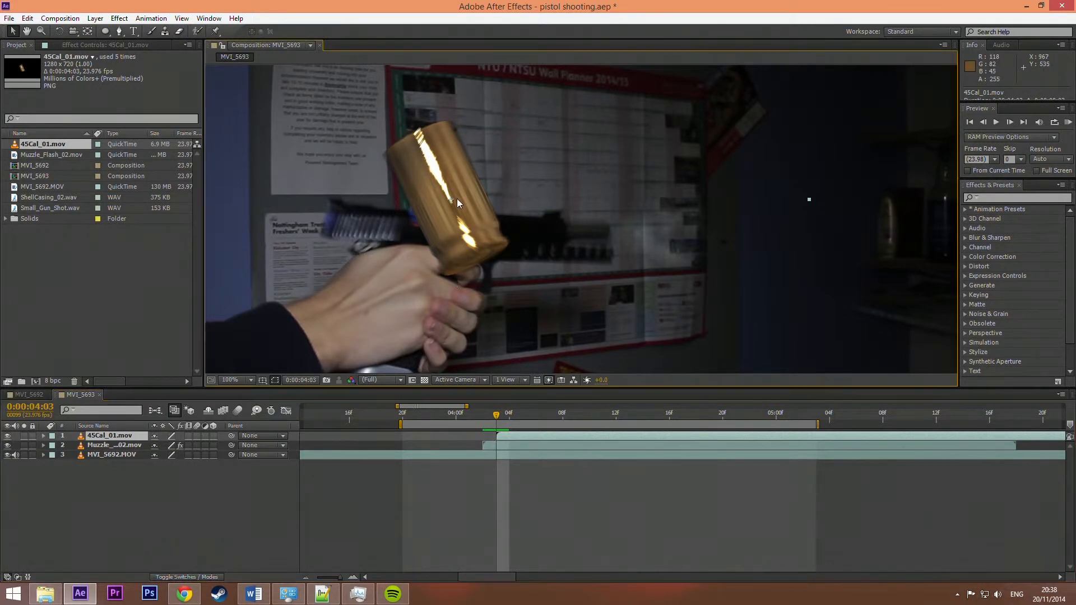
{"action": "key", "text": "comma"}
{"action": "left_click_drag", "start_coordinate": [695, 109], "coordinate": [541, 183]}
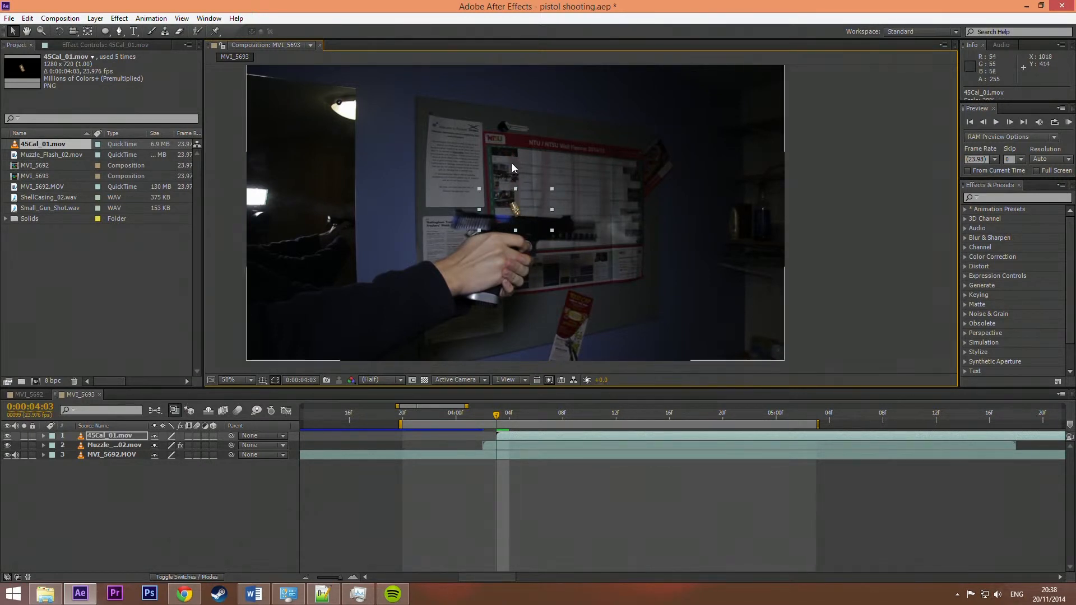
{"action": "key", "text": "period"}
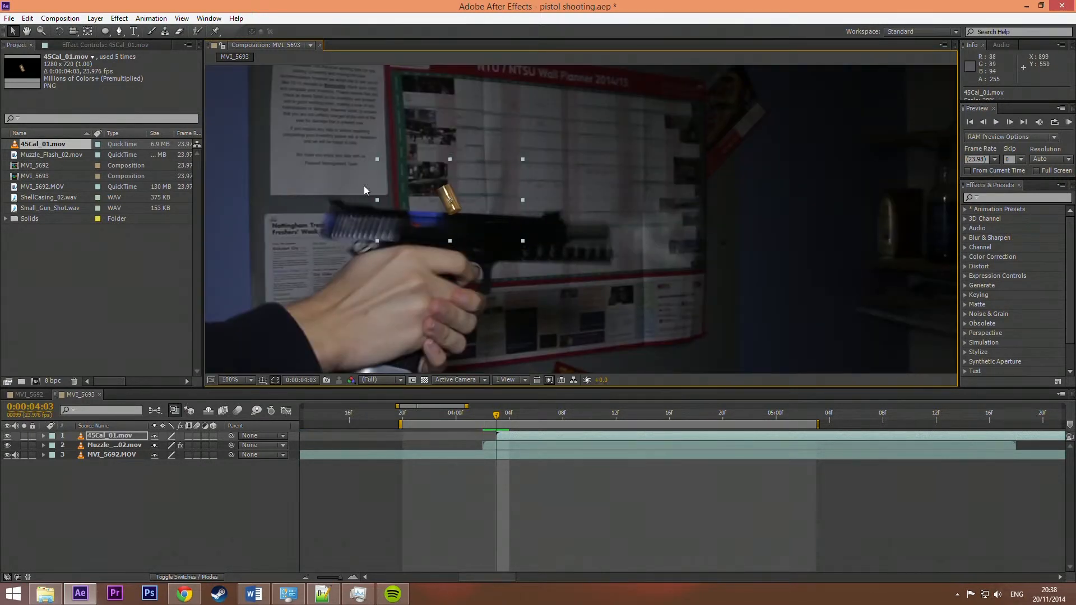
Rotate the shell casing to lie horizontally, then position and slightly shrink it to fit the pistol's ejection port
{"action": "left_click", "coordinate": [59, 31]}
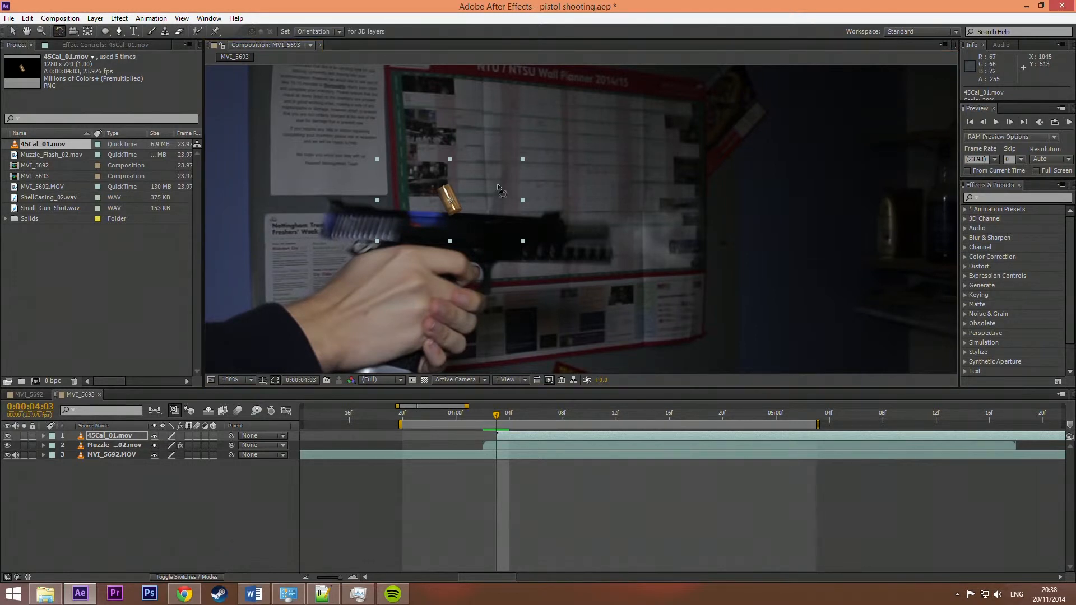
{"action": "left_click_drag", "start_coordinate": [483, 230], "coordinate": [446, 244]}
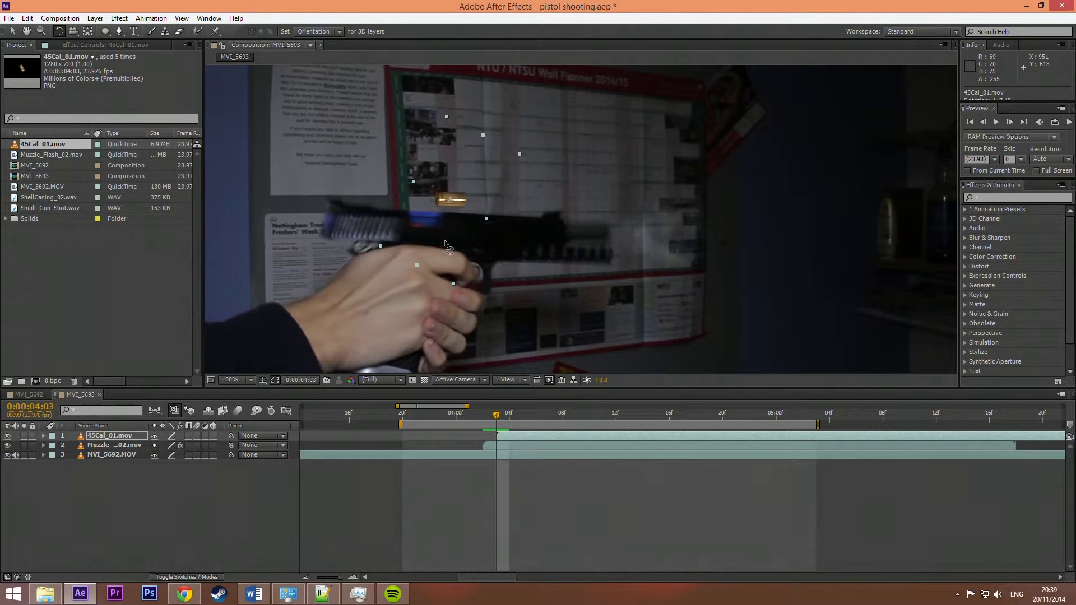
{"action": "key", "text": "v"}
{"action": "left_click_drag", "start_coordinate": [458, 212], "coordinate": [434, 230]}
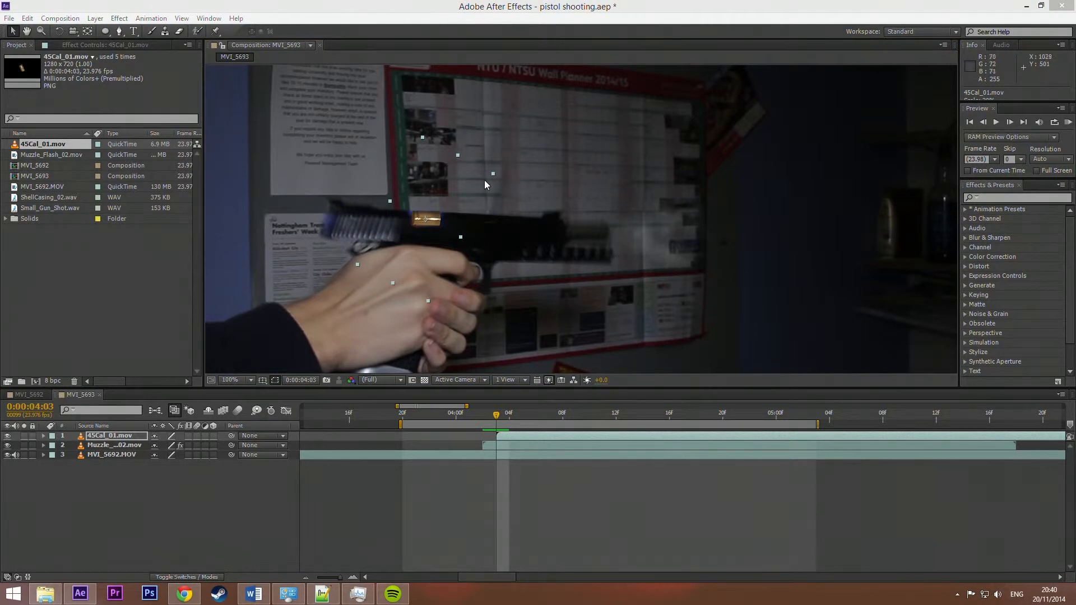
{"action": "left_click", "coordinate": [459, 187]}
{"action": "left_click_drag", "start_coordinate": [495, 173], "coordinate": [491, 177]}
{"action": "left_click_drag", "start_coordinate": [451, 207], "coordinate": [452, 208]}
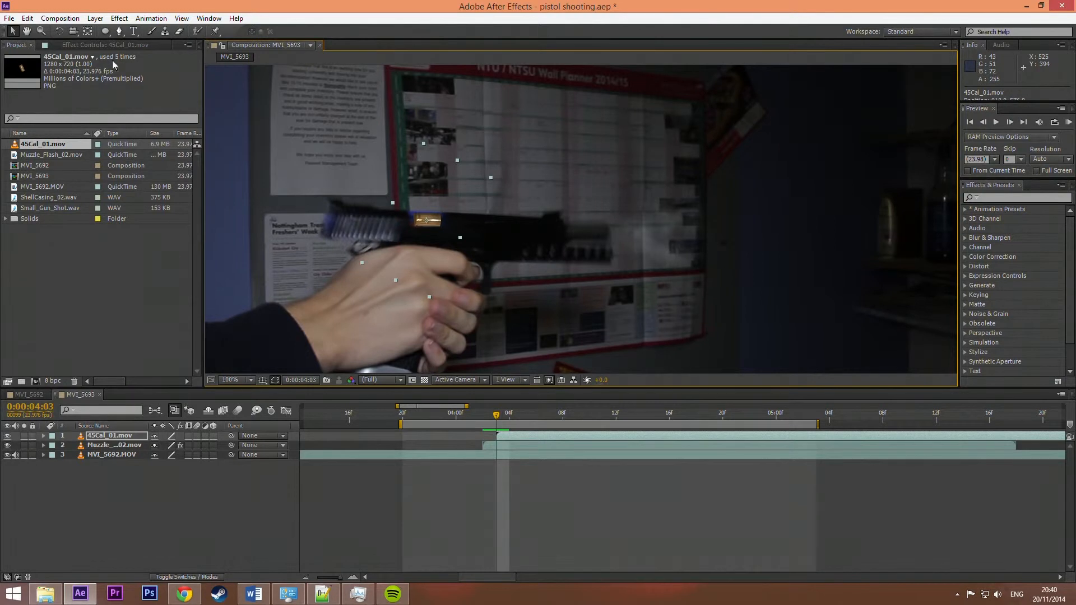
Apply Gaussian Blur with a blurriness of 10.7 to the shell casing layer and enable motion blur for it and the composition
{"action": "left_click", "coordinate": [120, 18]}
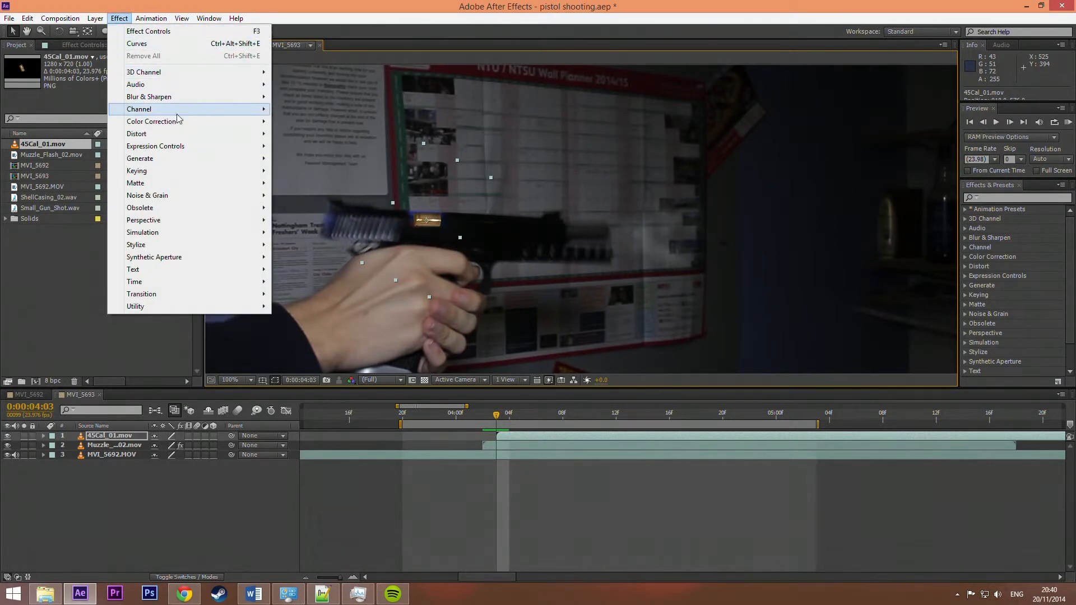
{"action": "mouse_move", "coordinate": [194, 95]}
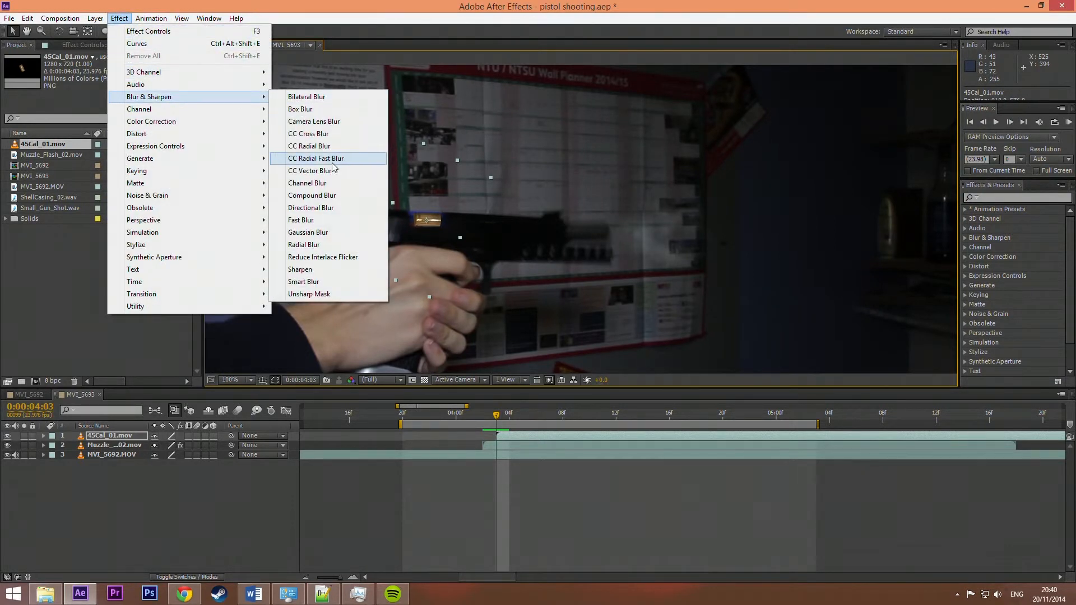
{"action": "left_click", "coordinate": [330, 232]}
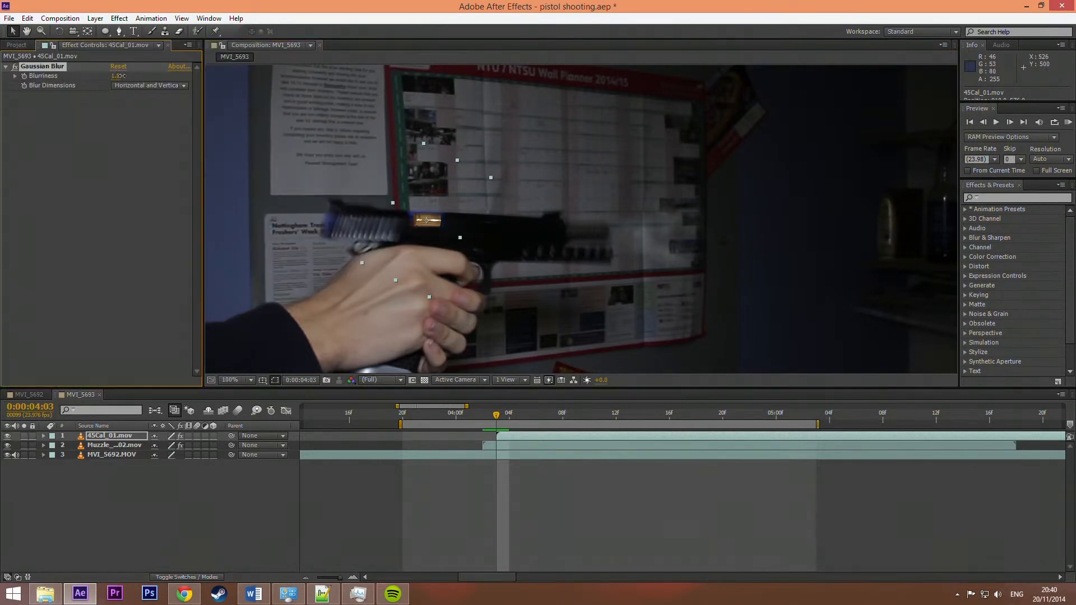
{"action": "left_click_drag", "start_coordinate": [167, 74], "coordinate": [173, 74]}
{"action": "left_click", "coordinate": [159, 176]}
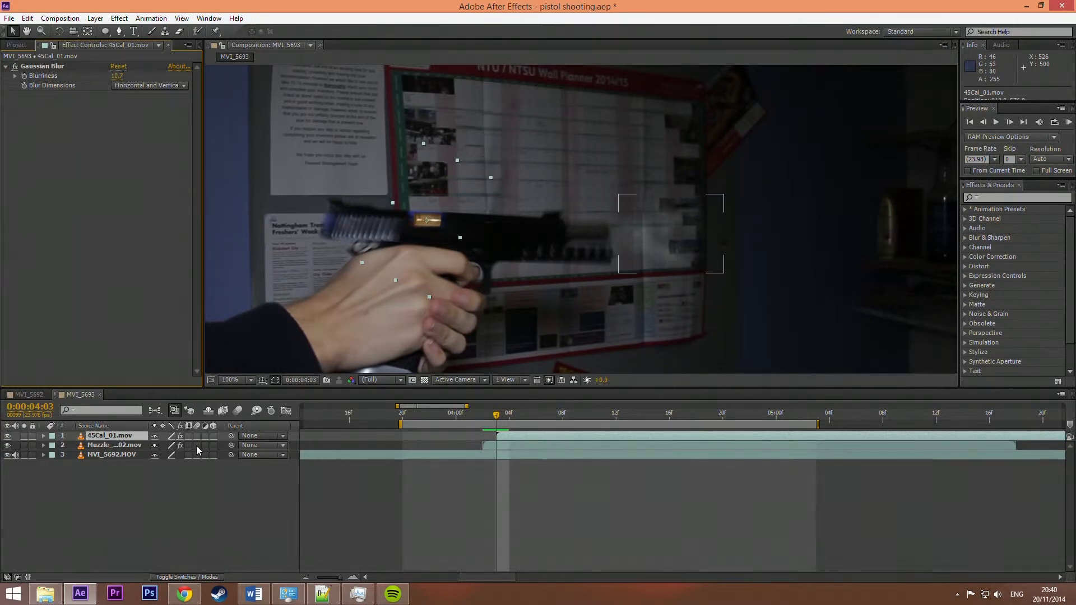
{"action": "left_click", "coordinate": [237, 414]}
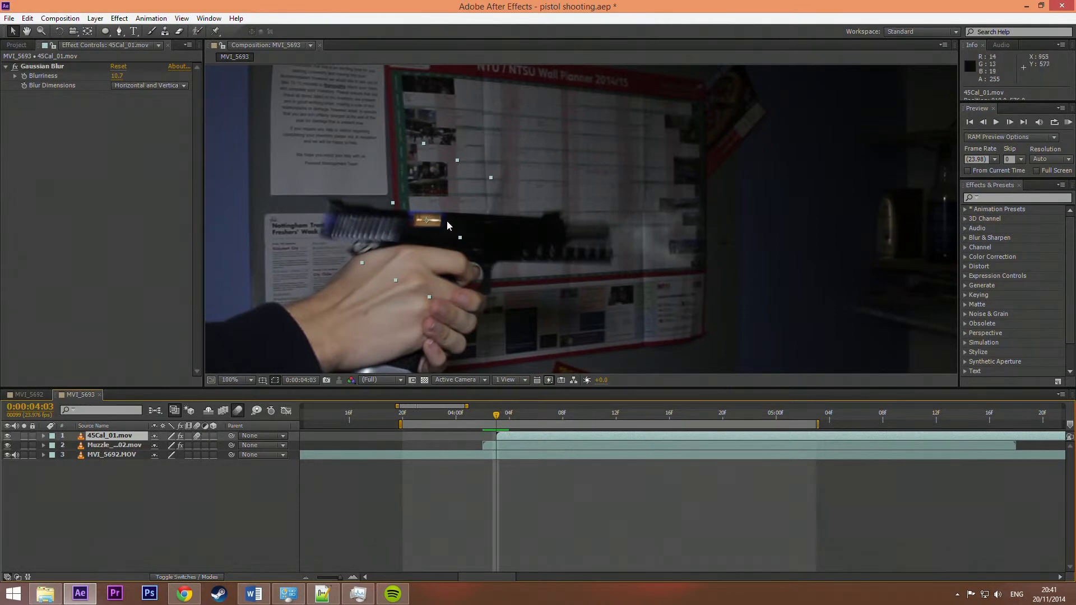
Keyframe the shell casing's position at 915, 574 on 0:00:04:03 and at 1111, 324 above the pistol on 0:00:04:06
{"action": "left_click_drag", "start_coordinate": [451, 221], "coordinate": [449, 220]}
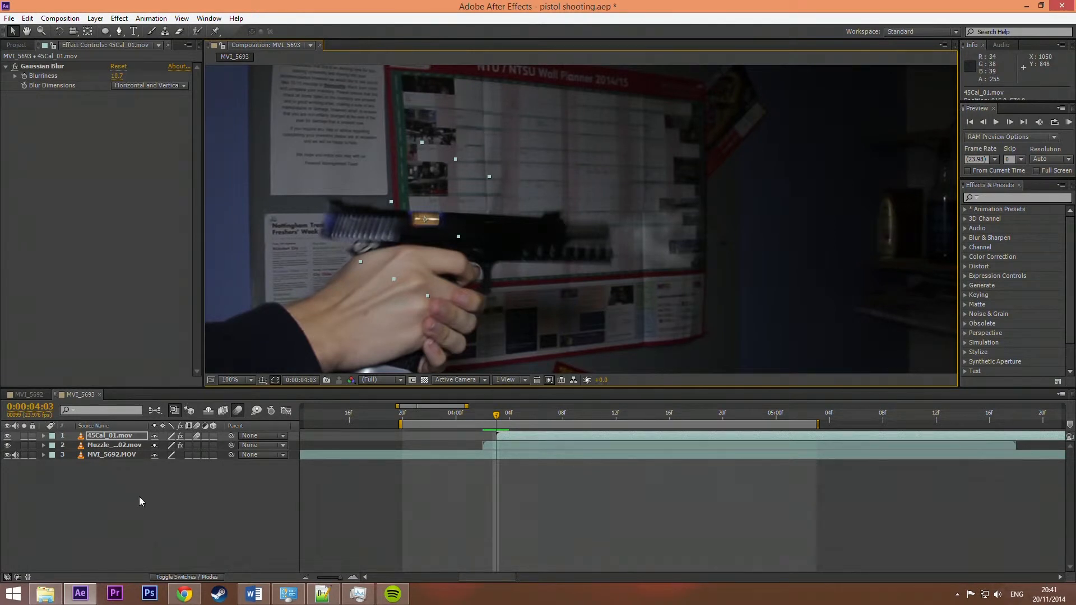
{"action": "key", "text": "p"}
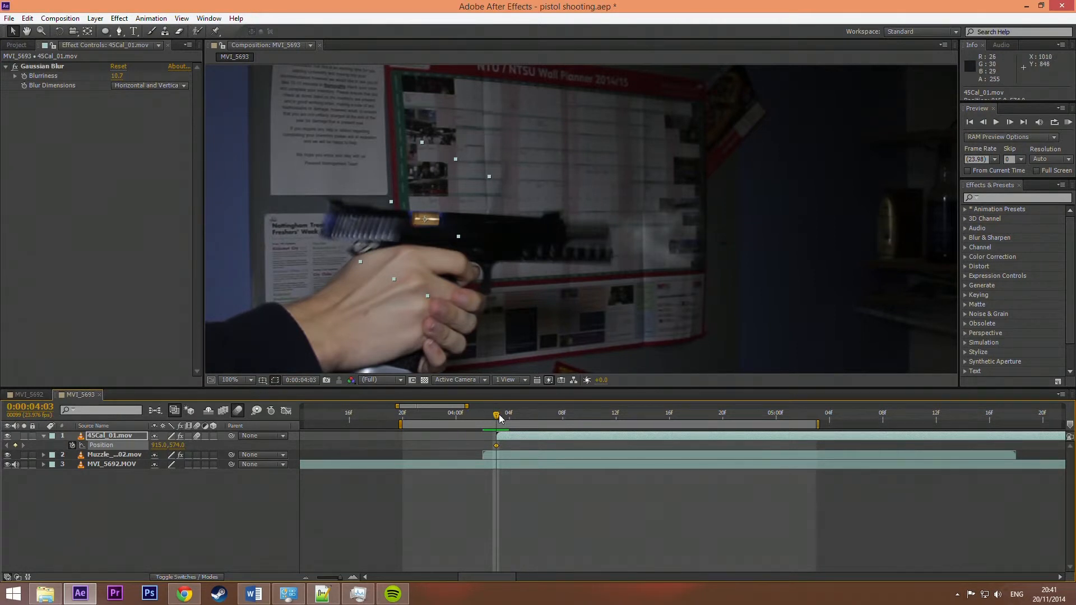
{"action": "left_click_drag", "start_coordinate": [496, 419], "coordinate": [537, 421]}
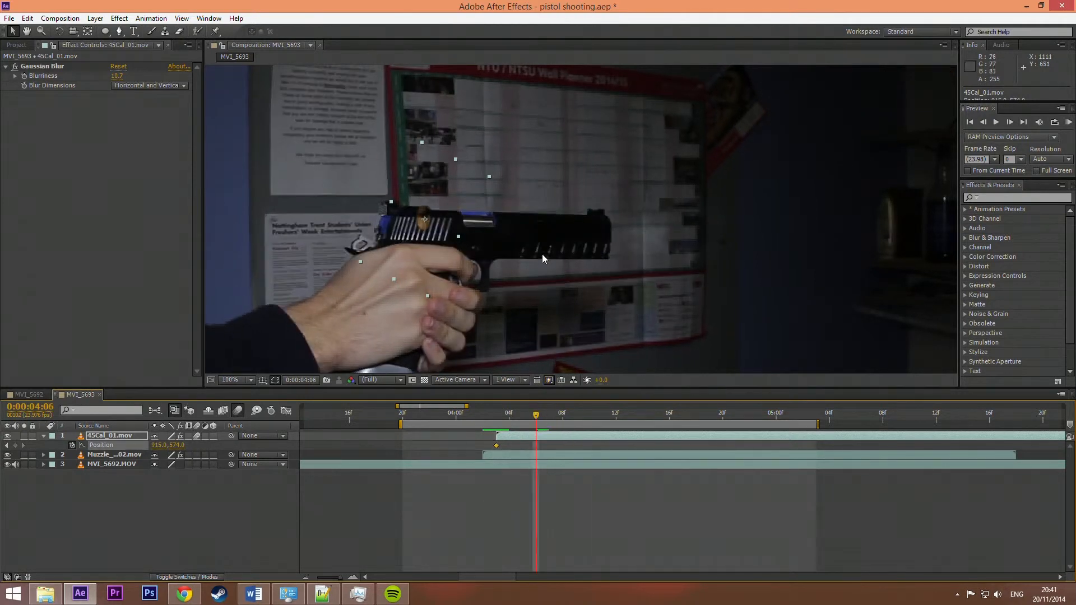
{"action": "scroll", "coordinate": [554, 261], "scroll_direction": "down", "scroll_amount": 2}
{"action": "left_click_drag", "start_coordinate": [509, 239], "coordinate": [563, 169]}
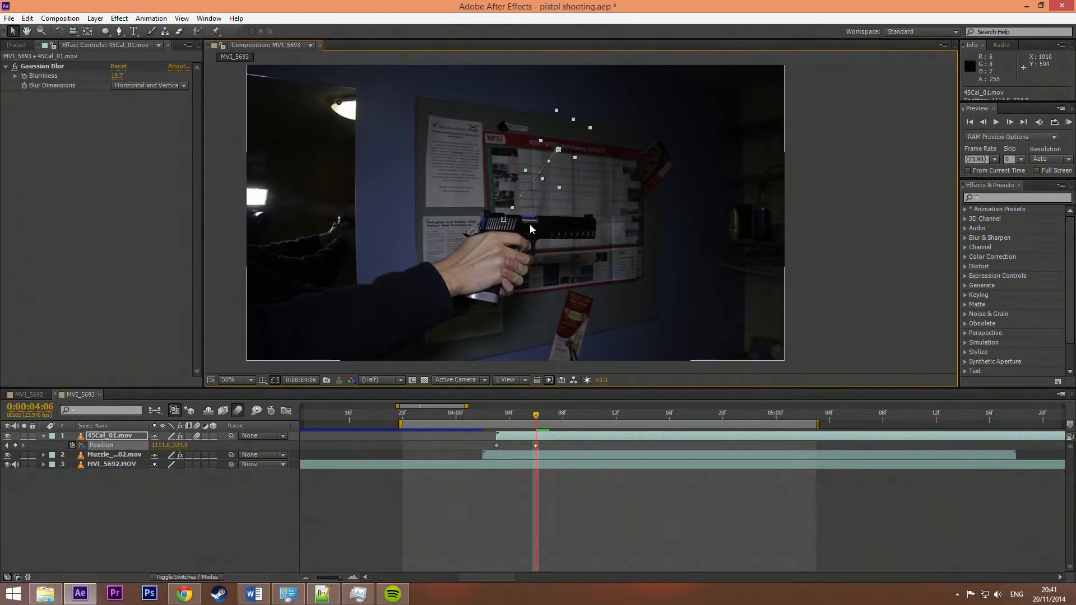
{"action": "key", "text": "slash"}
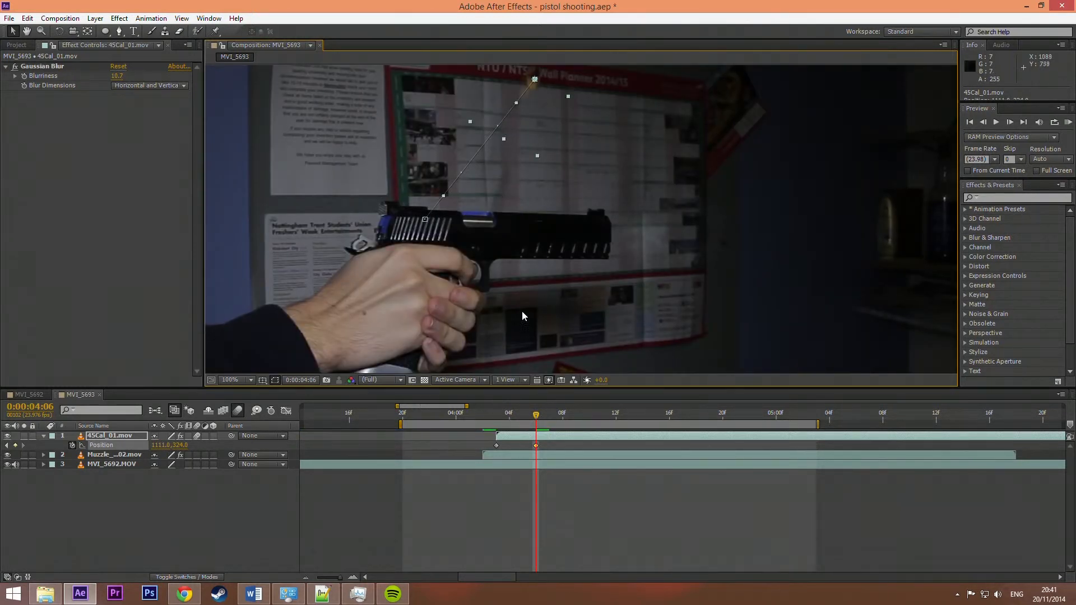
Keyframe the shell casing's position at 1625, 1128 below the frame on 0:00:04:13
{"action": "key", "text": "comma"}
{"action": "left_click_drag", "start_coordinate": [537, 419], "coordinate": [633, 416]}
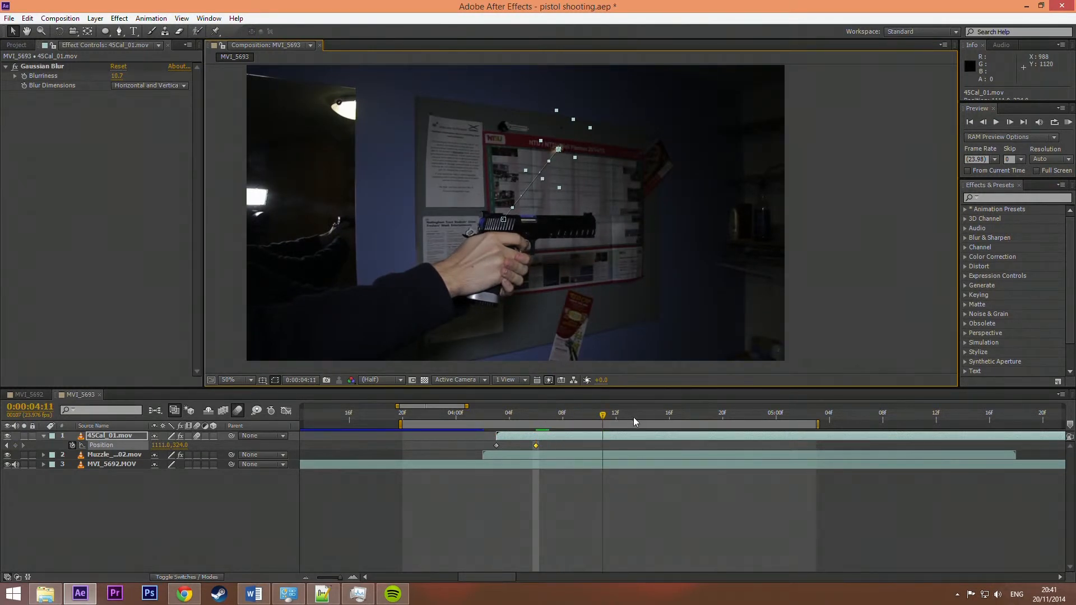
{"action": "mouse_move", "coordinate": [551, 164]}
{"action": "left_mouse_down"}
{"action": "mouse_move", "coordinate": [577, 168]}
{"action": "mouse_move", "coordinate": [647, 263]}
{"action": "mouse_move", "coordinate": [703, 386]}
{"action": "left_mouse_up"}
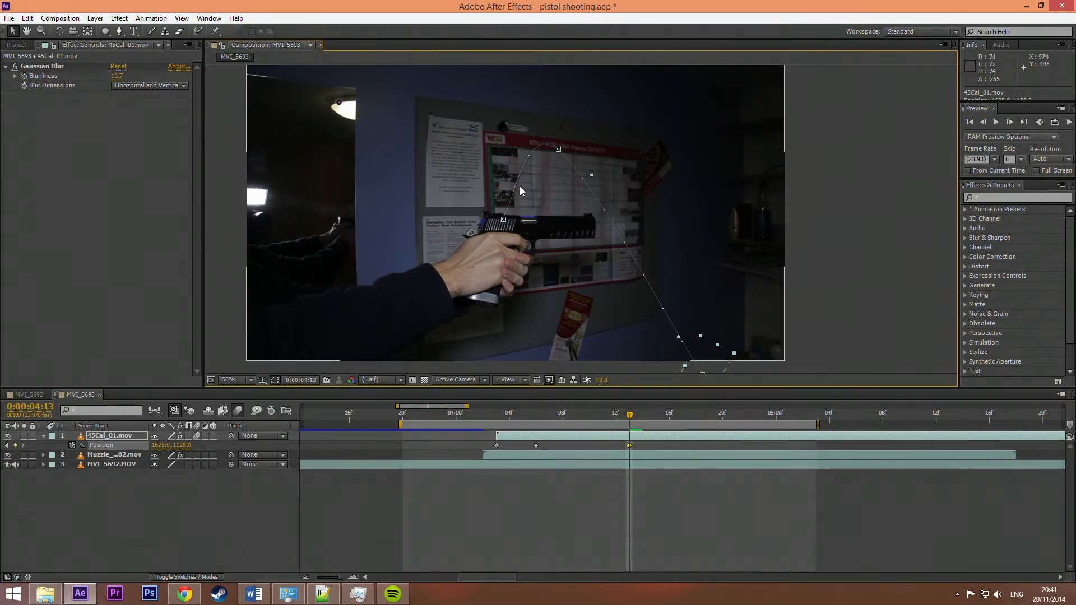
Play a RAM preview of the shell casing's flight from 0:00:03:20
{"action": "left_click_drag", "start_coordinate": [628, 417], "coordinate": [402, 417]}
{"action": "left_click", "coordinate": [1069, 123]}
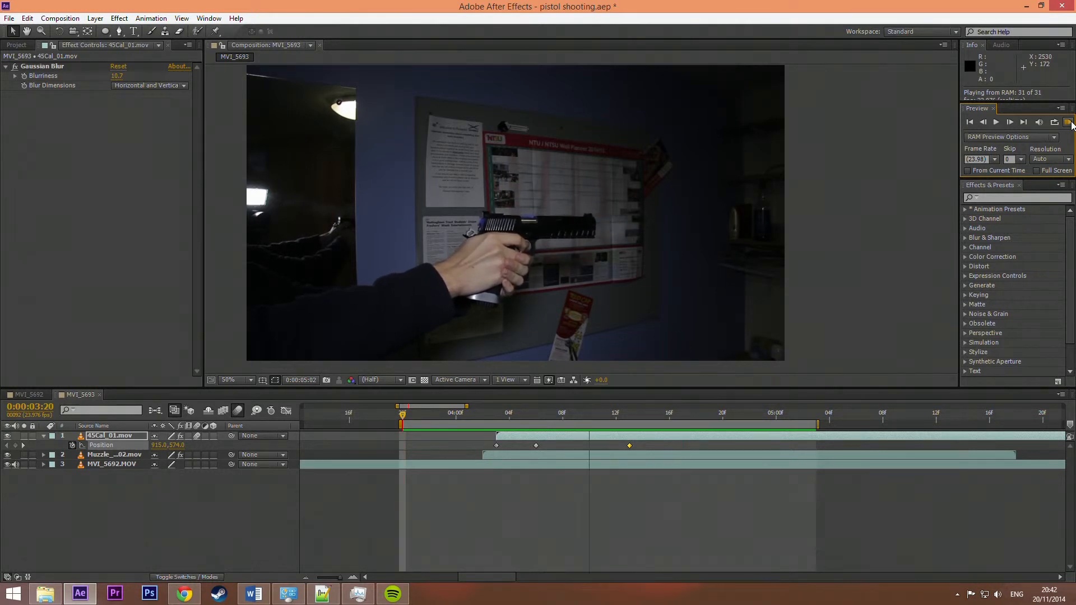
{"action": "left_click", "coordinate": [1071, 124]}
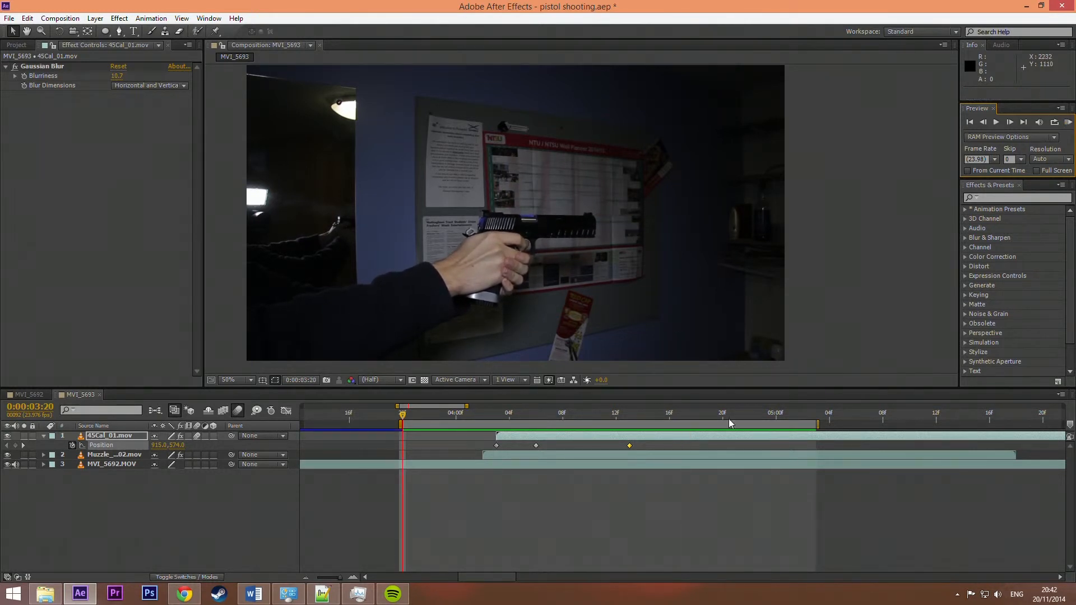
Speed up the shell casing by moving its second position keyframe to 0:00:04:05 and its third to 0:00:04:11, and preview the result
{"action": "left_click", "coordinate": [535, 445], "text": "shift"}
{"action": "left_click_drag", "start_coordinate": [529, 446], "coordinate": [528, 445]}
{"action": "left_click", "coordinate": [617, 445]}
{"action": "left_click", "coordinate": [623, 446]}
{"action": "left_click", "coordinate": [616, 446]}
{"action": "left_click_drag", "start_coordinate": [615, 446], "coordinate": [609, 446]}
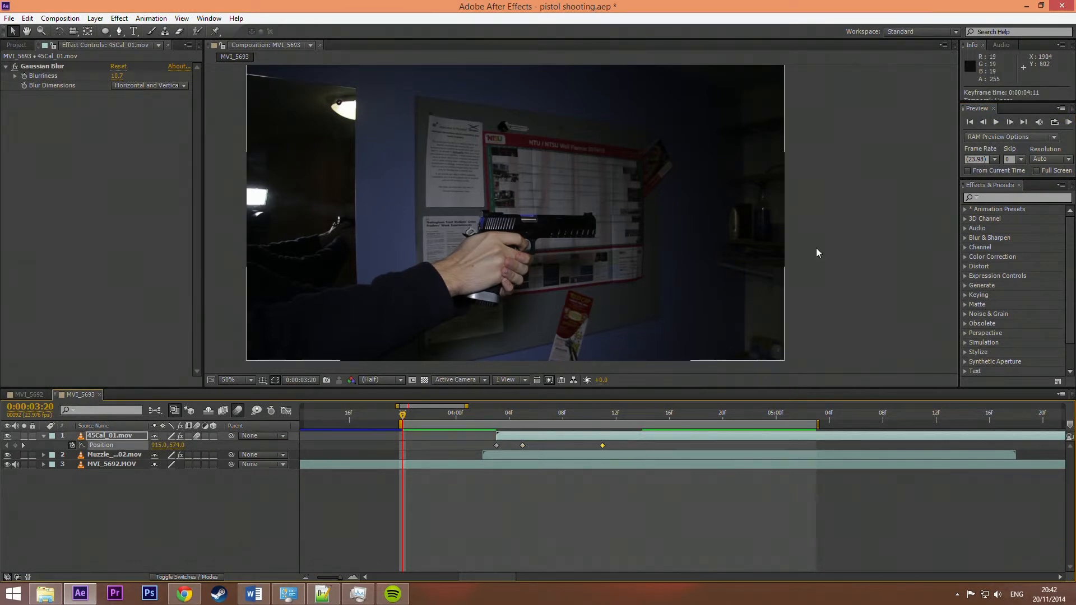
{"action": "left_click", "coordinate": [1067, 123]}
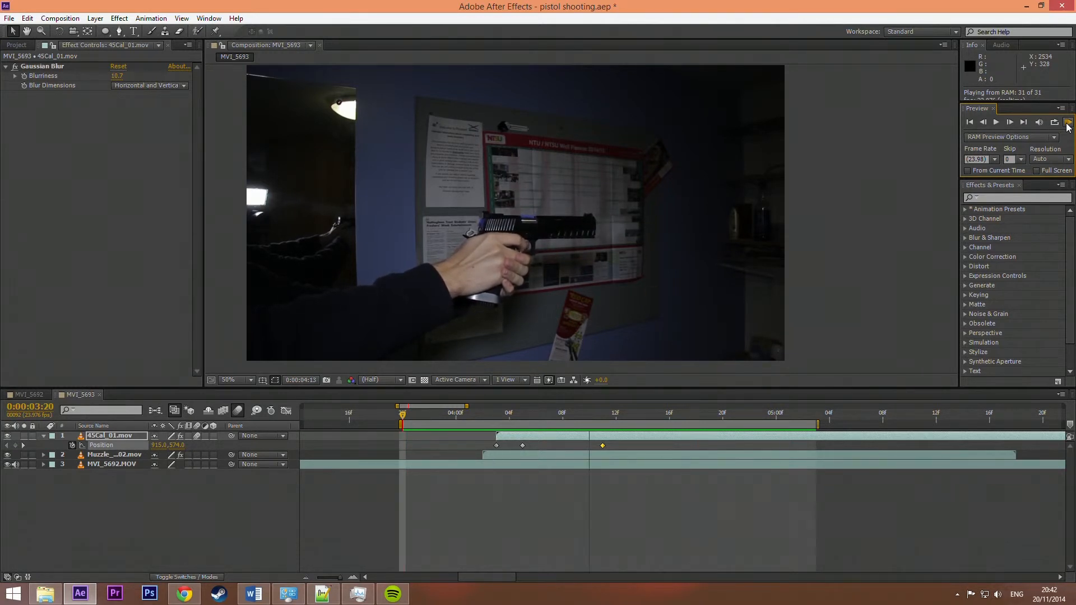
Stop the preview and start animating the shell casing's scale with a first keyframe at 0:00:04:03
{"action": "left_click", "coordinate": [1067, 127]}
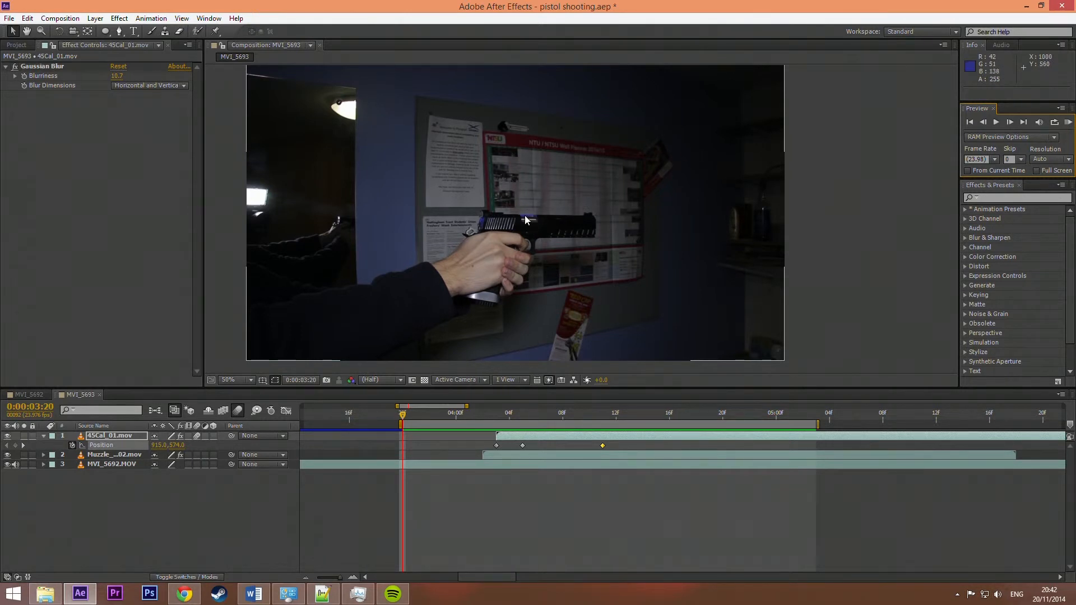
{"action": "left_click", "coordinate": [498, 415]}
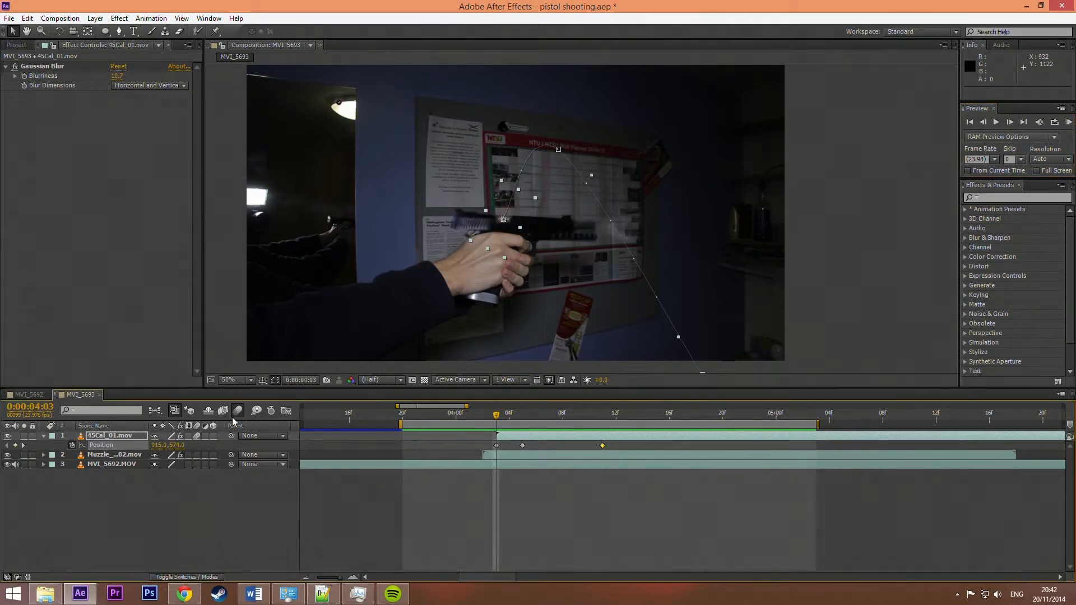
{"action": "left_click", "coordinate": [124, 439]}
{"action": "key", "text": "s"}
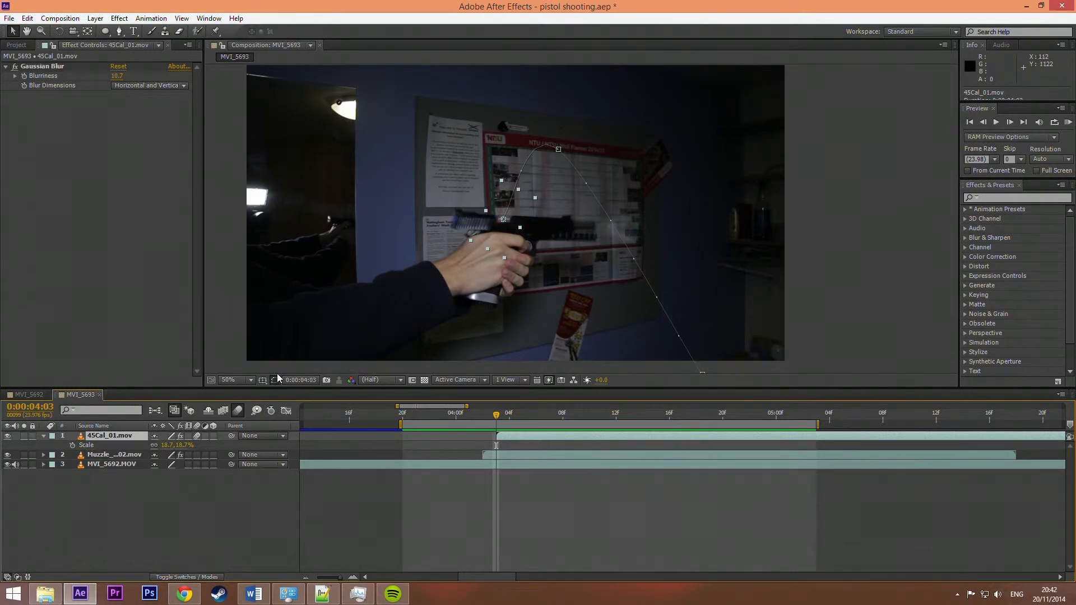
{"action": "left_click", "coordinate": [72, 445]}
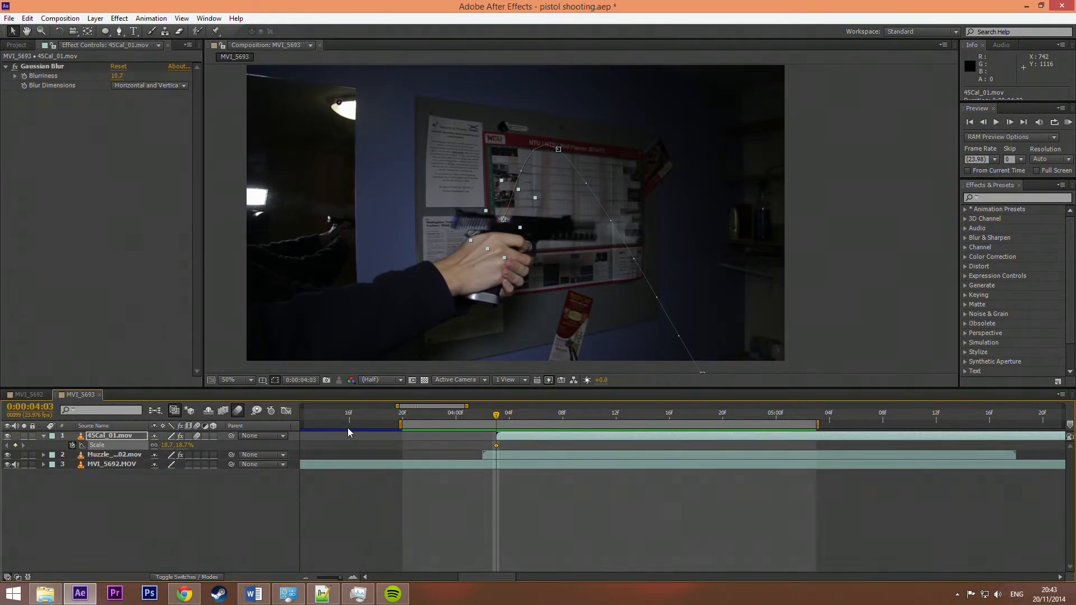
Keyframe the shell casing's scale at 30% on 0:00:04:12 and preview the growing casing
{"action": "left_click_drag", "start_coordinate": [501, 419], "coordinate": [607, 419]}
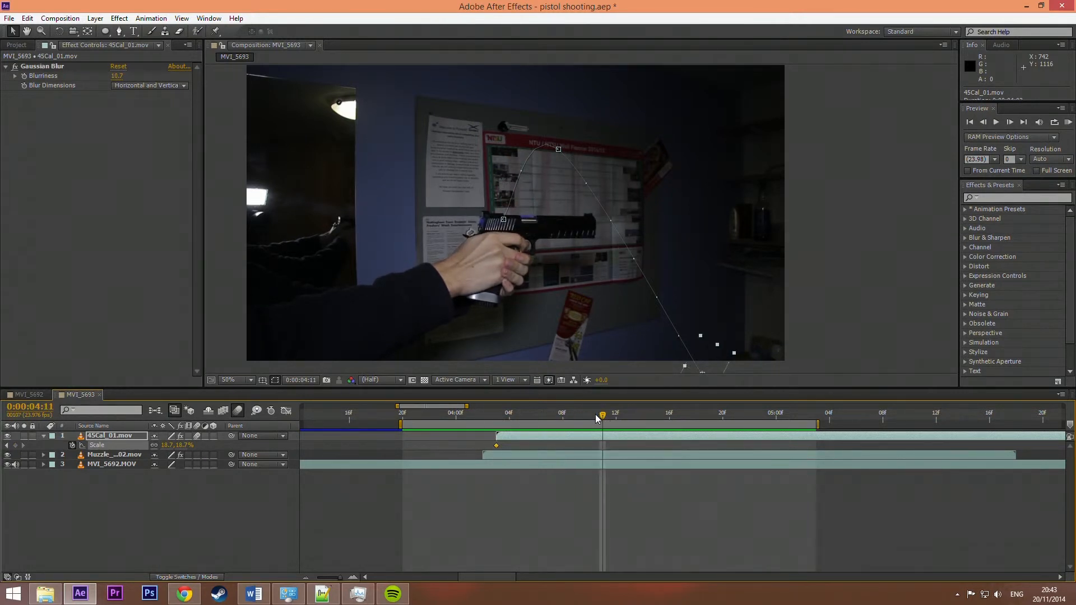
{"action": "key", "text": "Page_Down"}
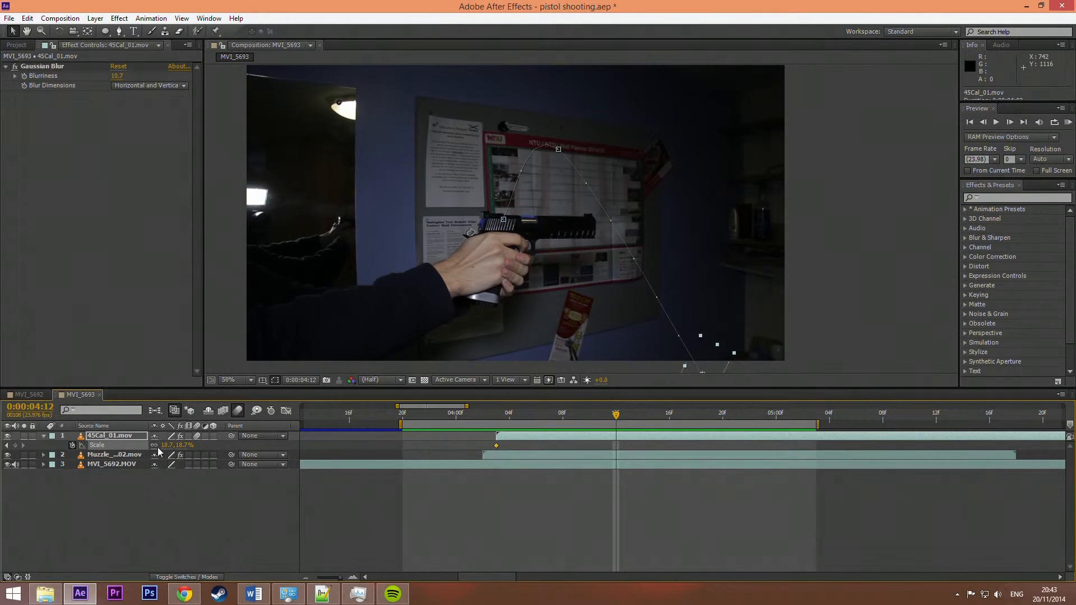
{"action": "left_click", "coordinate": [166, 445]}
{"action": "type", "text": "30"}
{"action": "key", "text": "Return"}
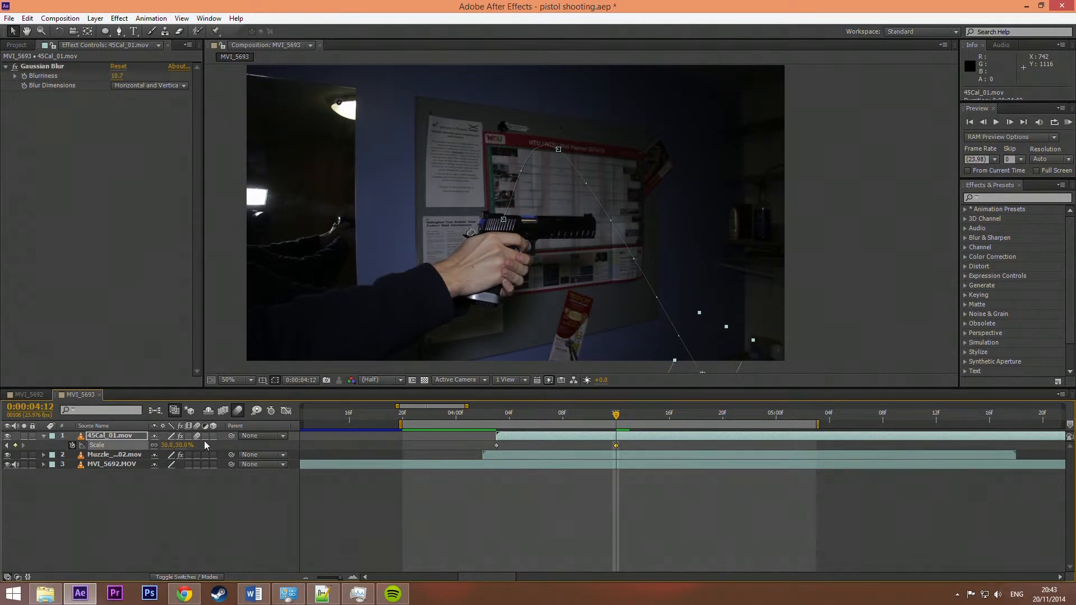
{"action": "left_click_drag", "start_coordinate": [602, 415], "coordinate": [499, 429]}
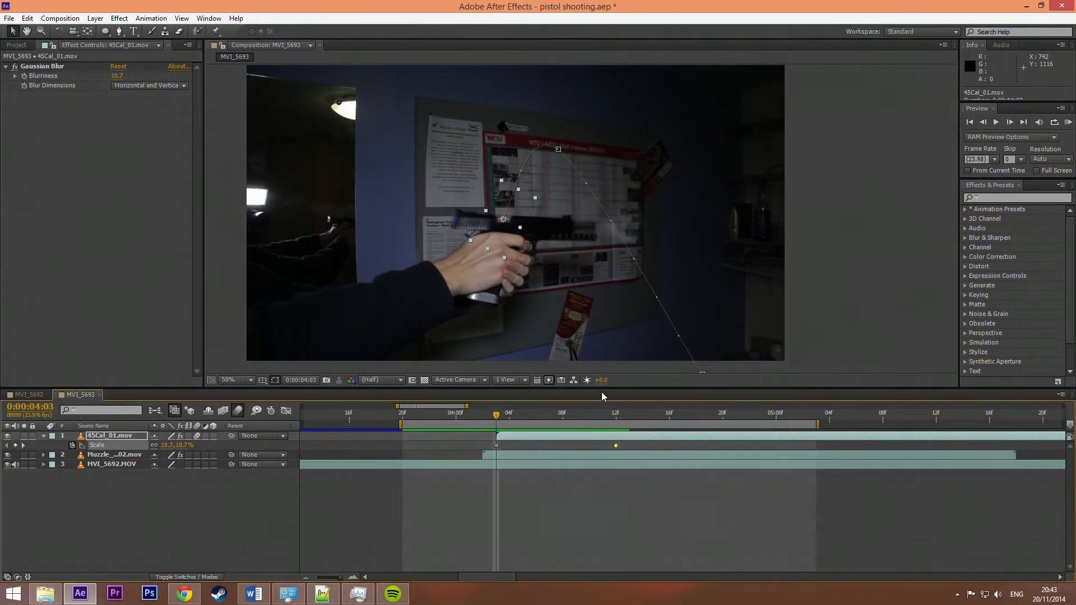
{"action": "left_click", "coordinate": [1068, 123]}
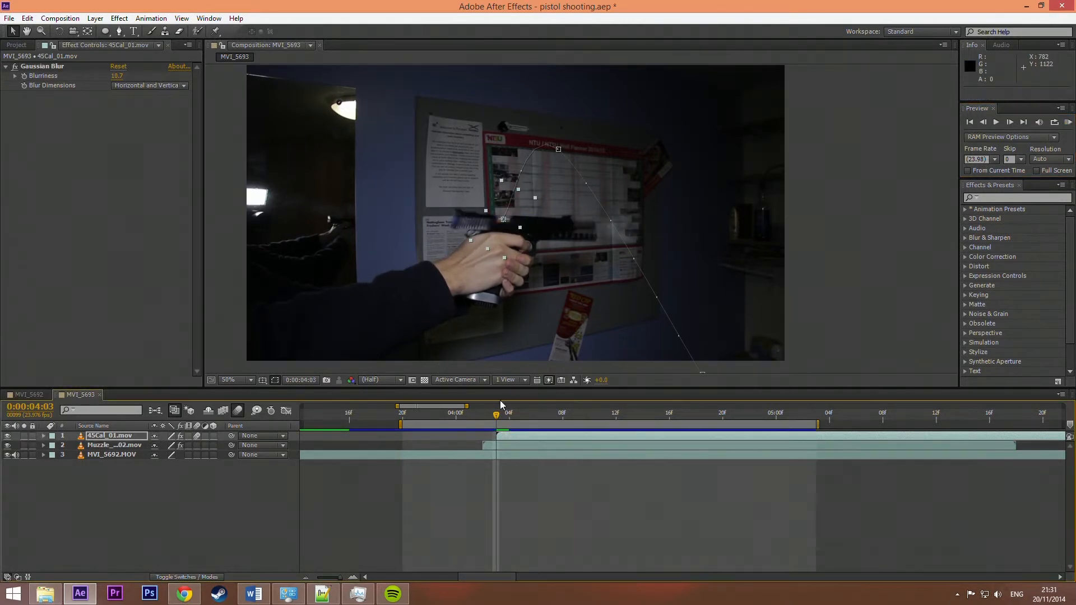
Compare the muzzle flash frame at 0:00:04:02 in composition MVI_5692 with and without its first adjustment layer
{"action": "left_click_drag", "start_coordinate": [495, 416], "coordinate": [486, 416]}
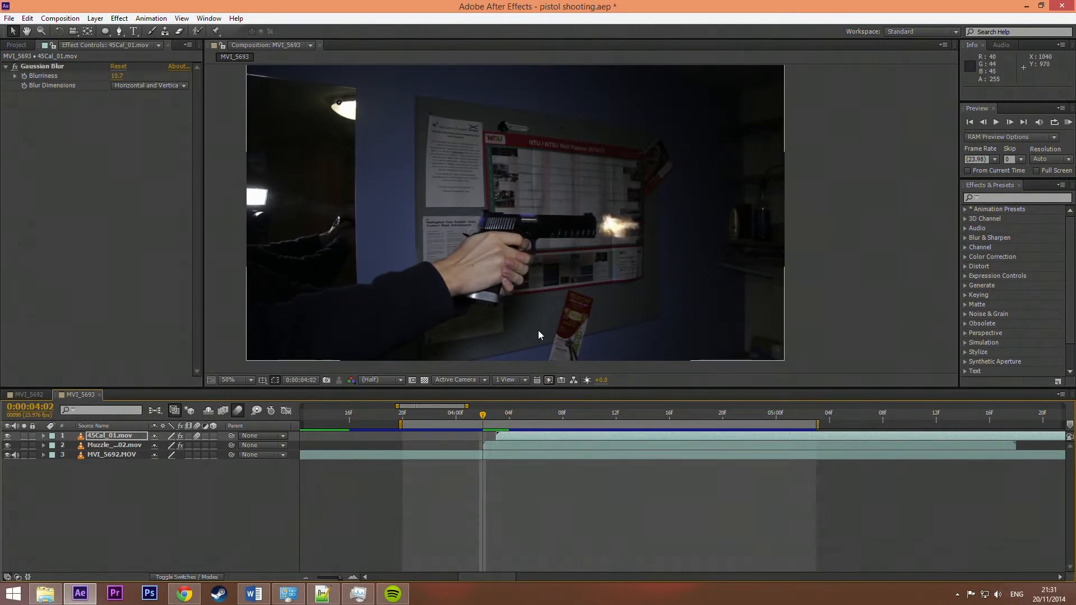
{"action": "mouse_move", "coordinate": [482, 416]}
{"action": "left_mouse_down"}
{"action": "mouse_move", "coordinate": [468, 421]}
{"action": "mouse_move", "coordinate": [482, 423]}
{"action": "left_mouse_up"}
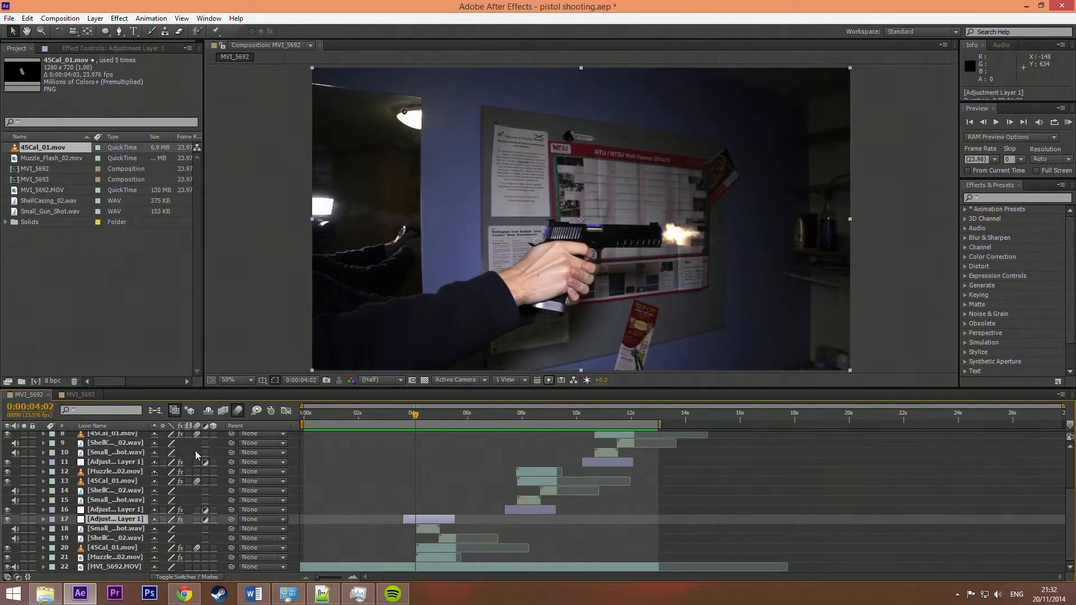
{"action": "left_click", "coordinate": [8, 520]}
{"action": "left_click", "coordinate": [9, 520]}
{"action": "left_click", "coordinate": [8, 520]}
{"action": "left_click", "coordinate": [9, 519]}
Examine the Exposure and Brightness & Contrast settings of adjustment layer 17 in composition MVI_5692
{"action": "left_click", "coordinate": [43, 520]}
{"action": "left_click", "coordinate": [53, 529]}
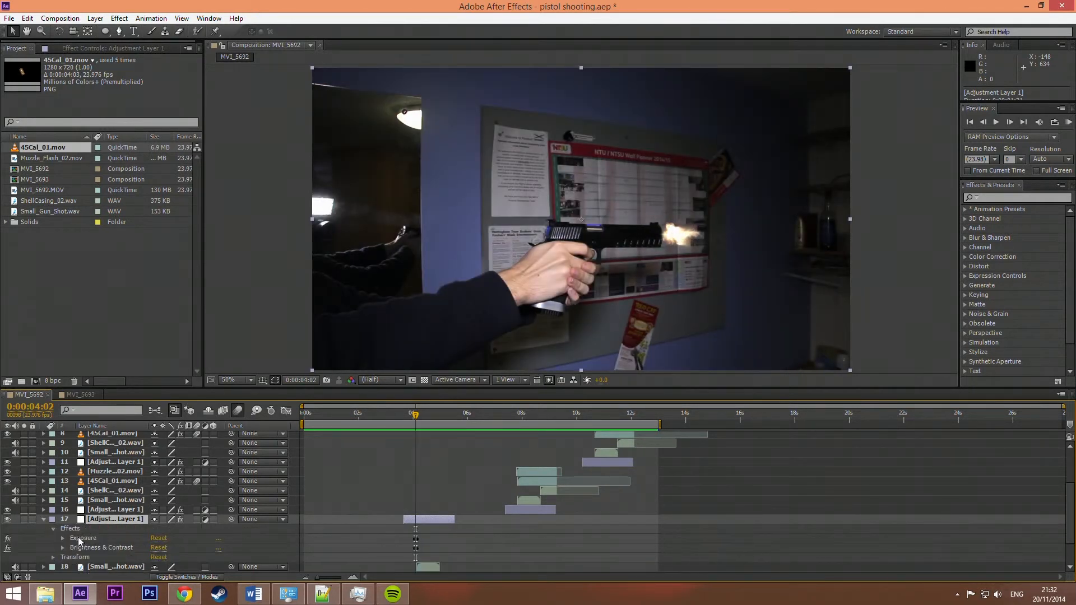
{"action": "left_click", "coordinate": [85, 539]}
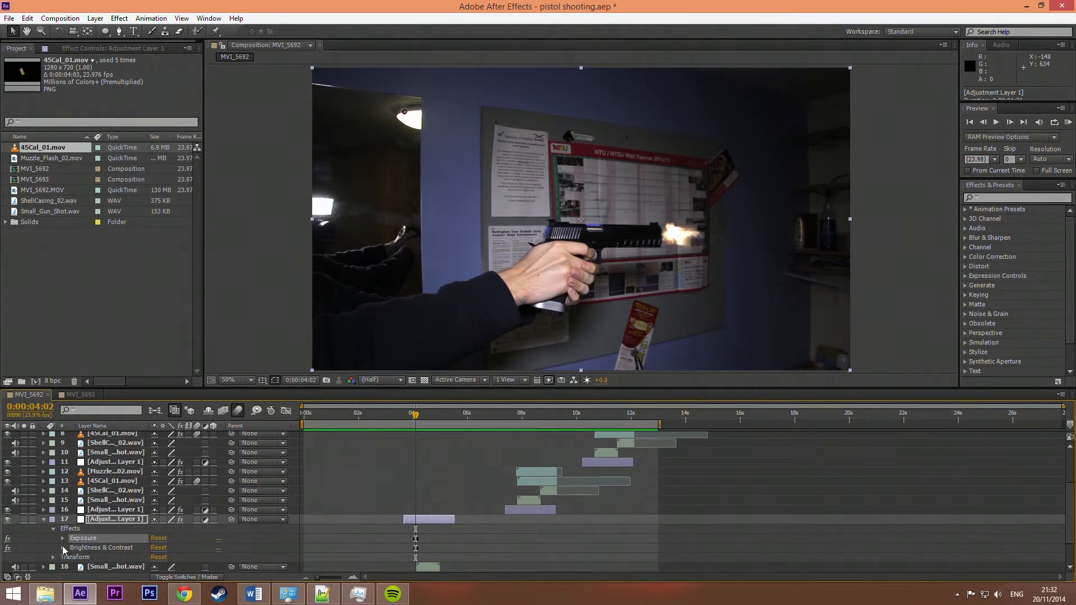
{"action": "left_click", "coordinate": [62, 548]}
{"action": "left_click", "coordinate": [63, 539]}
{"action": "scroll", "coordinate": [107, 538], "scroll_direction": "down", "scroll_amount": 5}
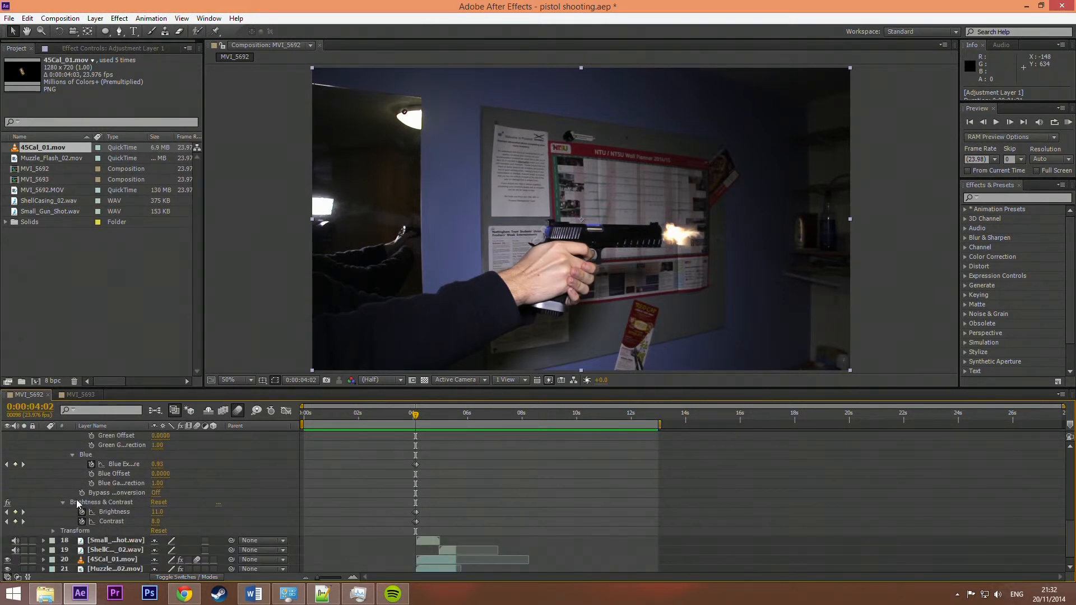
{"action": "scroll", "coordinate": [64, 505], "scroll_direction": "up", "scroll_amount": 5}
{"action": "left_click", "coordinate": [72, 500]}
{"action": "left_click", "coordinate": [72, 490]}
{"action": "left_click", "coordinate": [63, 472]}
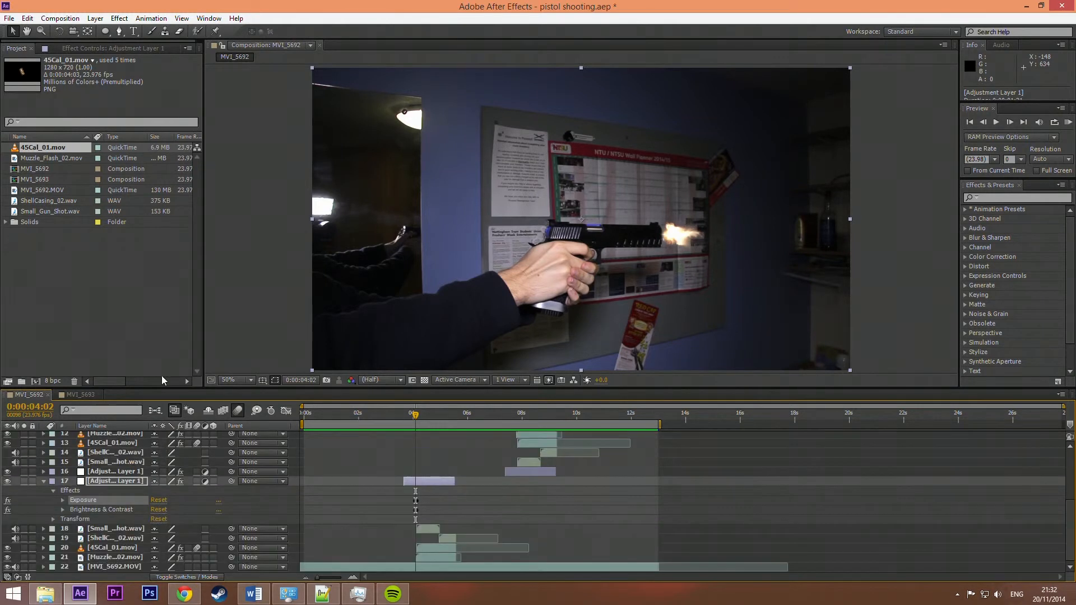
Add a new adjustment layer above all other layers in composition MVI_5693
{"action": "left_click", "coordinate": [80, 394]}
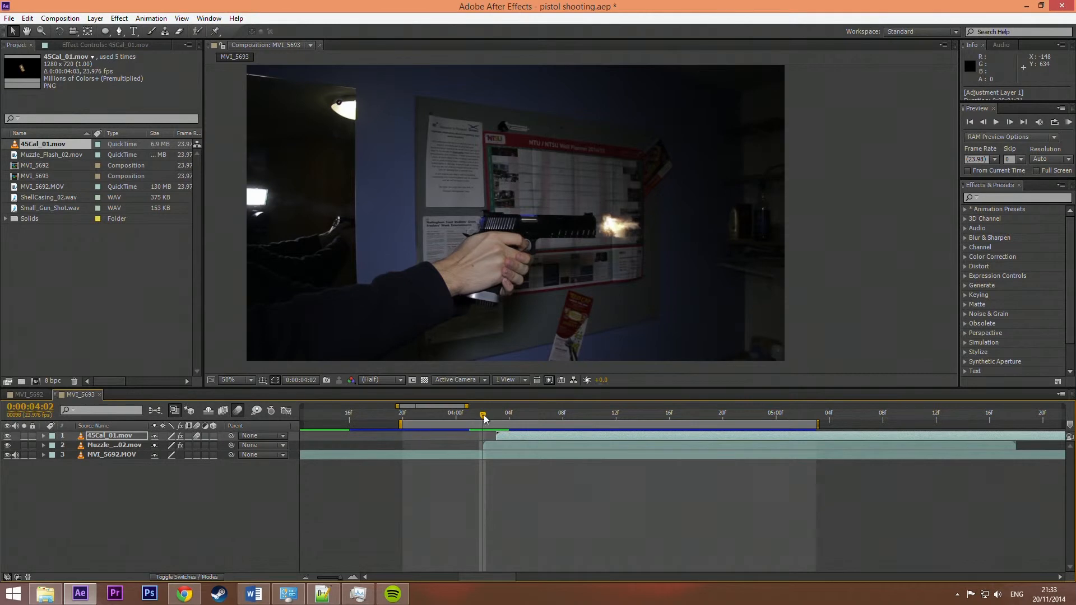
{"action": "left_click", "coordinate": [95, 18]}
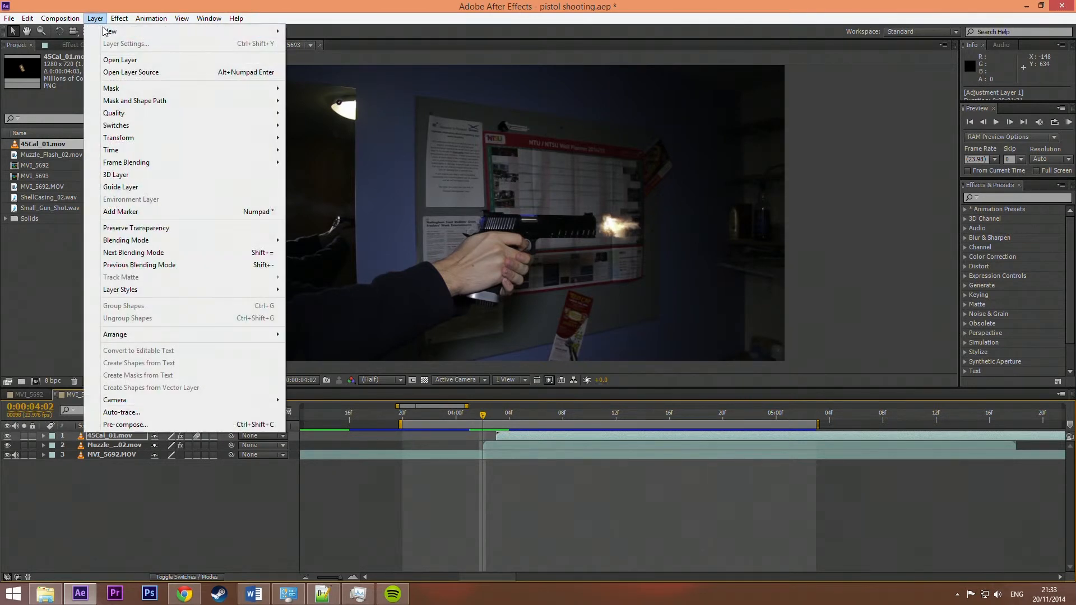
{"action": "mouse_move", "coordinate": [219, 32]}
{"action": "left_click", "coordinate": [337, 105]}
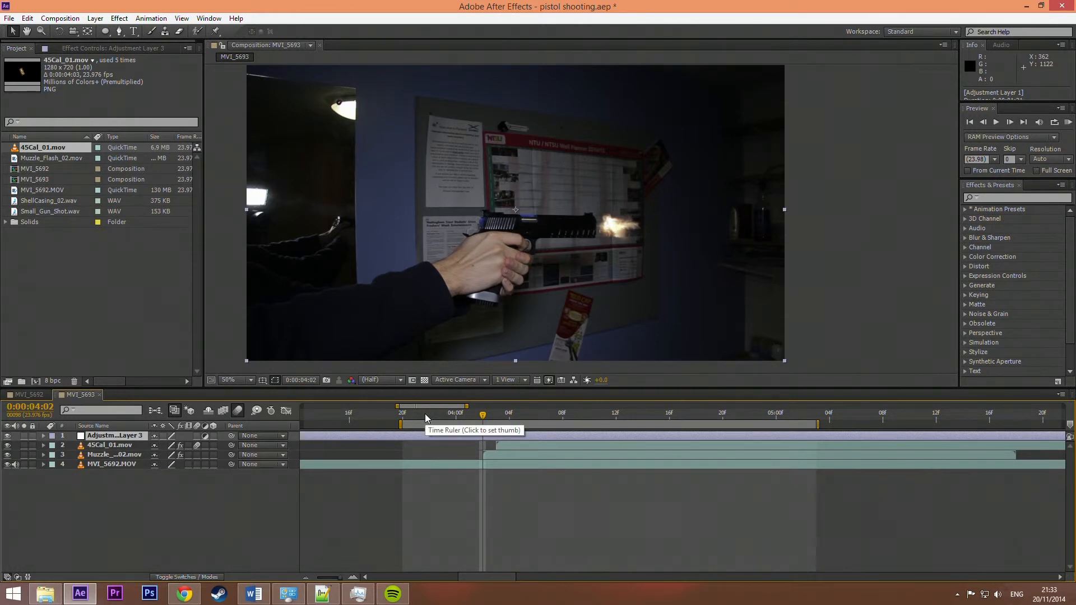
Trim the adjustment layer to run from 0:00:03:19 to 0:00:04:14 by splitting it and deleting the outer pieces
{"action": "left_click", "coordinate": [389, 417]}
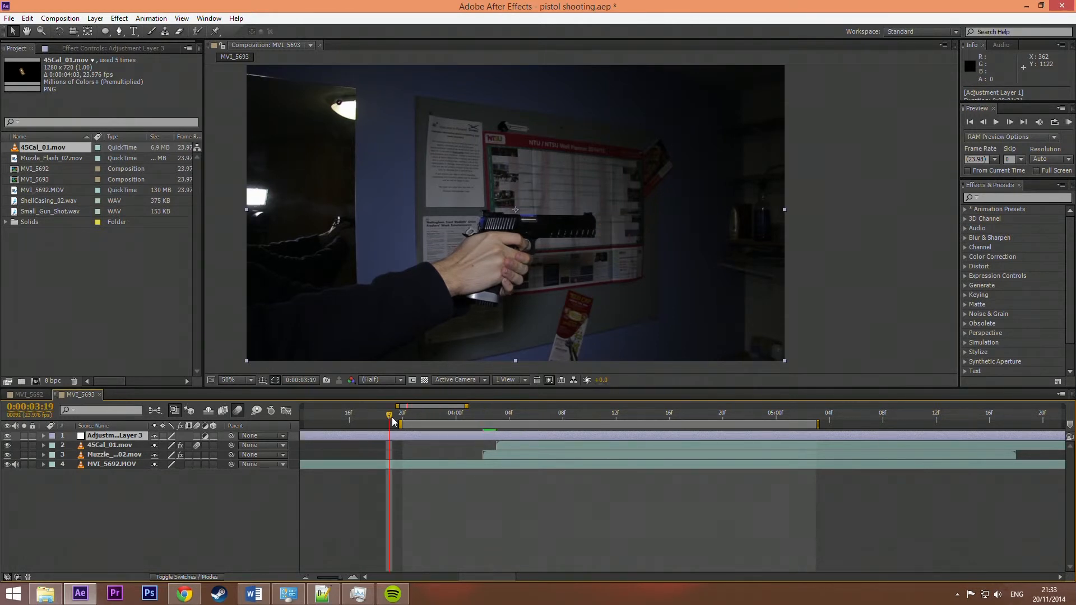
{"action": "key", "text": "ctrl+shift+d"}
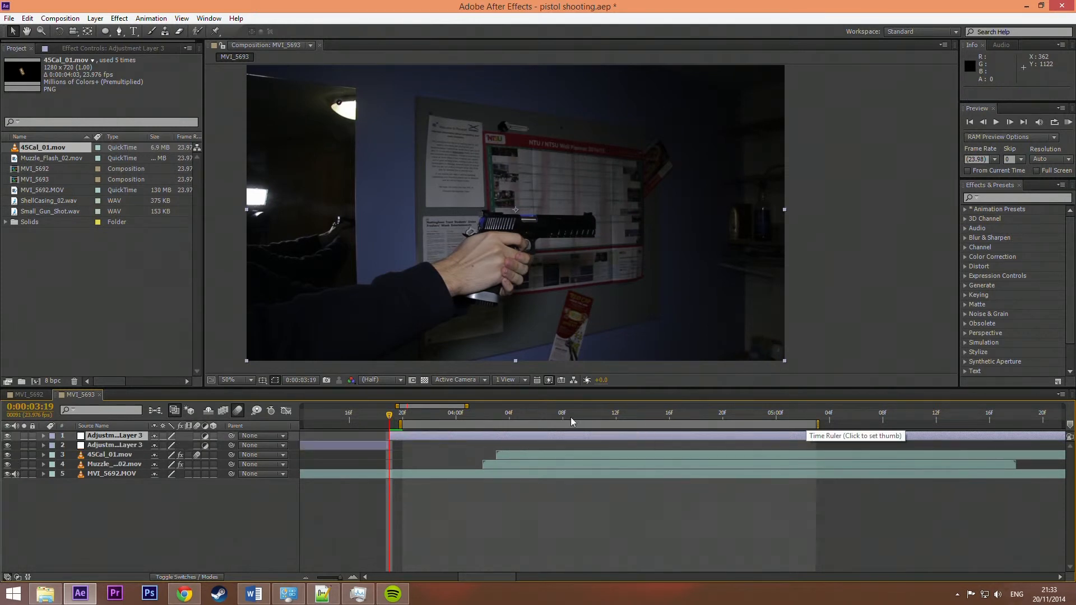
{"action": "left_click", "coordinate": [643, 416]}
{"action": "key", "text": "ctrl+shift+d"}
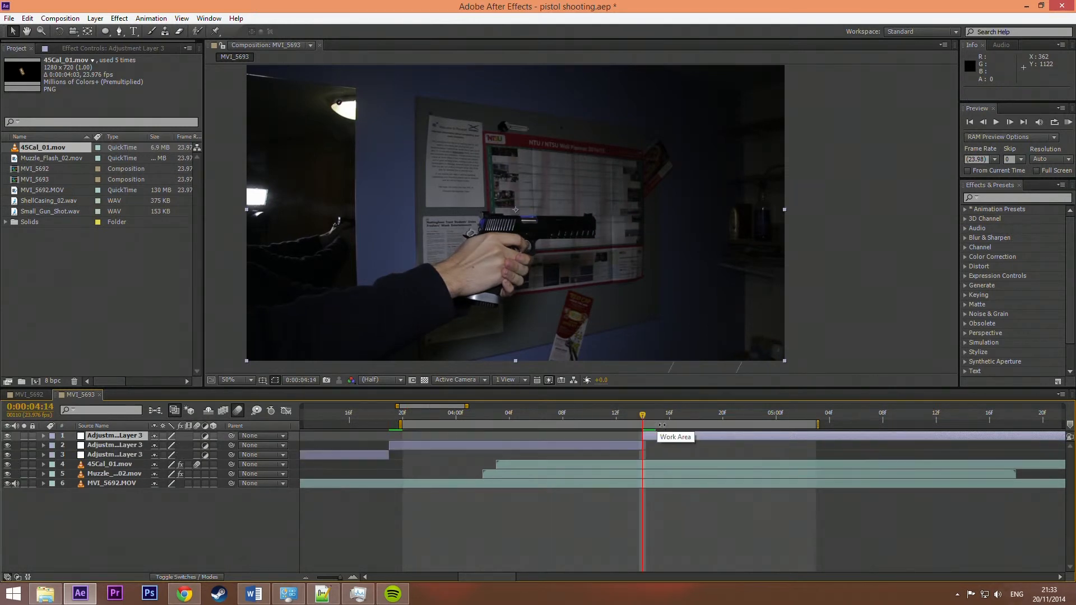
{"action": "key", "text": "Delete"}
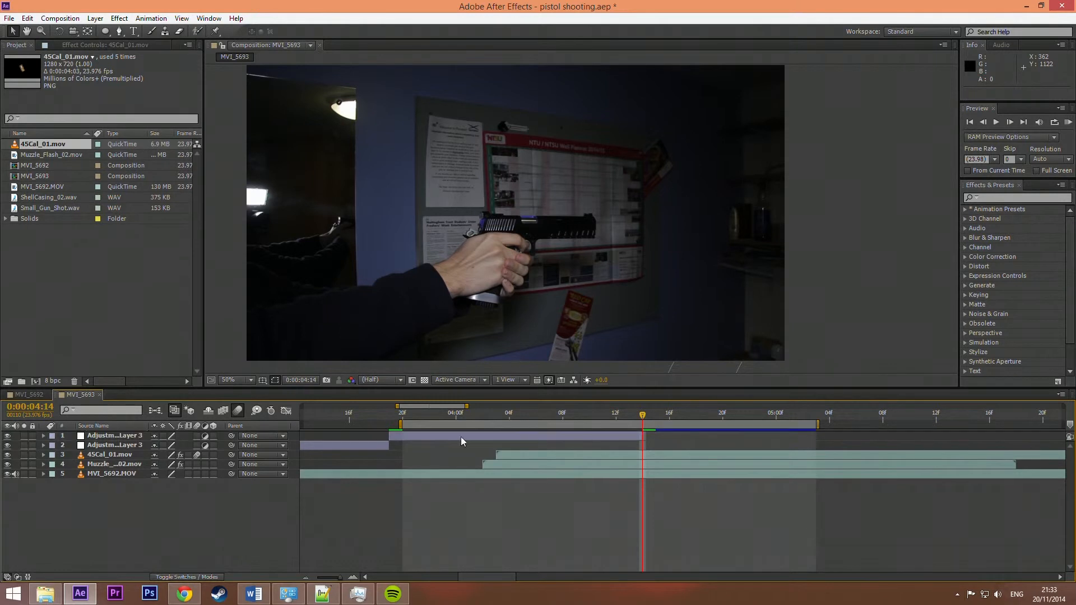
{"action": "left_click", "coordinate": [345, 445]}
{"action": "key", "text": "Delete"}
Apply the Exposure and Brightness & Contrast color correction effects to the adjustment layer
{"action": "left_click_drag", "start_coordinate": [404, 414], "coordinate": [469, 416]}
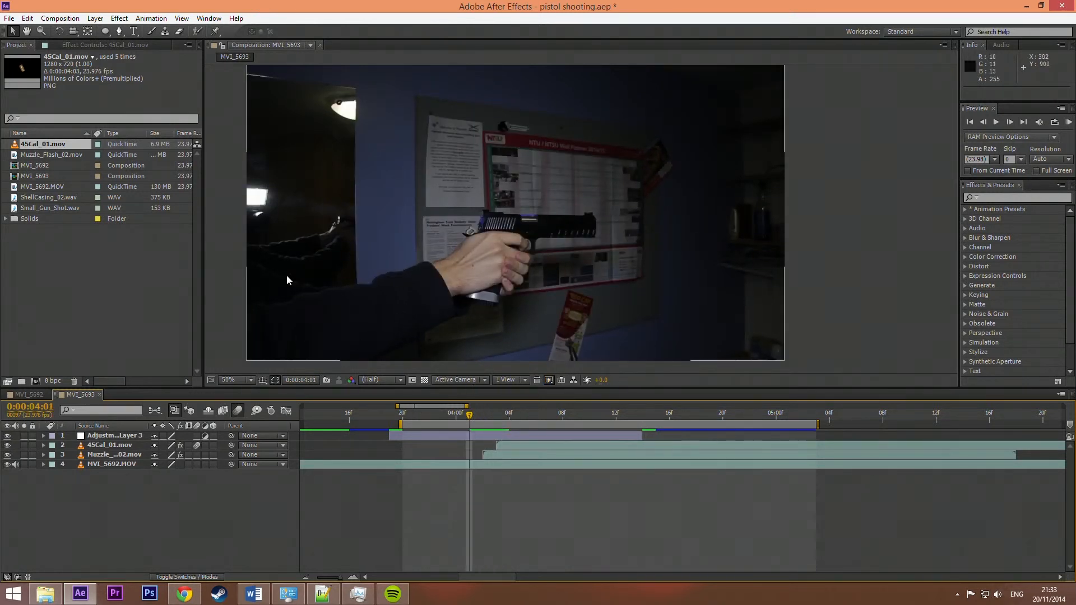
{"action": "left_click", "coordinate": [104, 21]}
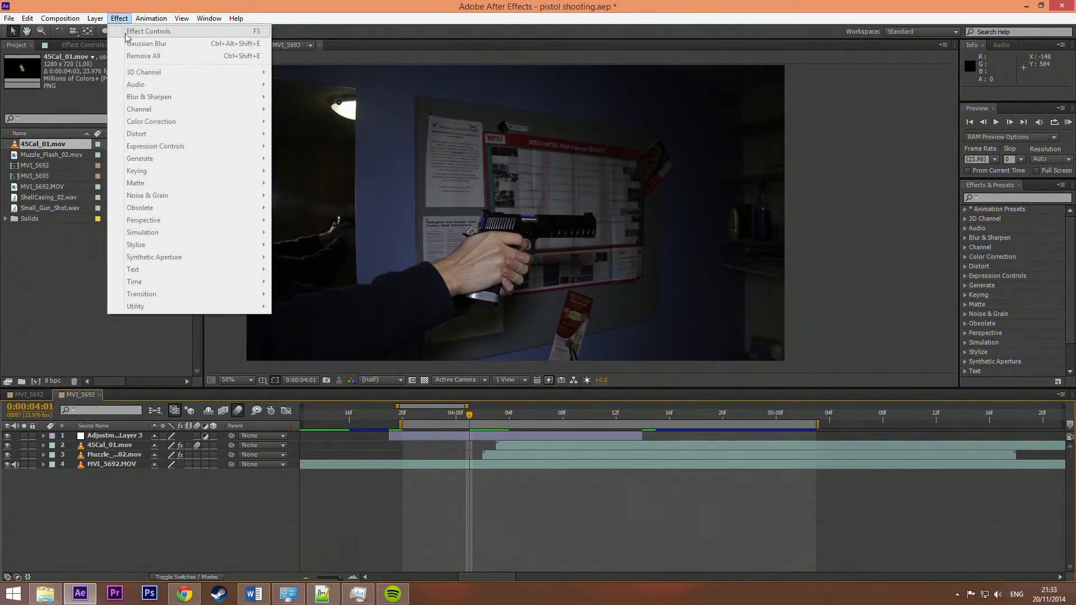
{"action": "left_click", "coordinate": [441, 437]}
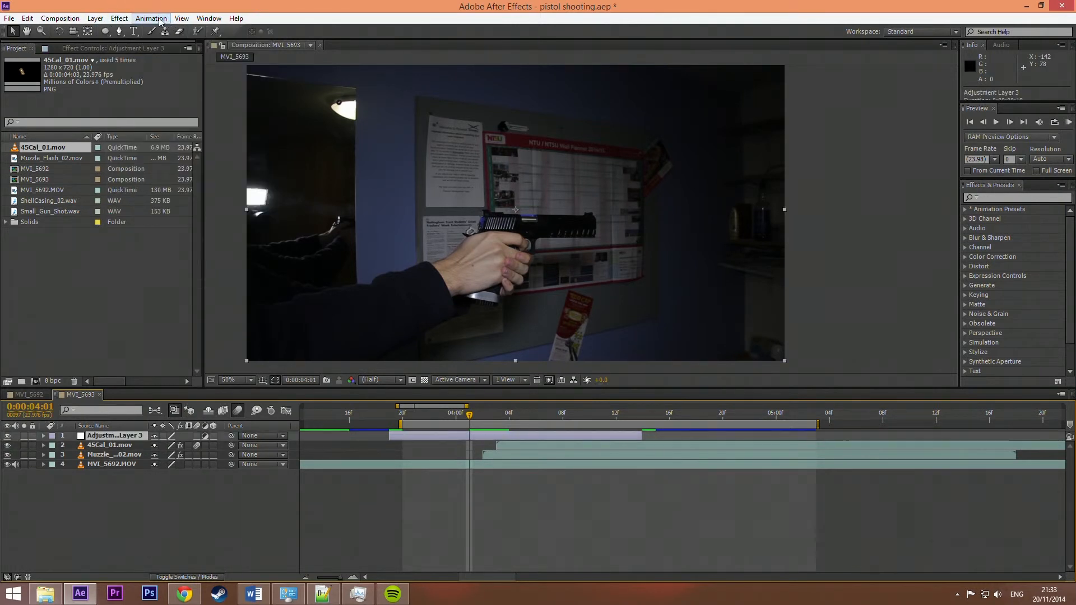
{"action": "left_click", "coordinate": [119, 18]}
{"action": "mouse_move", "coordinate": [156, 79]}
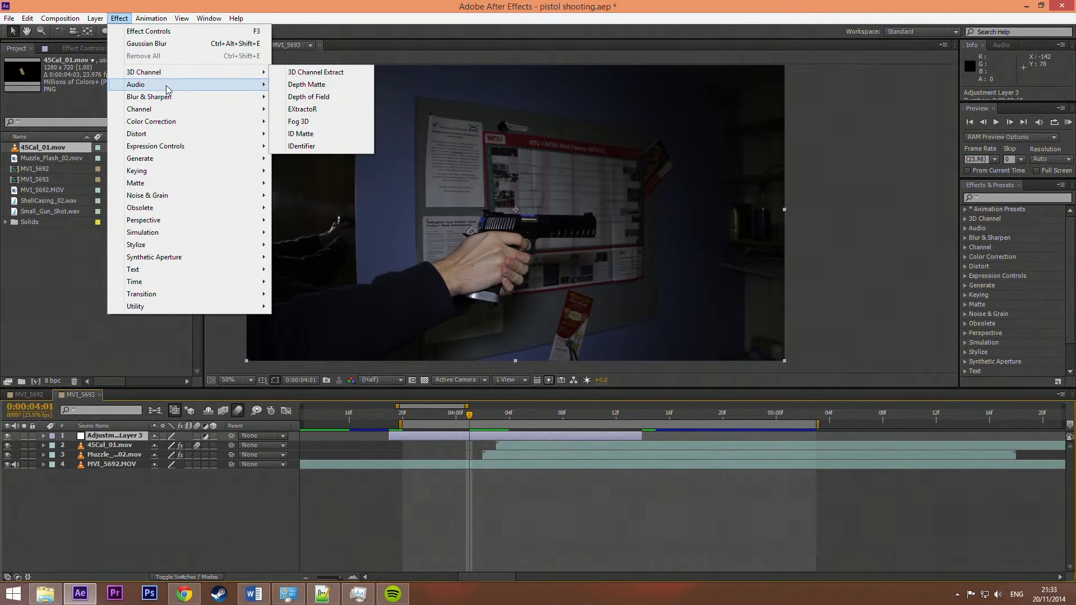
{"action": "mouse_move", "coordinate": [191, 123]}
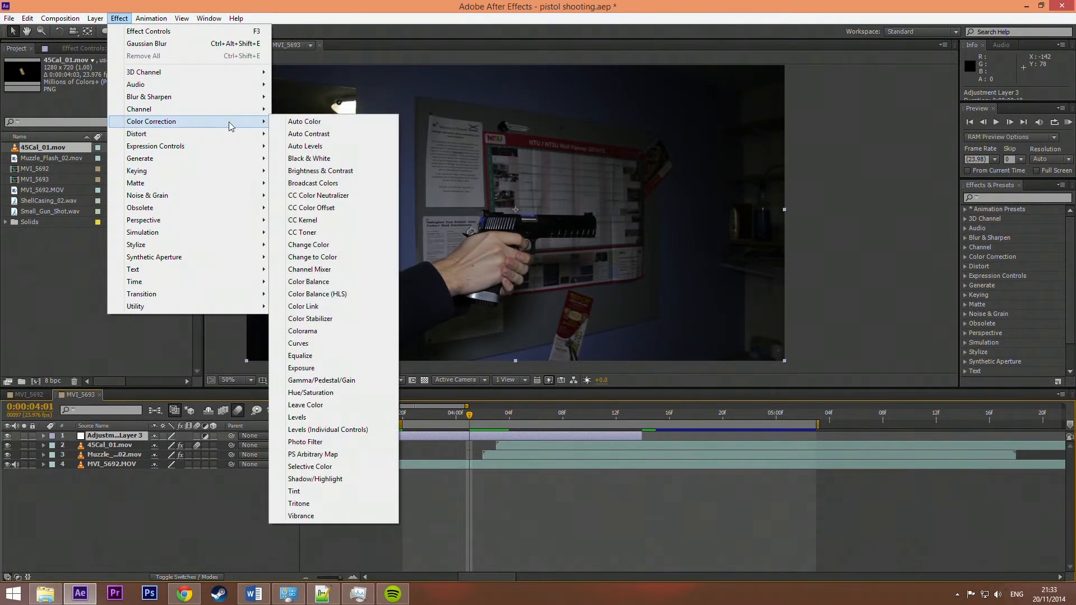
{"action": "left_click", "coordinate": [316, 369]}
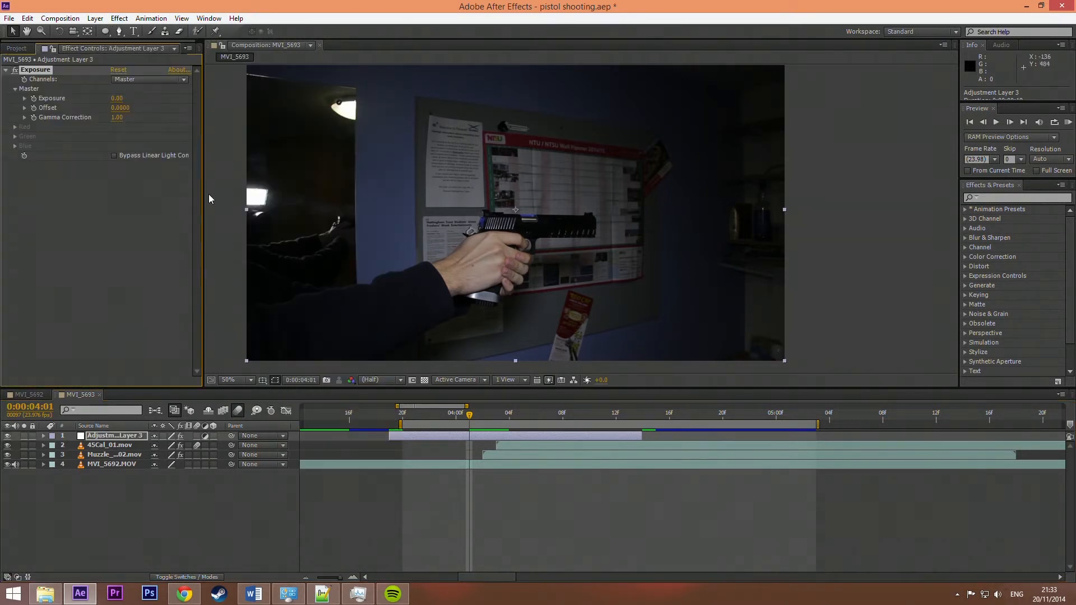
{"action": "left_click", "coordinate": [119, 18]}
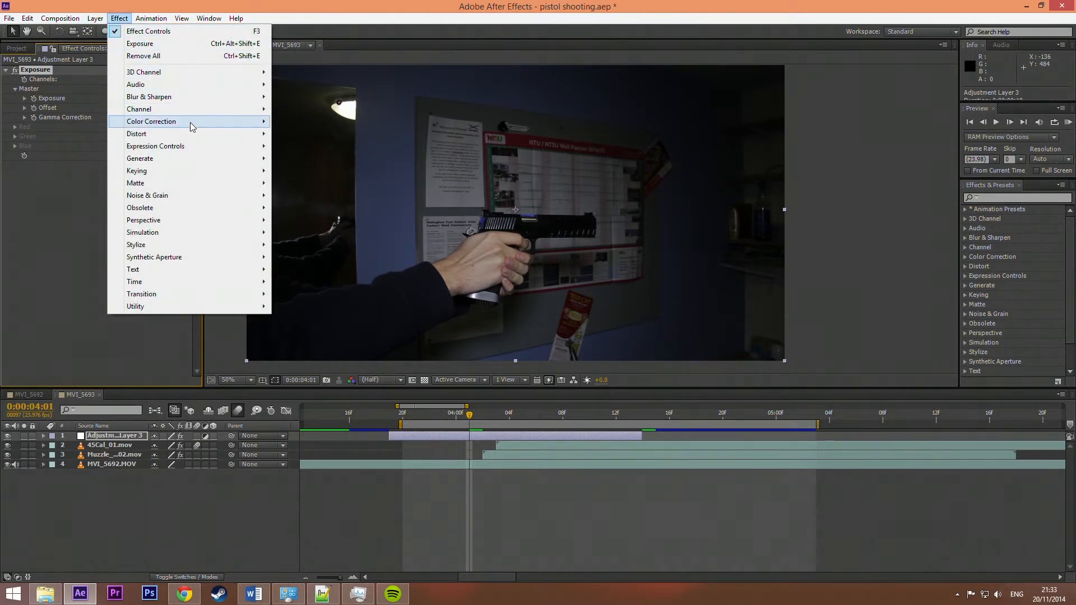
{"action": "mouse_move", "coordinate": [192, 121]}
{"action": "left_click", "coordinate": [355, 174]}
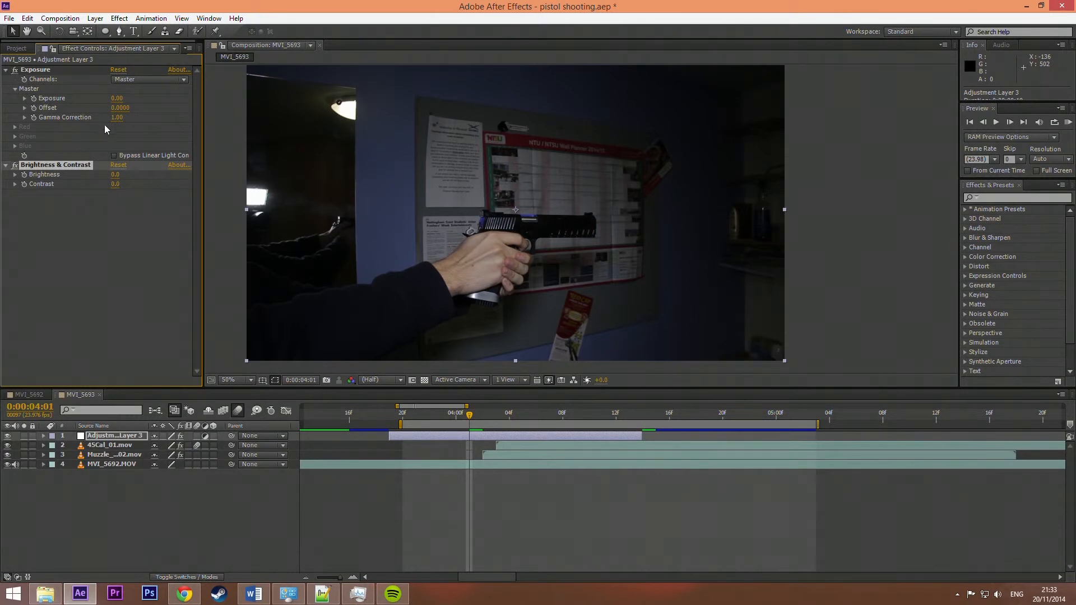
Switch the adjustment layer's Exposure effect to Individual Channels and go to the muzzle flash frame at 0:00:04:02
{"action": "left_click", "coordinate": [123, 79]}
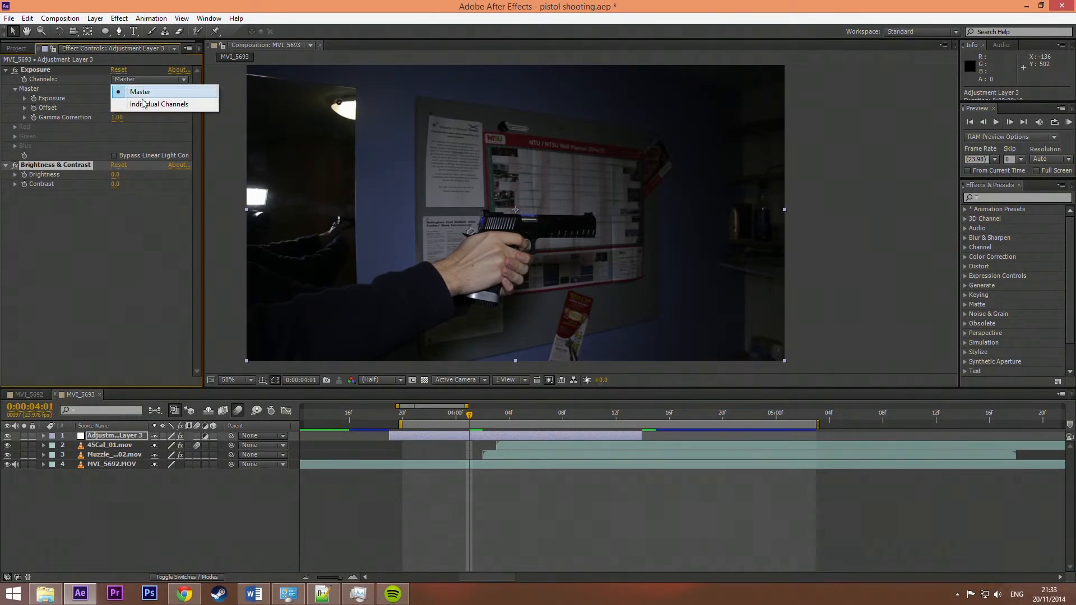
{"action": "left_click", "coordinate": [130, 103]}
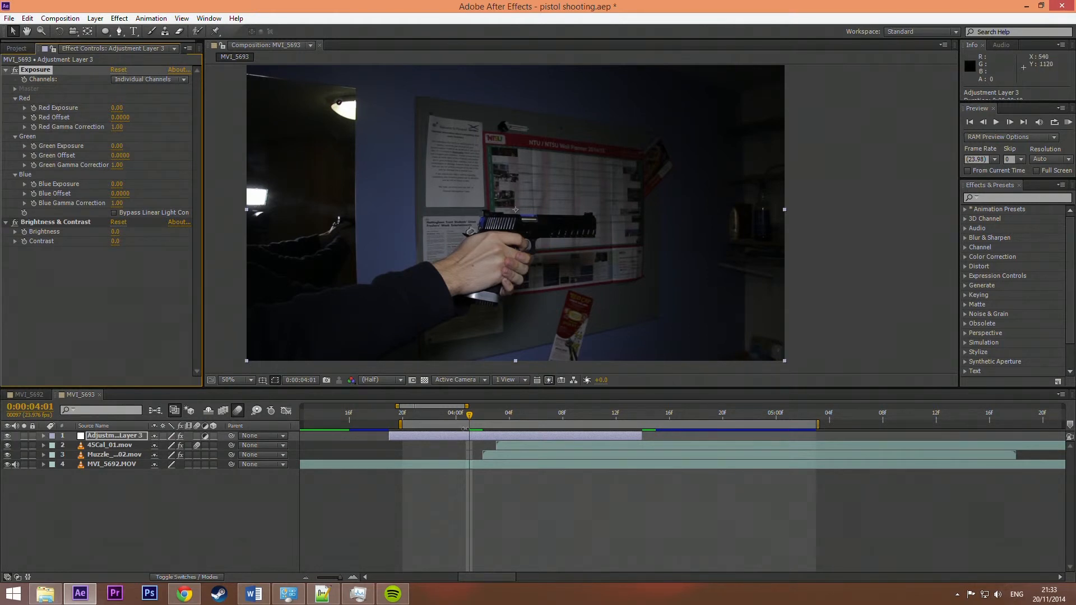
{"action": "left_click_drag", "start_coordinate": [471, 418], "coordinate": [483, 417]}
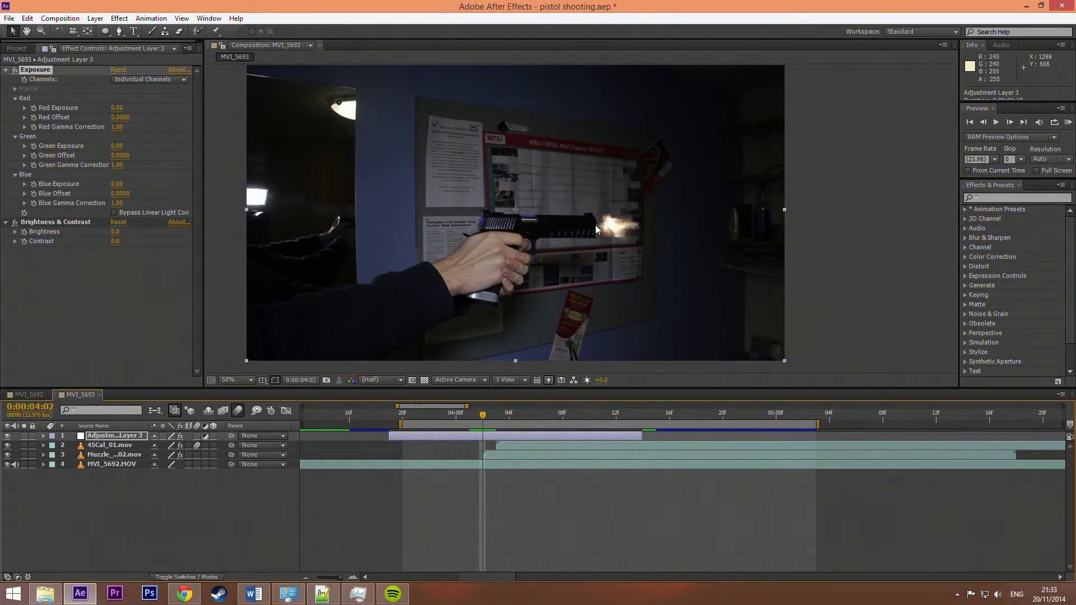
Set the Exposure effect's Red Exposure to 1.23 and both Green Exposure and Blue Exposure to 0.90
{"action": "left_click", "coordinate": [115, 109]}
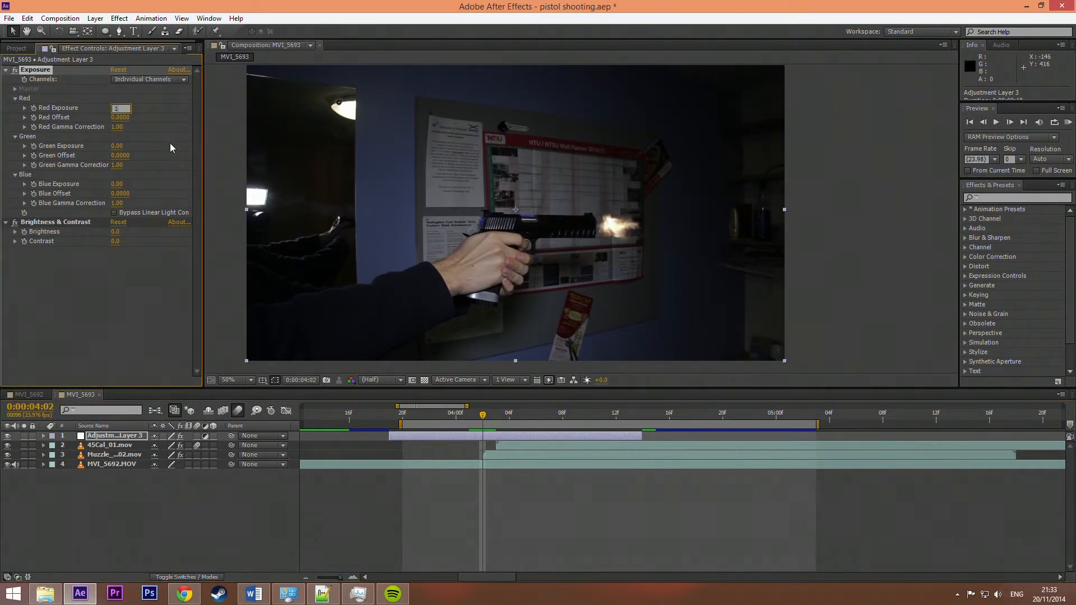
{"action": "key", "text": "Return"}
{"action": "left_click", "coordinate": [121, 146]}
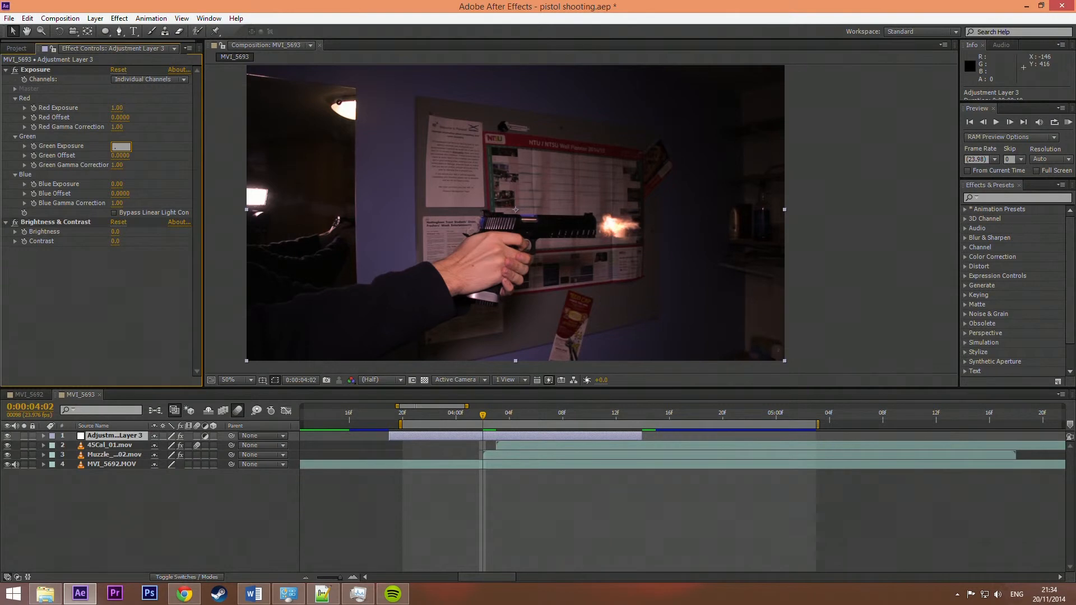
{"action": "type", "text": ".9"}
{"action": "key", "text": "Return"}
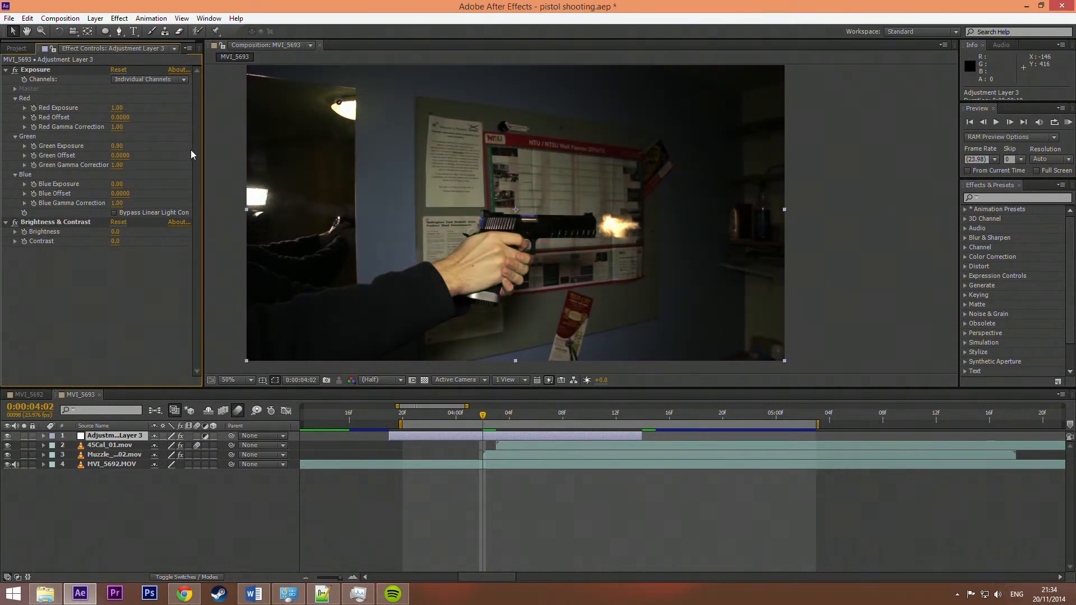
{"action": "left_click", "coordinate": [121, 183]}
{"action": "key", "text": "Return"}
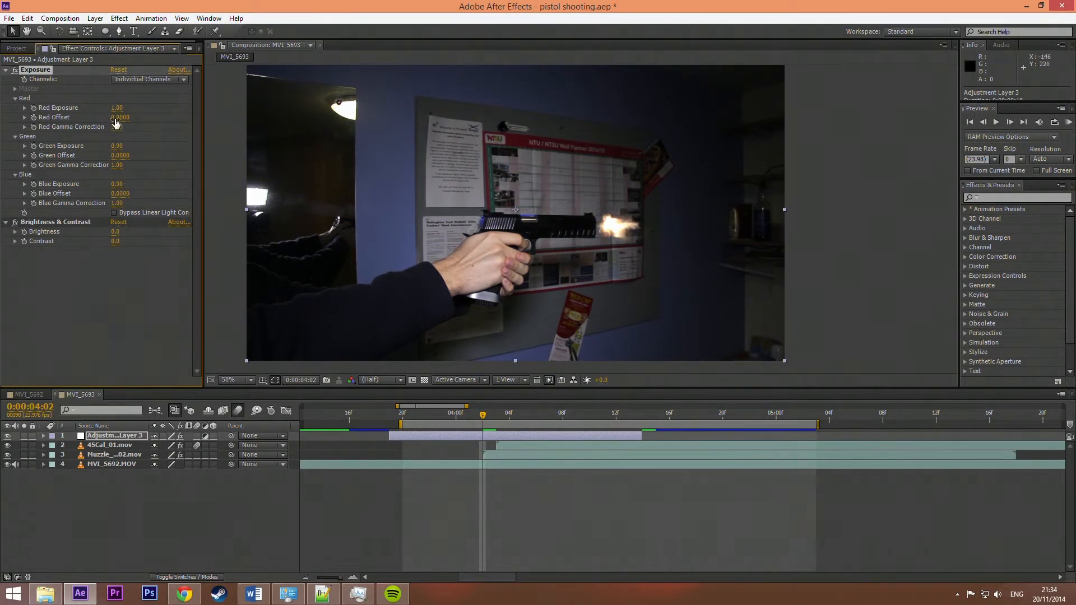
{"action": "left_click_drag", "start_coordinate": [120, 107], "coordinate": [130, 108]}
Collapse the Exposure effect and set Brightness to 8 and Contrast to 11 on the adjustment layer
{"action": "left_click", "coordinate": [16, 84]}
{"action": "left_click", "coordinate": [6, 70]}
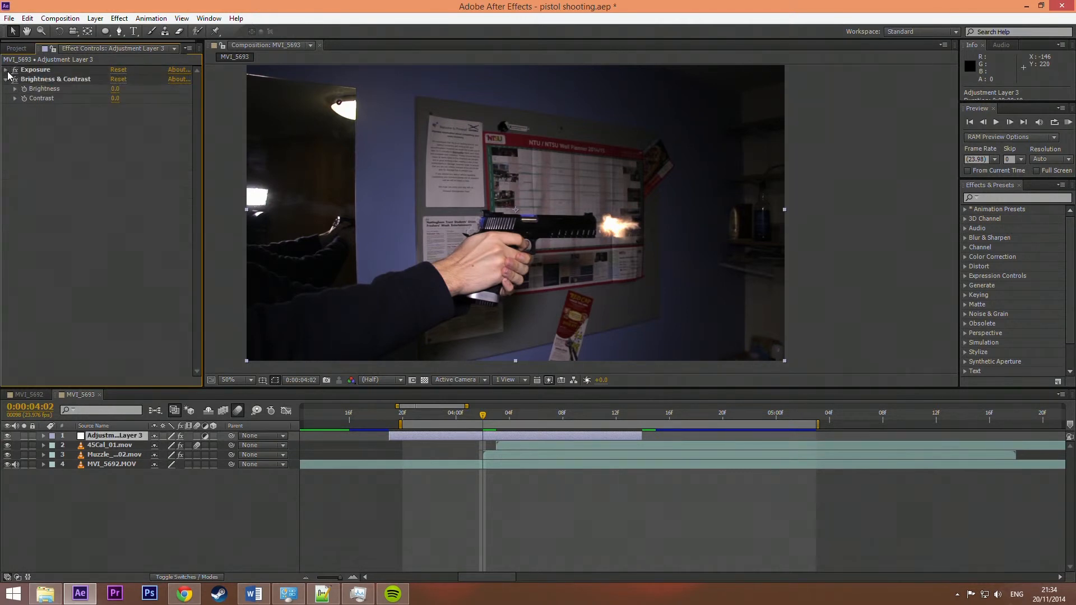
{"action": "left_click", "coordinate": [116, 90]}
{"action": "left_click", "coordinate": [152, 104]}
{"action": "left_click_drag", "start_coordinate": [113, 89], "coordinate": [119, 88]}
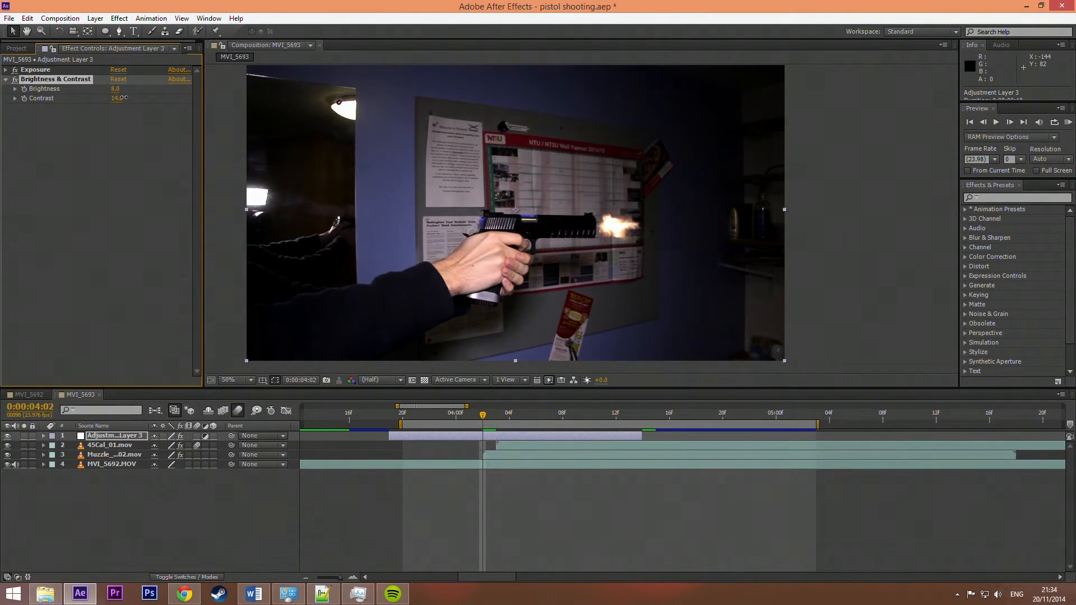
{"action": "mouse_move", "coordinate": [126, 98]}
{"action": "left_mouse_down"}
{"action": "mouse_move", "coordinate": [164, 97]}
{"action": "mouse_move", "coordinate": [127, 100]}
{"action": "left_mouse_up"}
Enable keyframing at 0:00:04:02 for Red, Green and Blue Exposure, Brightness and Contrast on the adjustment layer
{"action": "left_click", "coordinate": [6, 70]}
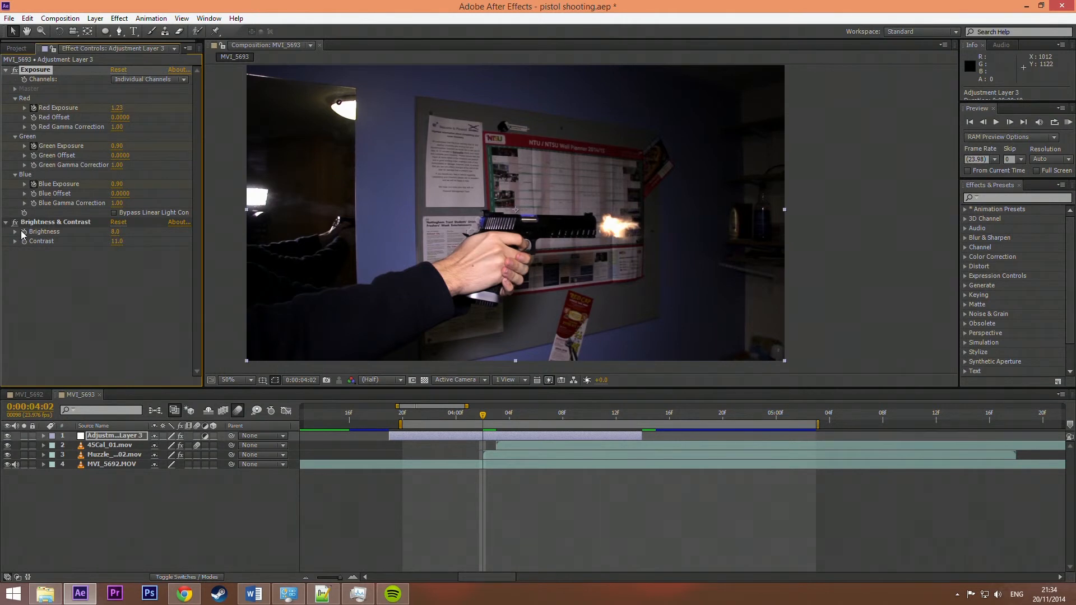
{"action": "left_click", "coordinate": [24, 231]}
{"action": "left_click", "coordinate": [24, 241]}
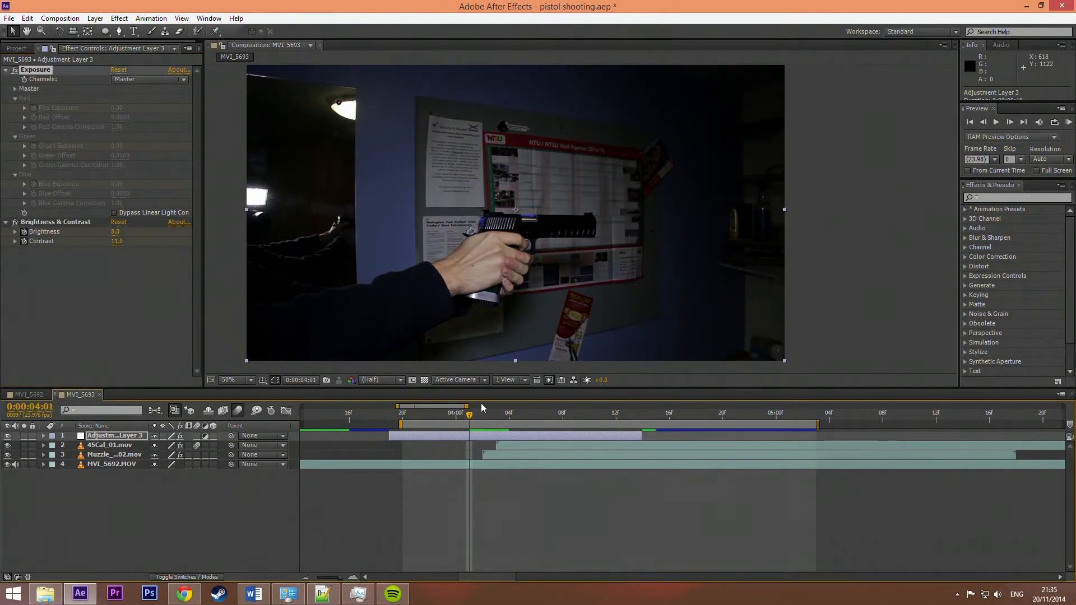
Undo the Exposure reset and set Red, Green and Blue Exposure, Brightness and Contrast to 0 at 0:00:04:01
{"action": "key", "text": "ctrl+z"}
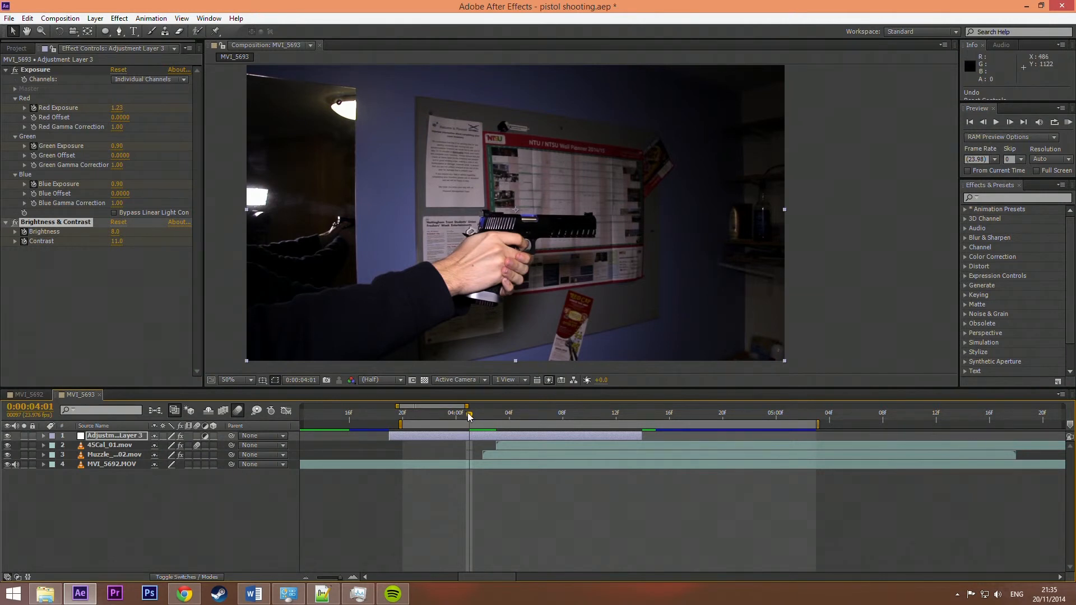
{"action": "left_click", "coordinate": [117, 108]}
{"action": "type", "text": "0"}
{"action": "left_click", "coordinate": [117, 147]}
{"action": "type", "text": "0"}
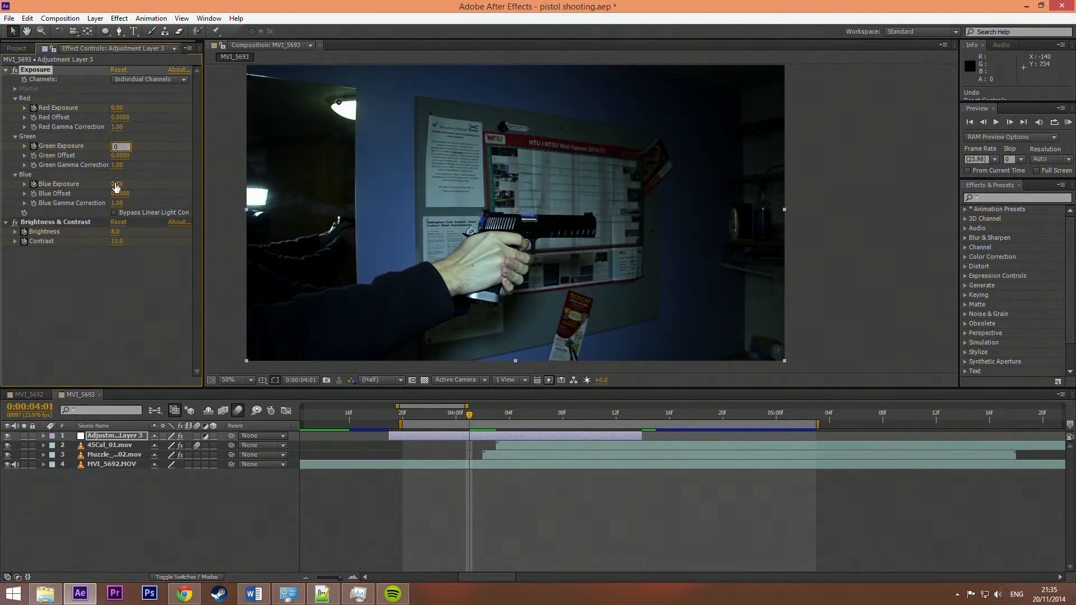
{"action": "key", "text": "Return"}
{"action": "left_click", "coordinate": [126, 274]}
{"action": "left_click", "coordinate": [116, 231]}
{"action": "type", "text": "0"}
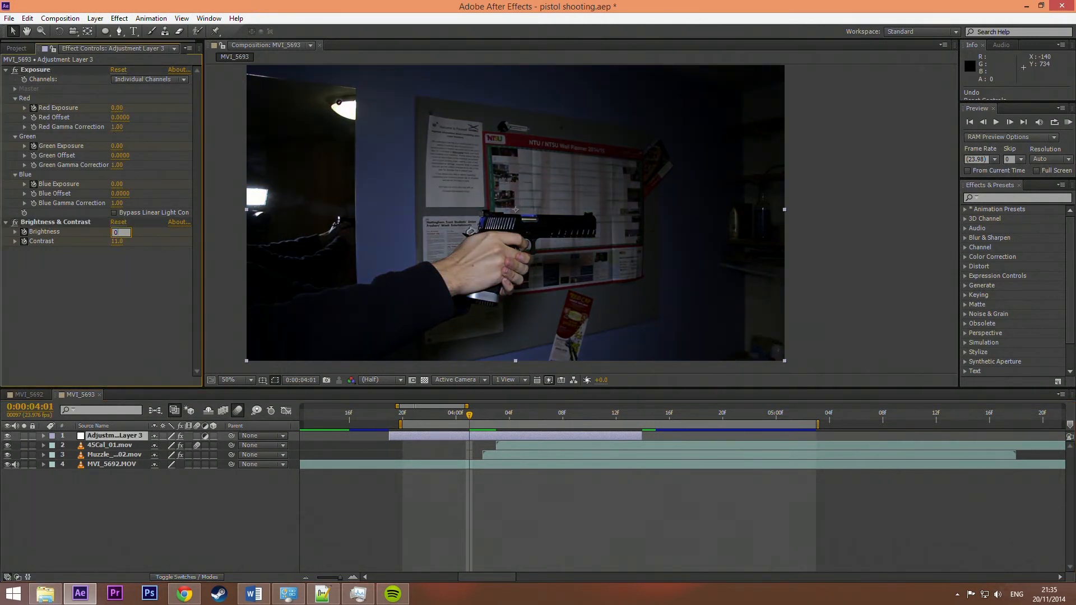
{"action": "key", "text": "Tab"}
{"action": "type", "text": "0"}
Set Red, Green and Blue Exposure and Brightness to 0 at 0:00:04:03, just after the flash
{"action": "left_click_drag", "start_coordinate": [472, 419], "coordinate": [496, 419]}
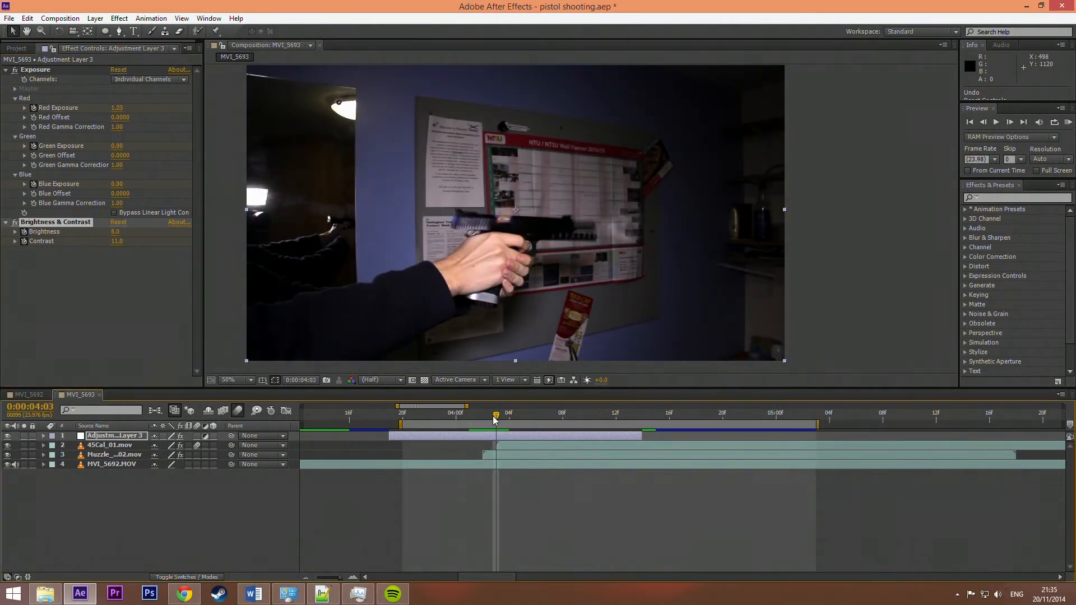
{"action": "left_click", "coordinate": [119, 108]}
{"action": "type", "text": "0"}
{"action": "left_click", "coordinate": [119, 146]}
{"action": "type", "text": "0"}
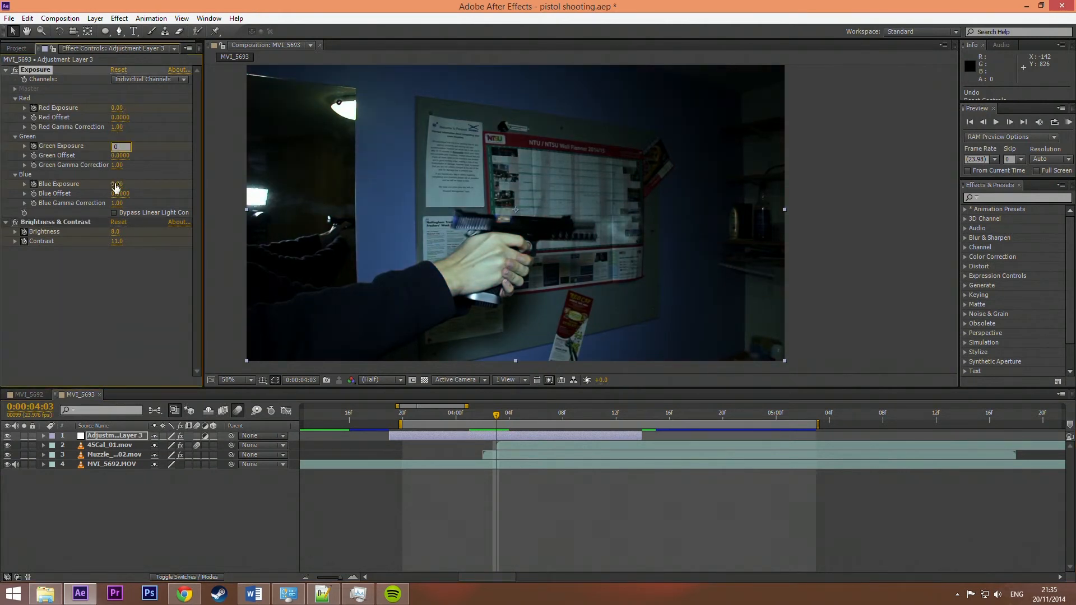
{"action": "left_click", "coordinate": [119, 184]}
{"action": "type", "text": "0"}
{"action": "left_click", "coordinate": [118, 231]}
{"action": "type", "text": "0"}
{"action": "key", "text": "Return"}
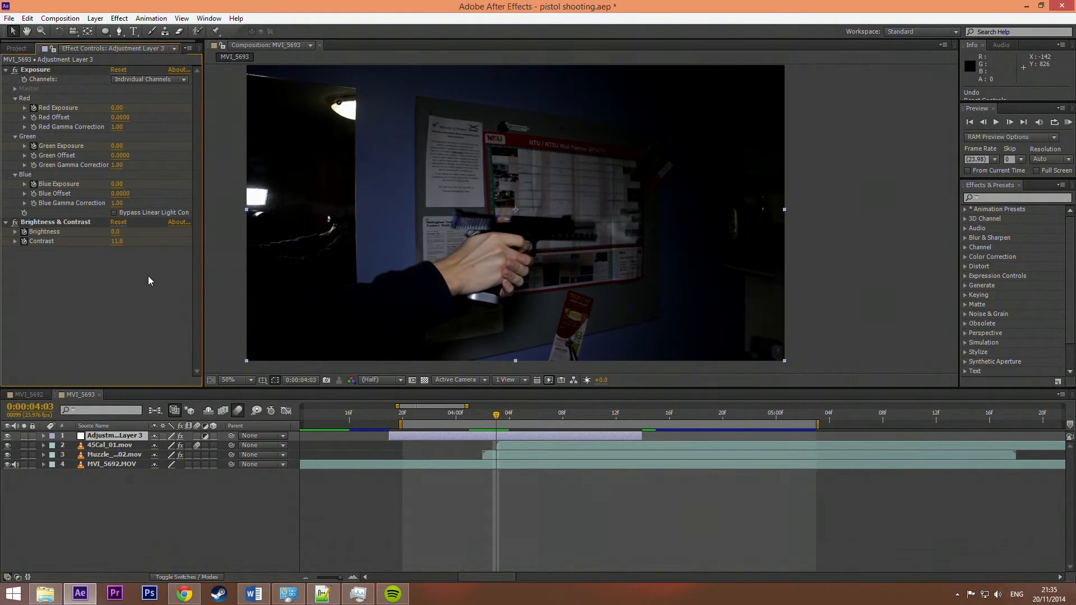
Run a RAM preview of the light flash from 0:00:03:20
{"action": "left_click_drag", "start_coordinate": [498, 417], "coordinate": [402, 417]}
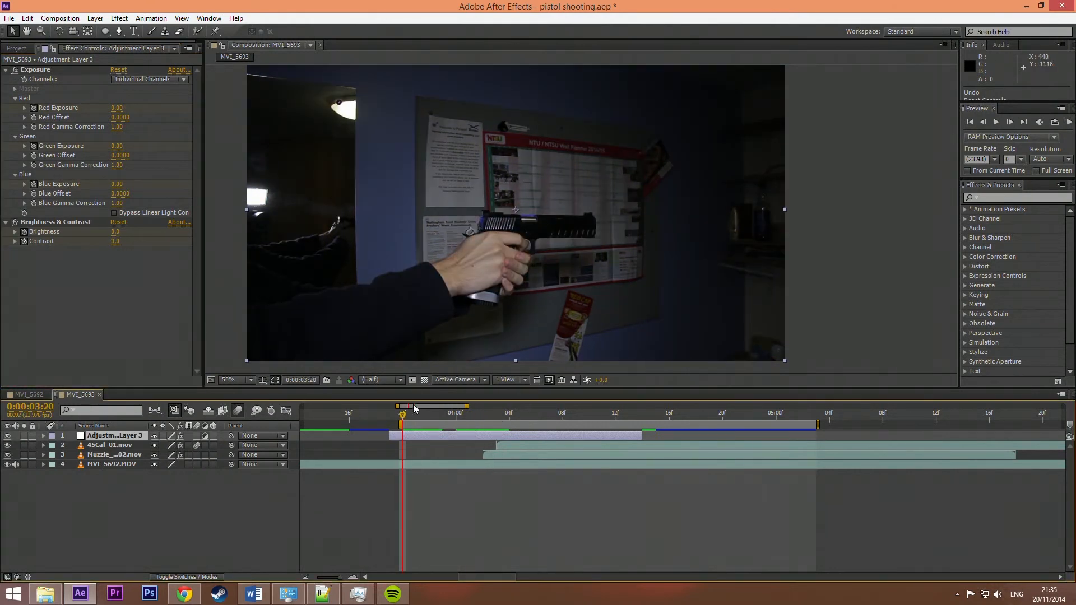
{"action": "left_click", "coordinate": [1067, 125]}
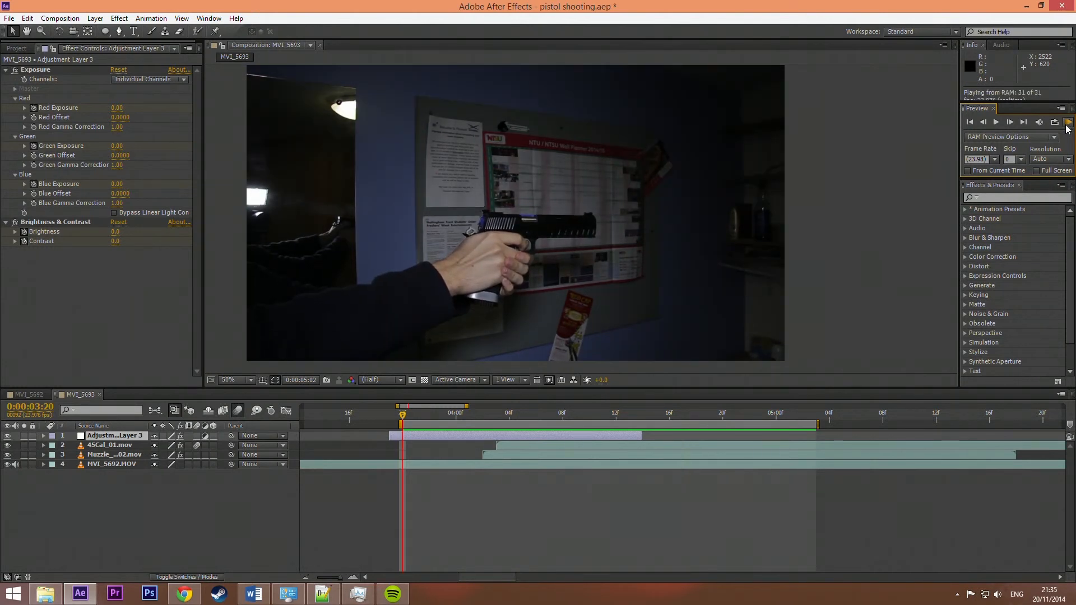
{"action": "left_click", "coordinate": [140, 340]}
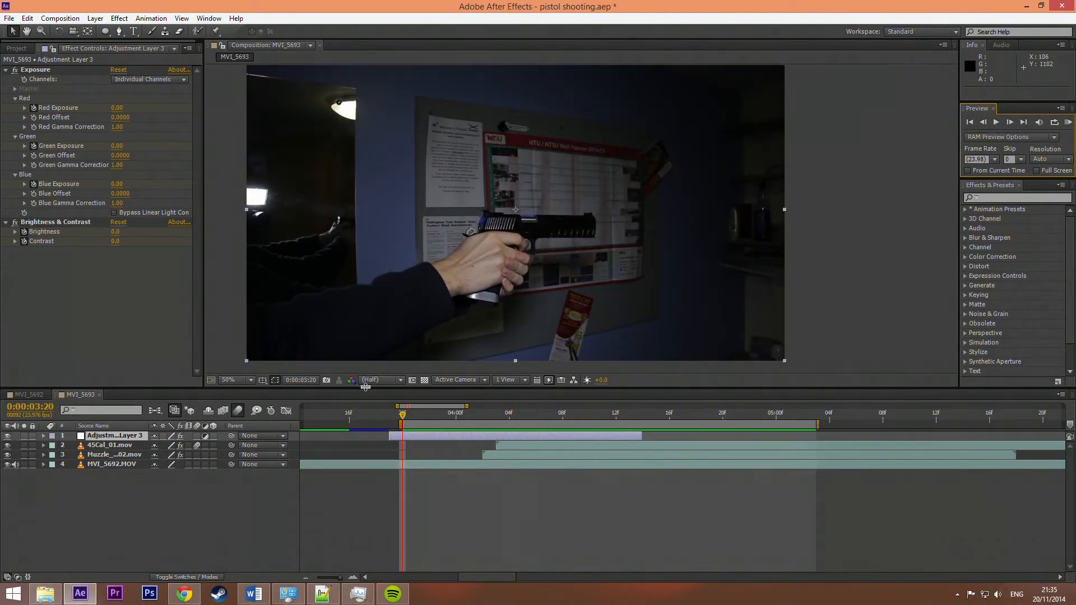
Reveal all Exposure channel and Brightness & Contrast keyframes of the adjustment layer in an enlarged timeline
{"action": "left_click", "coordinate": [452, 439]}
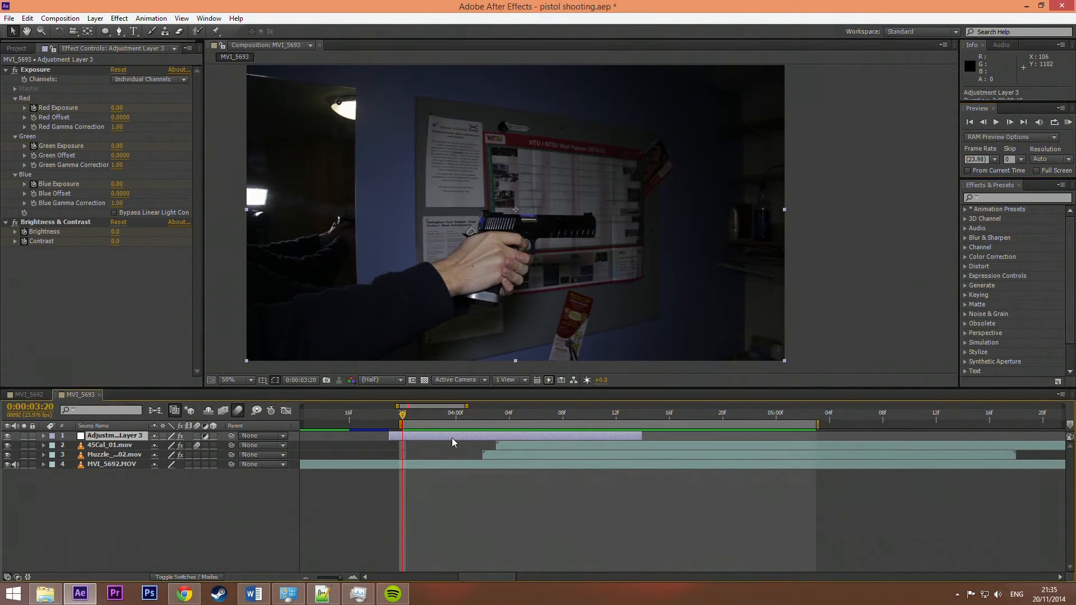
{"action": "left_click", "coordinate": [43, 436]}
{"action": "left_click", "coordinate": [52, 446]}
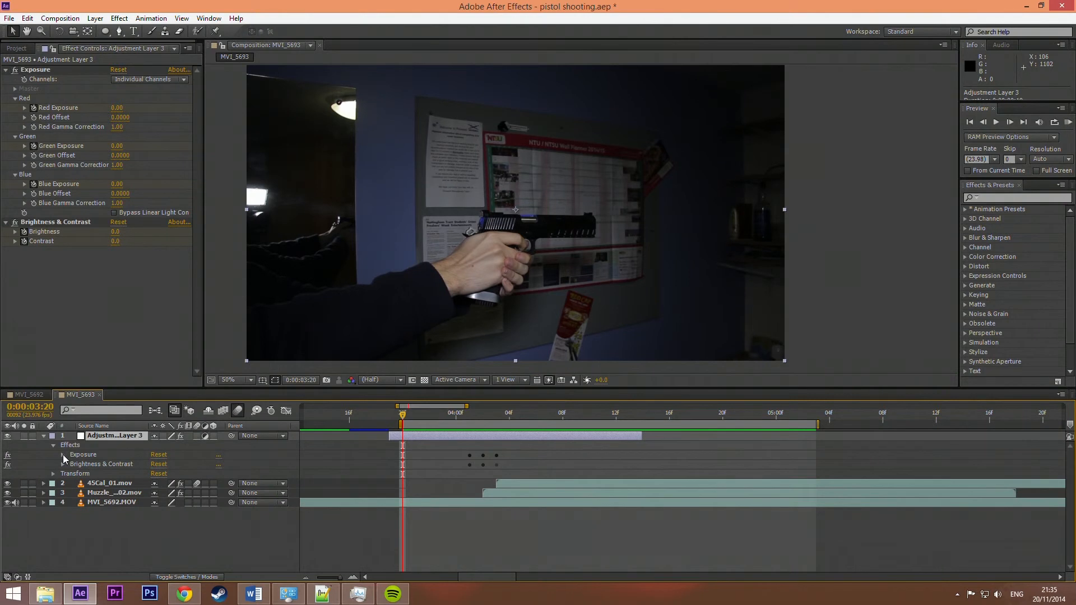
{"action": "left_click", "coordinate": [62, 454]}
{"action": "left_click", "coordinate": [63, 521]}
{"action": "scroll", "coordinate": [76, 500], "scroll_direction": "down", "scroll_amount": 1}
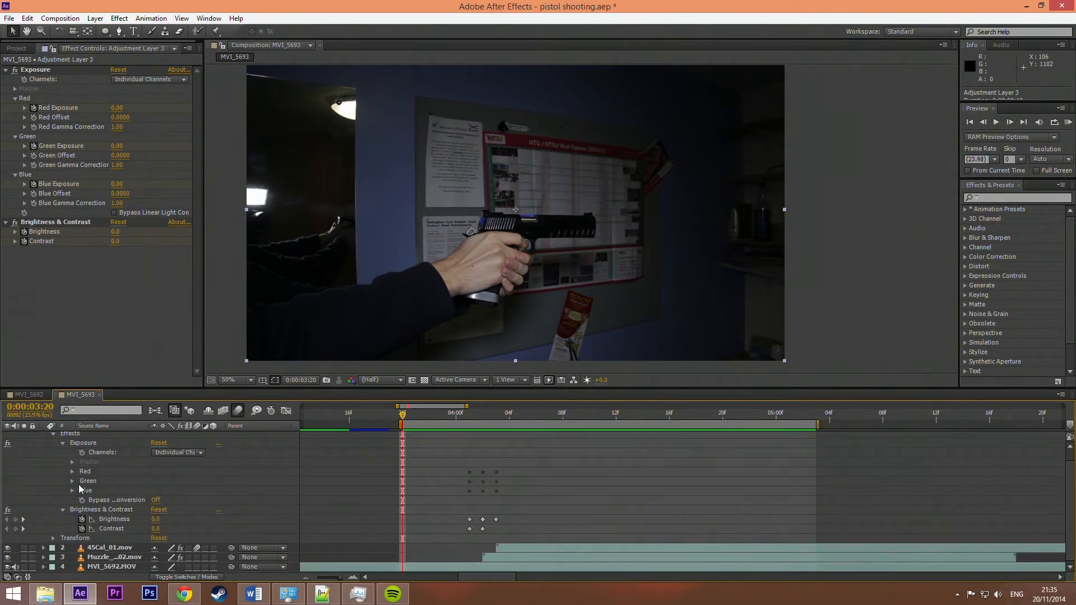
{"action": "left_click", "coordinate": [71, 472]}
{"action": "left_click", "coordinate": [72, 509]}
{"action": "left_click", "coordinate": [72, 547]}
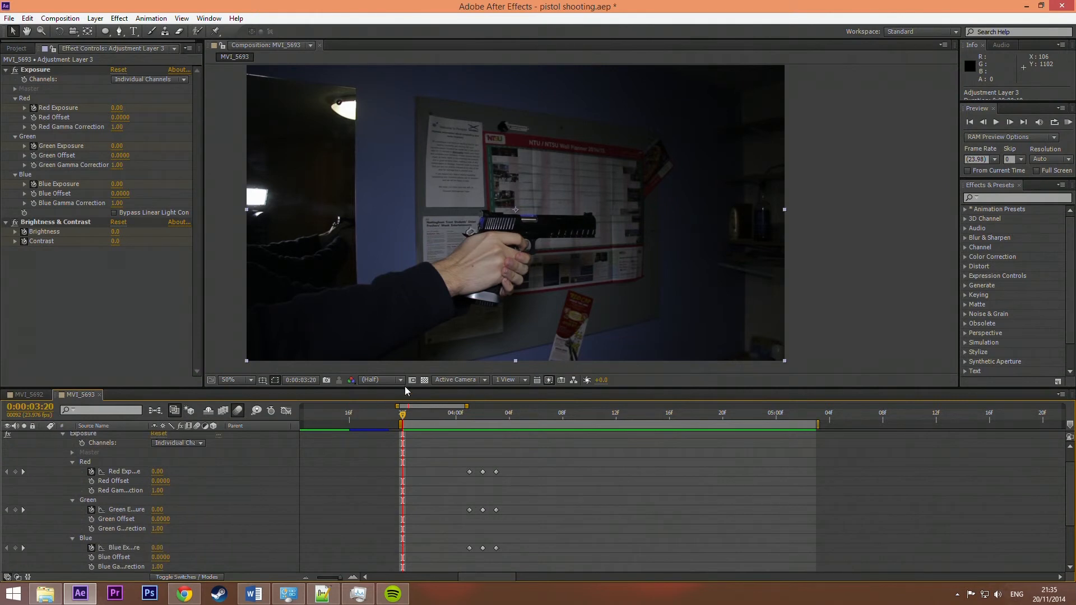
{"action": "left_click_drag", "start_coordinate": [407, 388], "coordinate": [406, 303]}
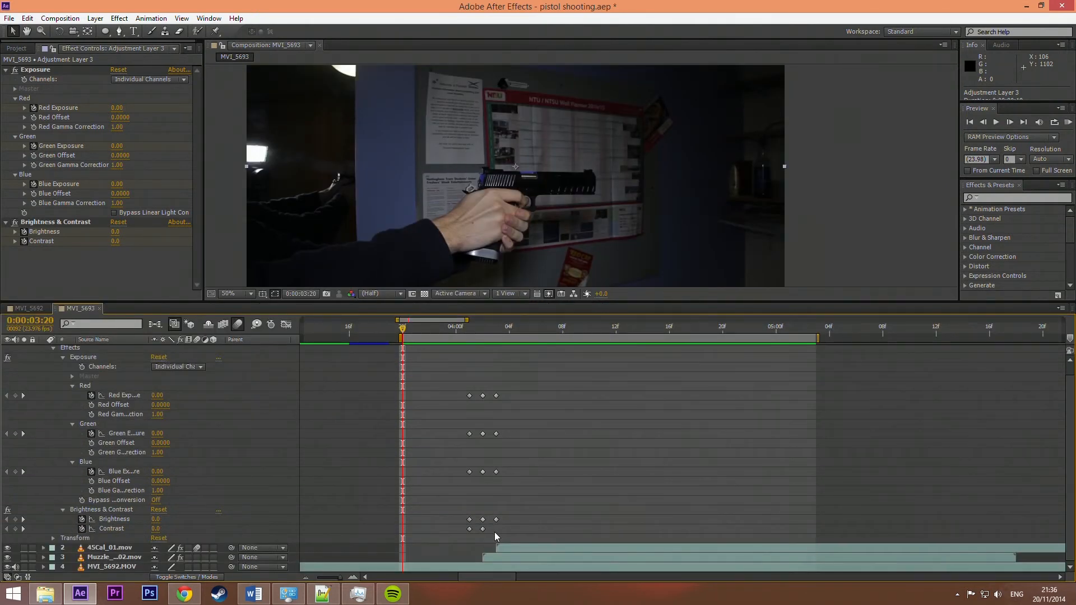
Set the missing Contrast keyframe to 0 at 0:00:04:03 and shift the last keyframe of every property to 0:00:04:05
{"action": "left_click_drag", "start_coordinate": [404, 328], "coordinate": [496, 347]}
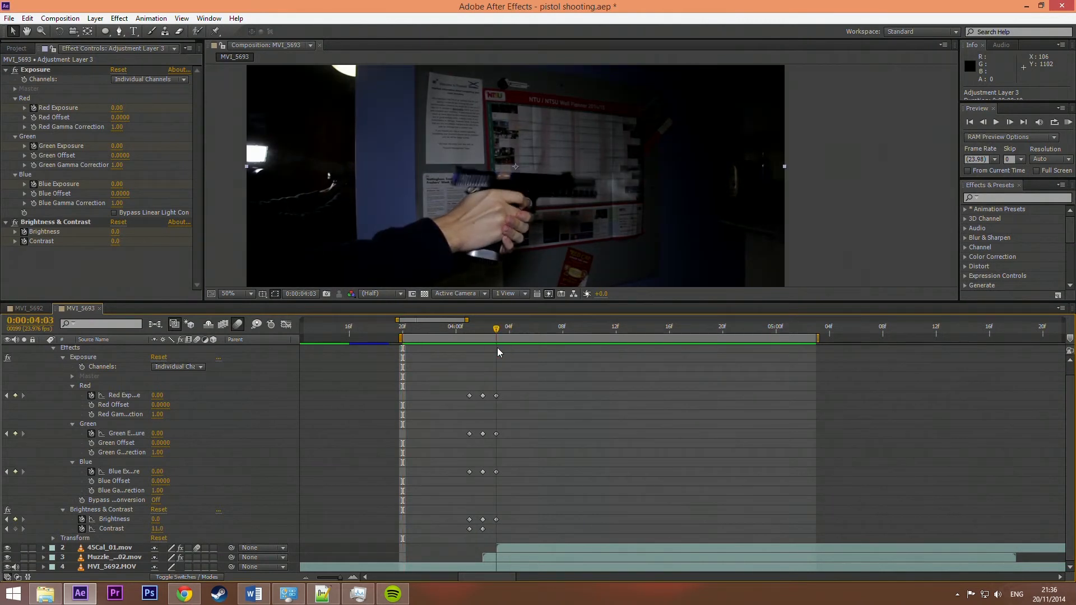
{"action": "left_click", "coordinate": [115, 245]}
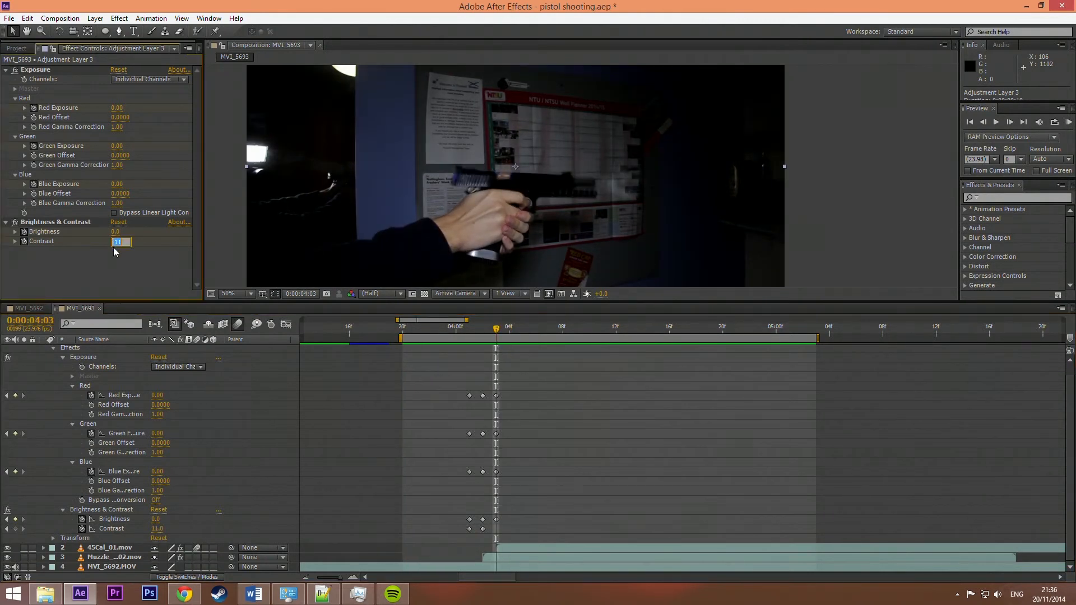
{"action": "key", "text": "Return"}
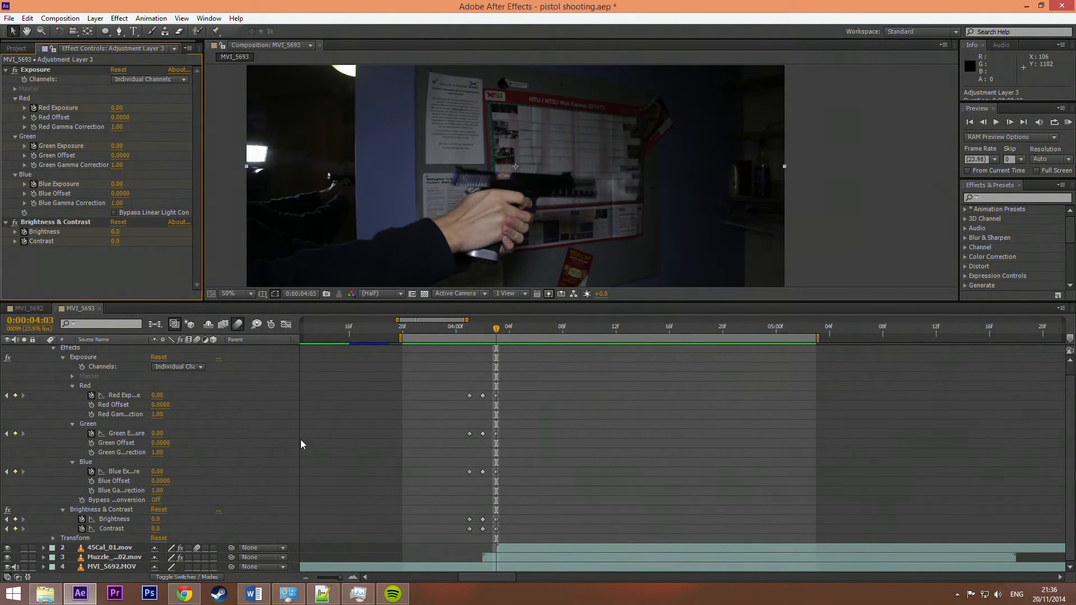
{"action": "left_click_drag", "start_coordinate": [513, 380], "coordinate": [522, 530]}
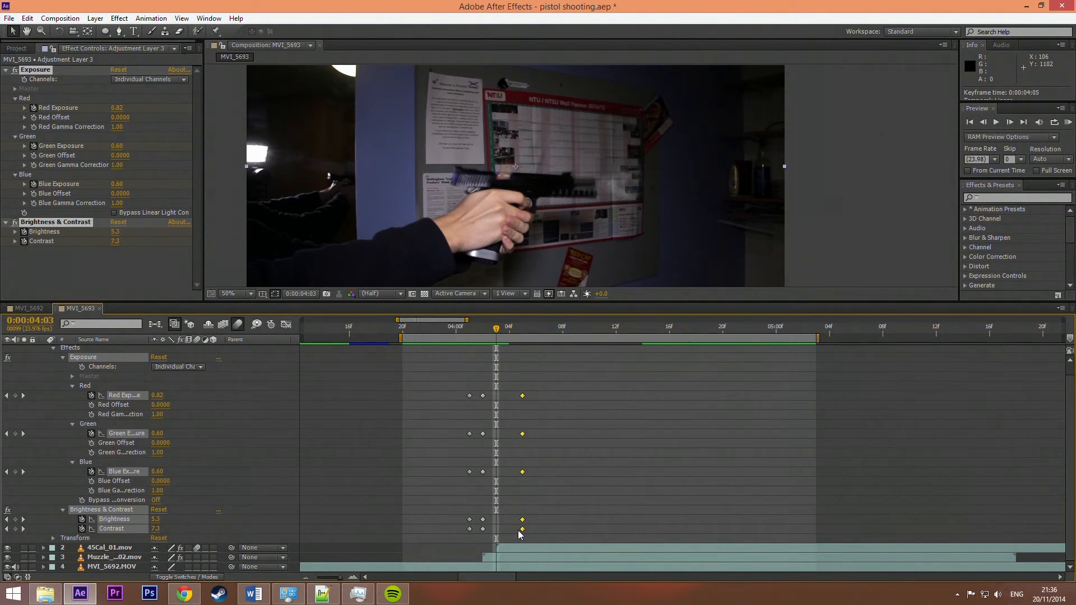
Try easing all Exposure and Brightness & Contrast keyframes, comparing the eased and linear curves in the Graph Editor
{"action": "left_click_drag", "start_coordinate": [615, 392], "coordinate": [442, 534]}
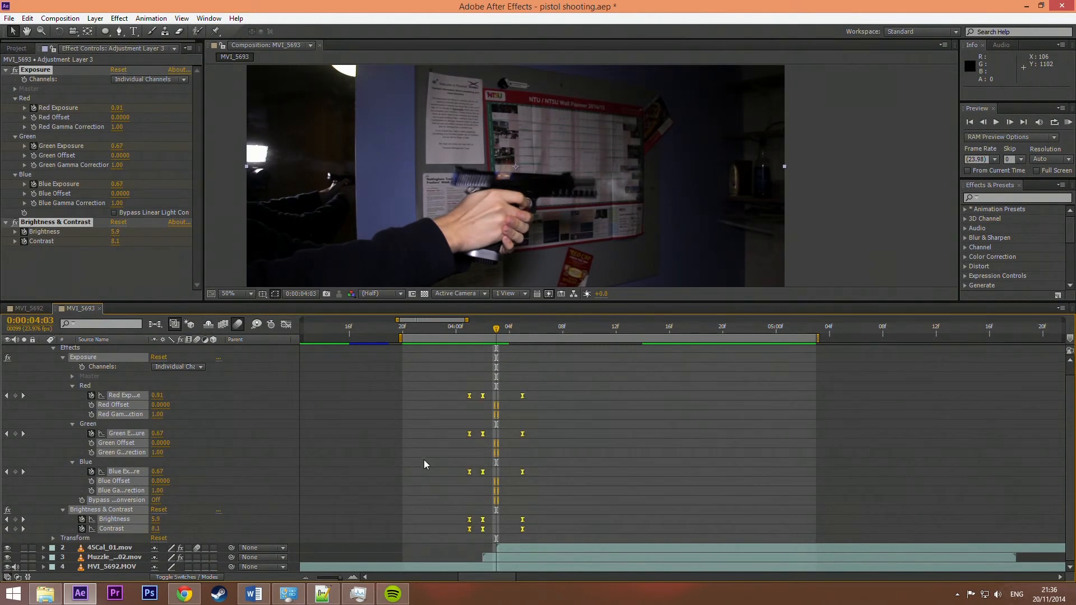
{"action": "mouse_move", "coordinate": [496, 330]}
{"action": "left_mouse_down"}
{"action": "mouse_move", "coordinate": [506, 331]}
{"action": "mouse_move", "coordinate": [479, 335]}
{"action": "mouse_move", "coordinate": [523, 335]}
{"action": "mouse_move", "coordinate": [470, 337]}
{"action": "mouse_move", "coordinate": [482, 338]}
{"action": "left_mouse_up"}
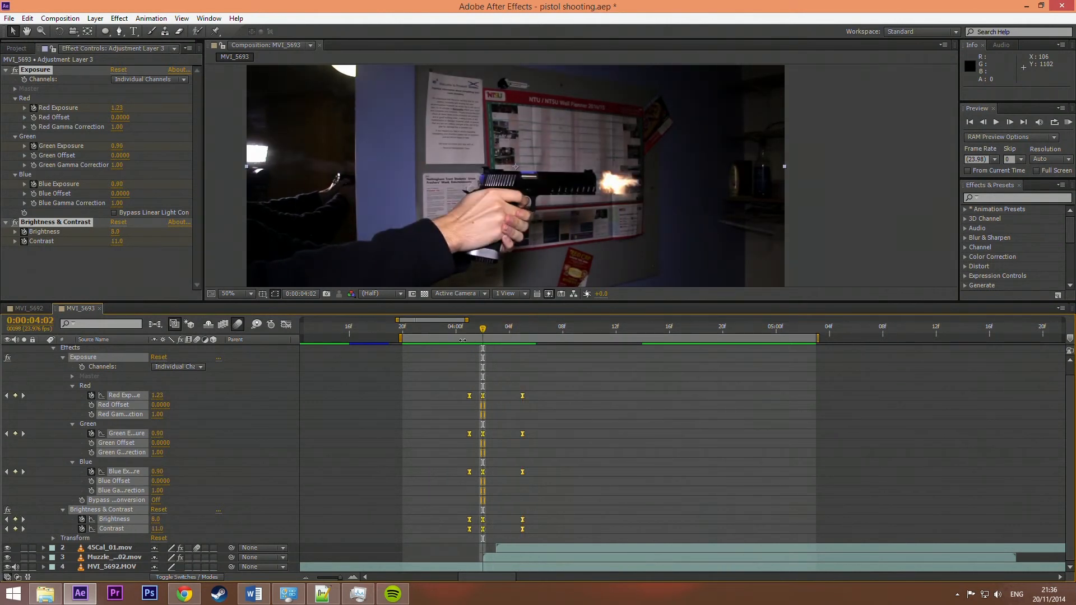
{"action": "left_click", "coordinate": [287, 325]}
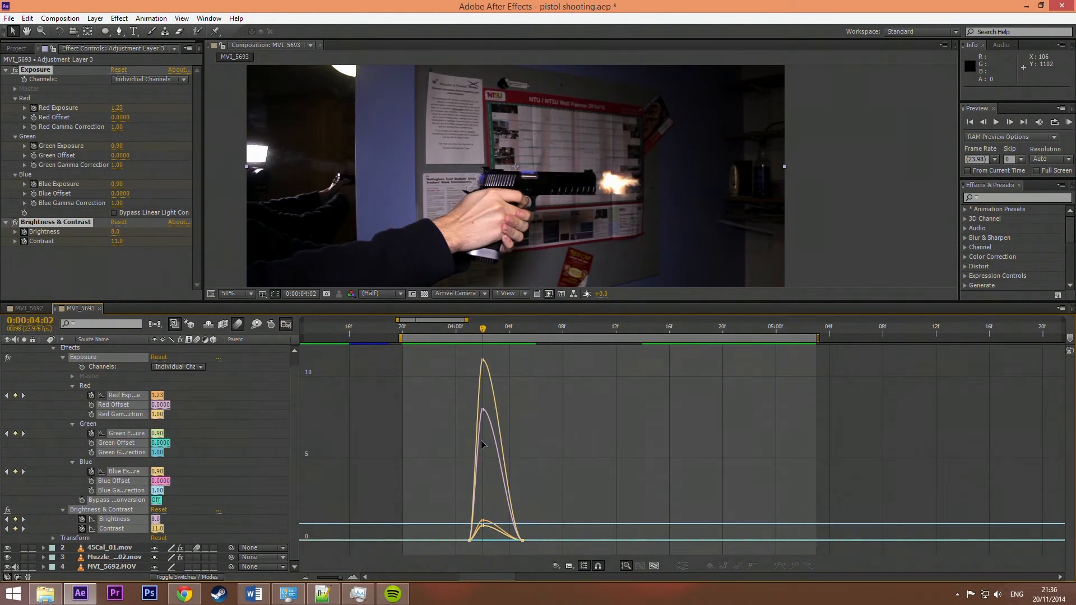
{"action": "left_click_drag", "start_coordinate": [482, 332], "coordinate": [479, 335]}
{"action": "key", "text": "shift+F3"}
{"action": "key", "text": "Page_Down"}
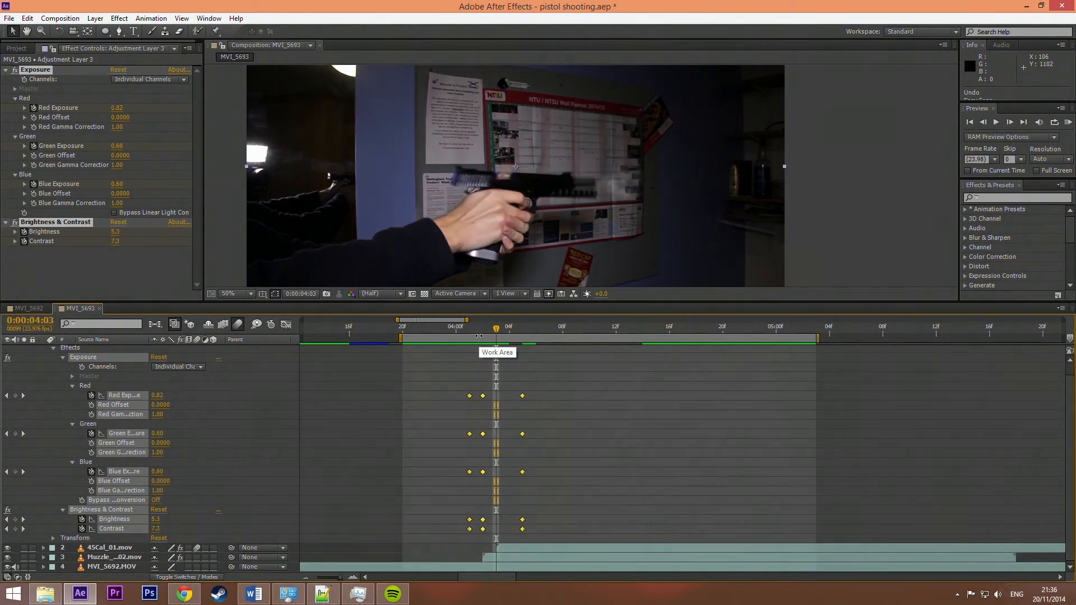
{"action": "left_click", "coordinate": [287, 325]}
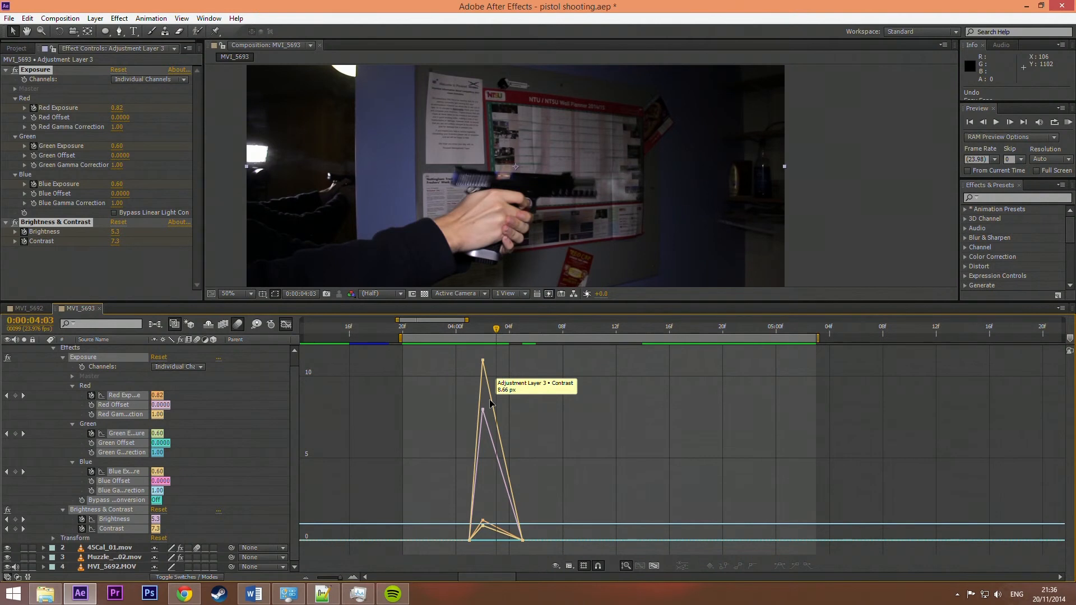
{"action": "key", "text": "shift+F3"}
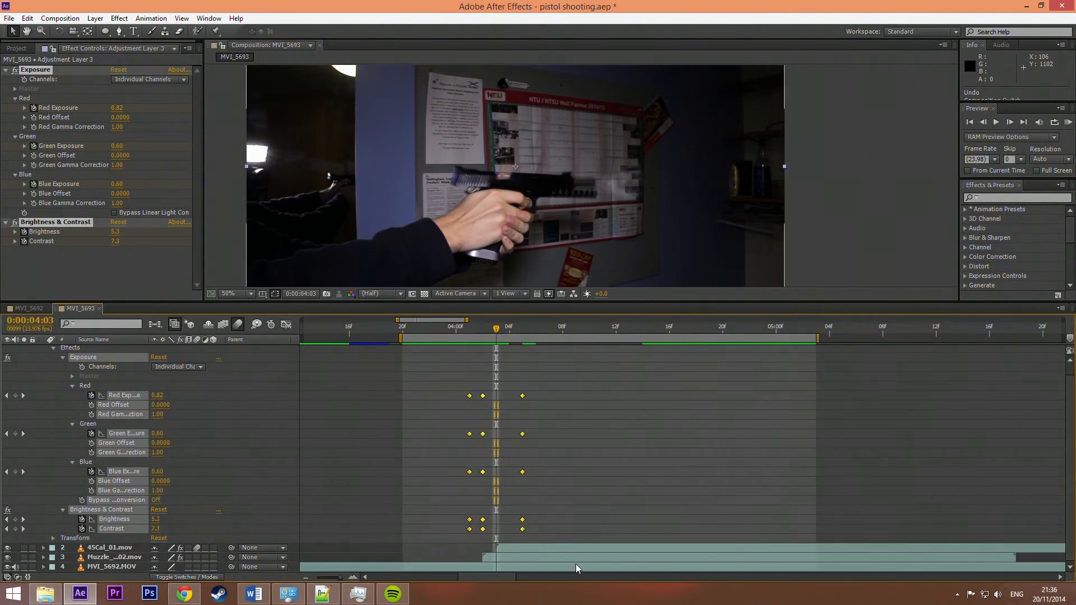
Collapse the adjustment layer's properties and run a RAM preview of the eased light flash from 0:00:03:20
{"action": "scroll", "coordinate": [114, 404], "scroll_direction": "up", "scroll_amount": 1}
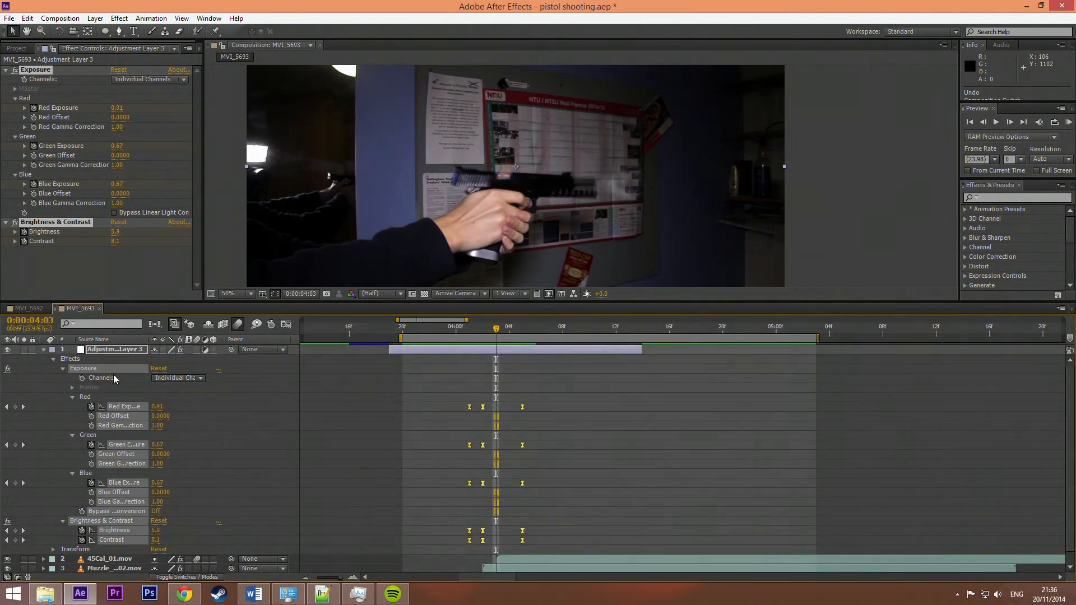
{"action": "left_click", "coordinate": [45, 349]}
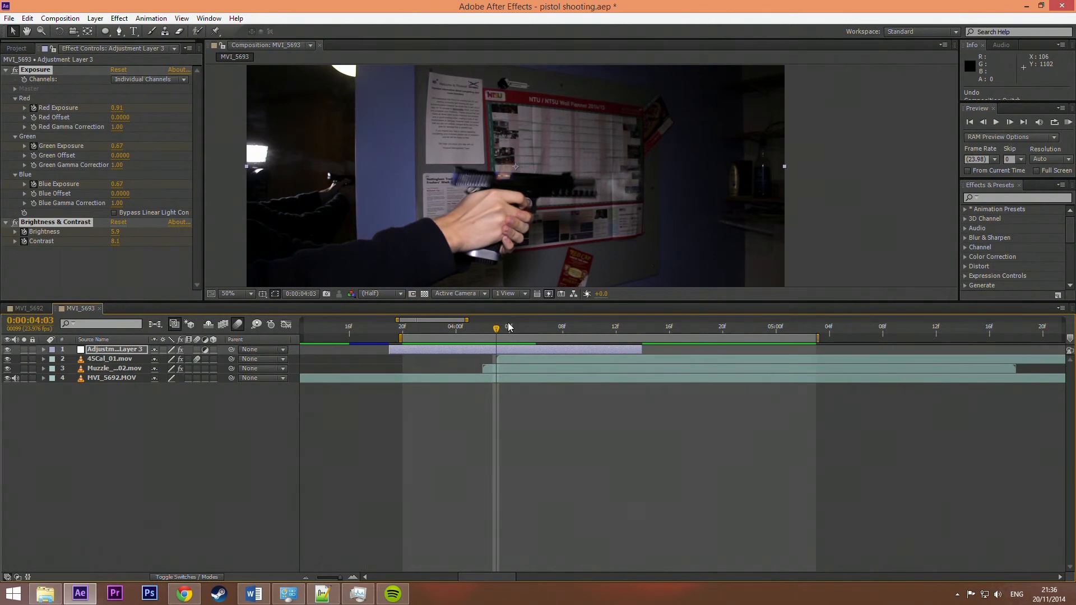
{"action": "left_click_drag", "start_coordinate": [485, 333], "coordinate": [401, 332]}
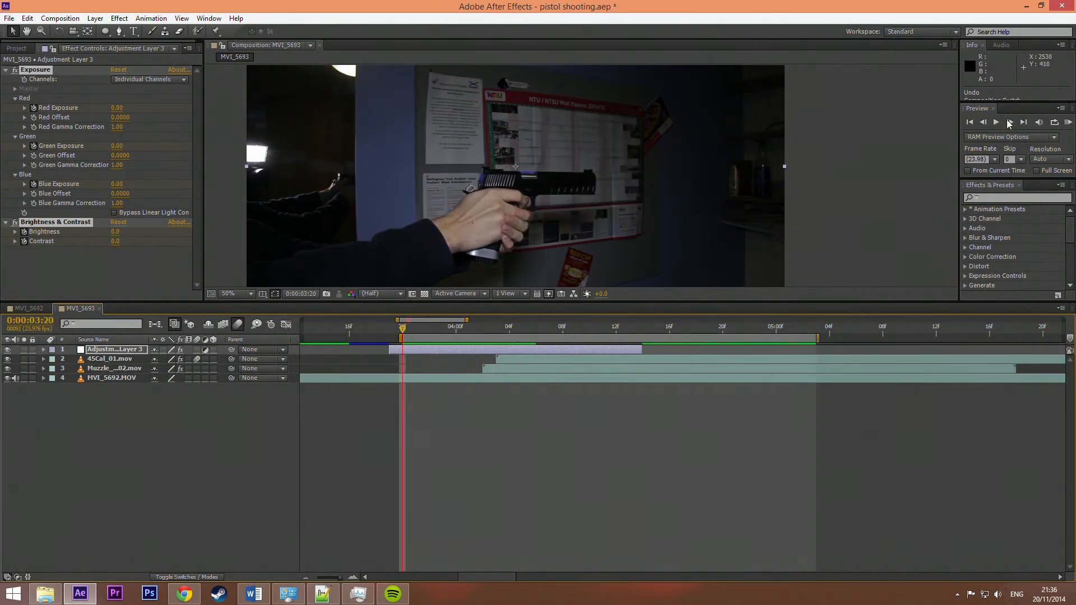
{"action": "left_click", "coordinate": [1068, 122]}
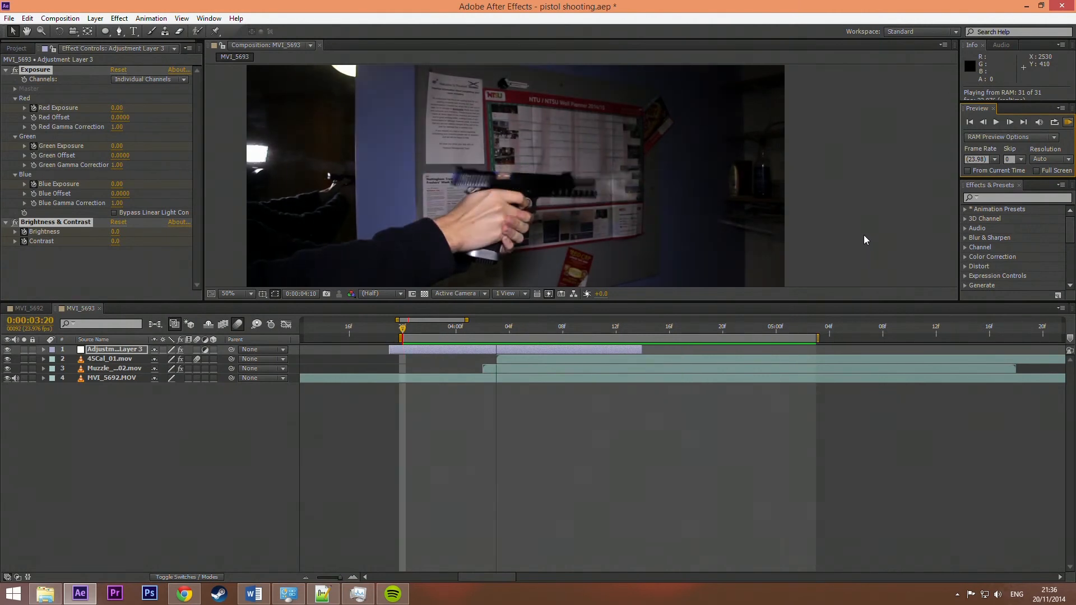
{"action": "left_click", "coordinate": [1068, 124]}
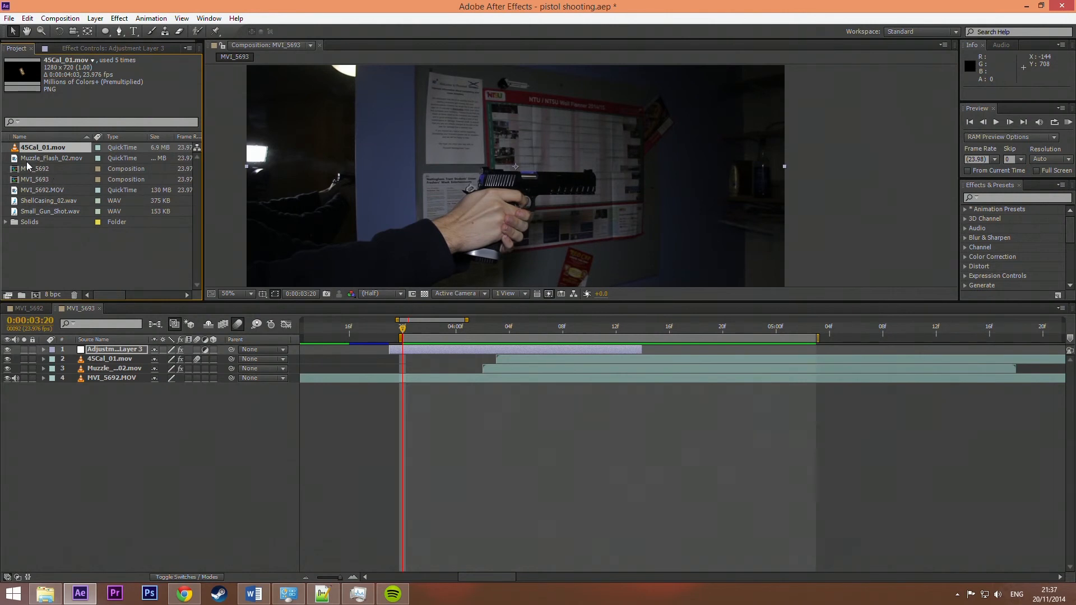
Add Small_Gun_Shot.wav to the composition as the uppermost layer and reveal its audio waveform
{"action": "left_click", "coordinate": [27, 203]}
{"action": "left_click_drag", "start_coordinate": [42, 213], "coordinate": [438, 348]}
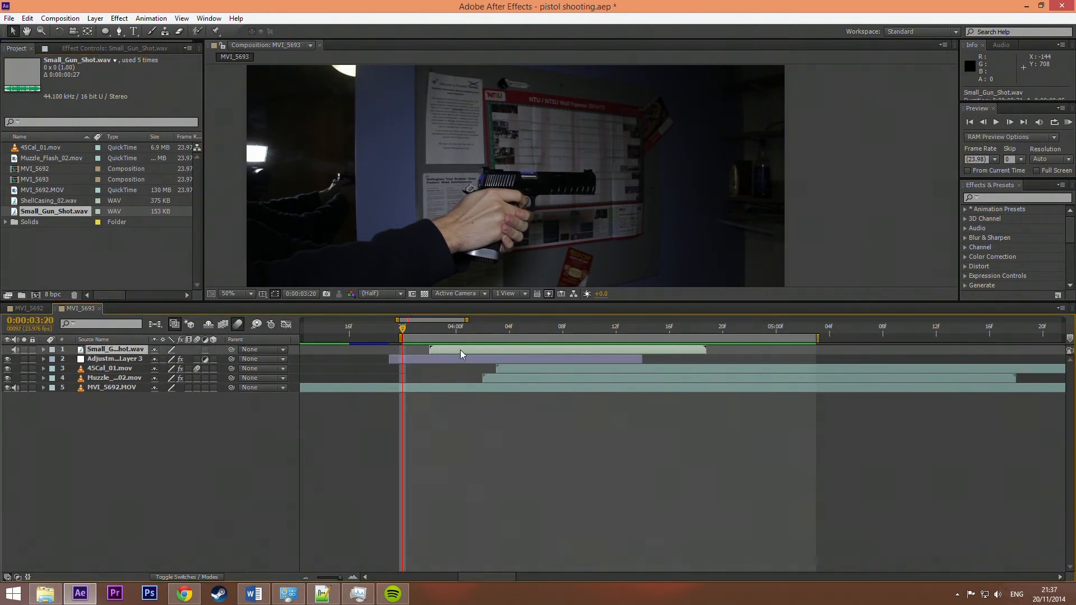
{"action": "key", "text": "l"}
{"action": "key", "text": "l"}
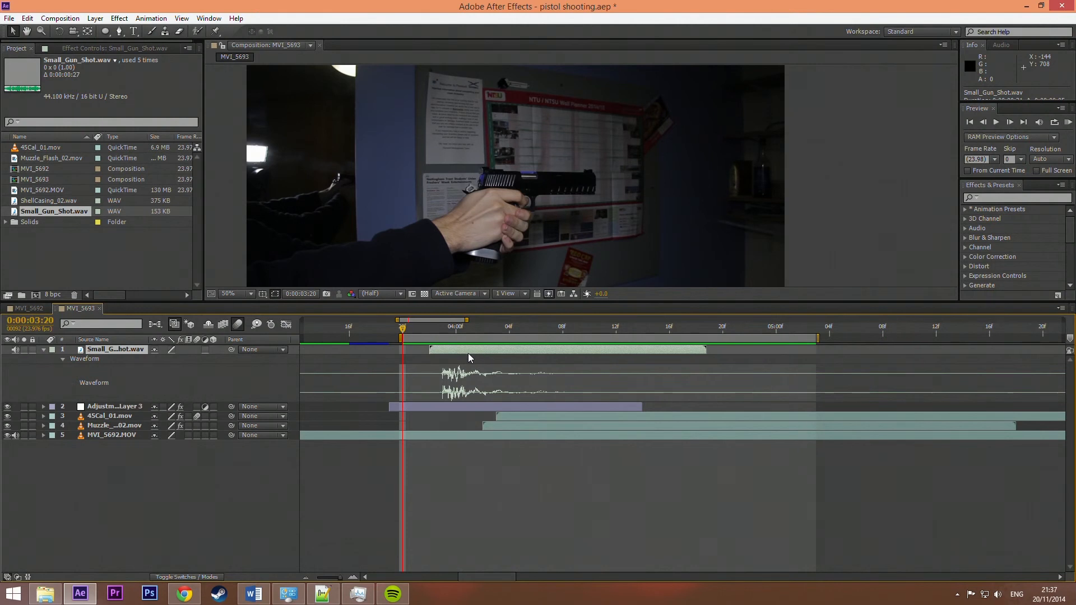
Shift the gunshot sound so its waveform peak starts with the muzzle flash at 0:00:04:02, and hide the waveform
{"action": "left_click_drag", "start_coordinate": [402, 328], "coordinate": [543, 348]}
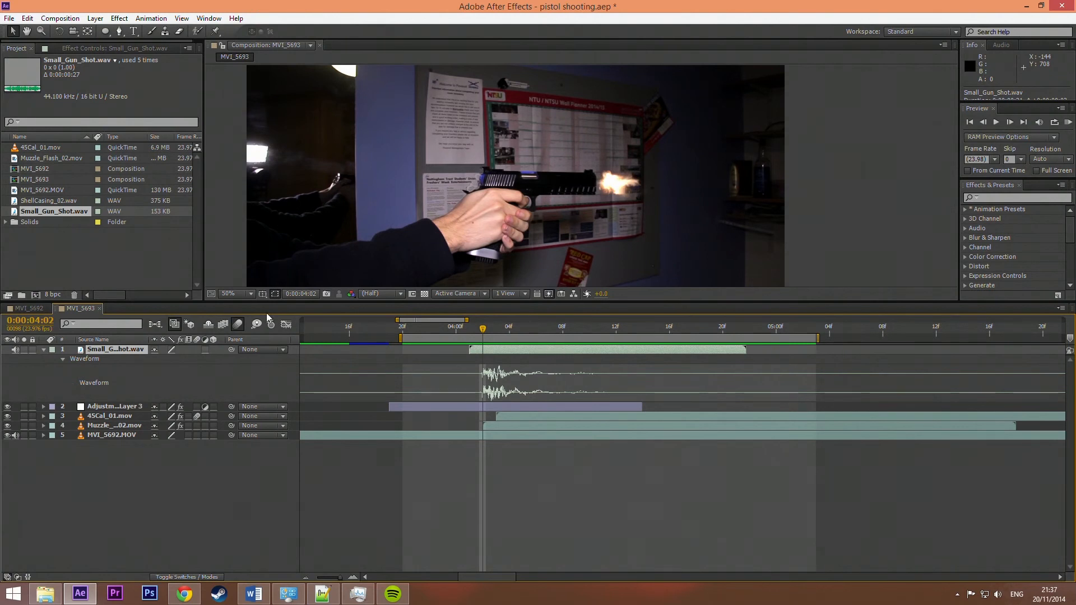
{"action": "key", "text": "l"}
{"action": "key", "text": "l"}
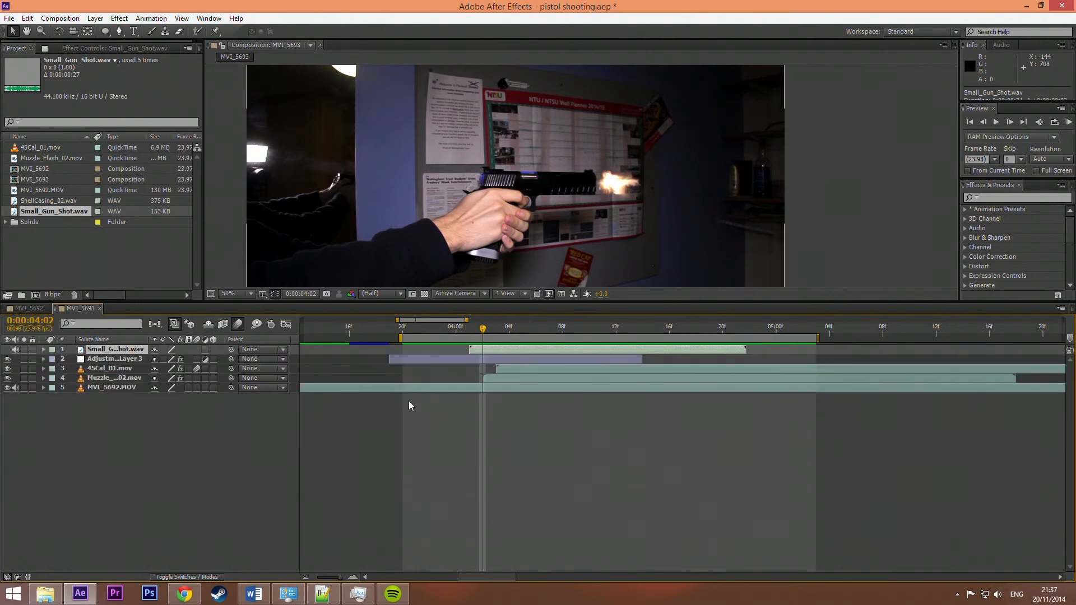
{"action": "key", "text": "l"}
{"action": "key", "text": "l"}
{"action": "key", "text": "l"}
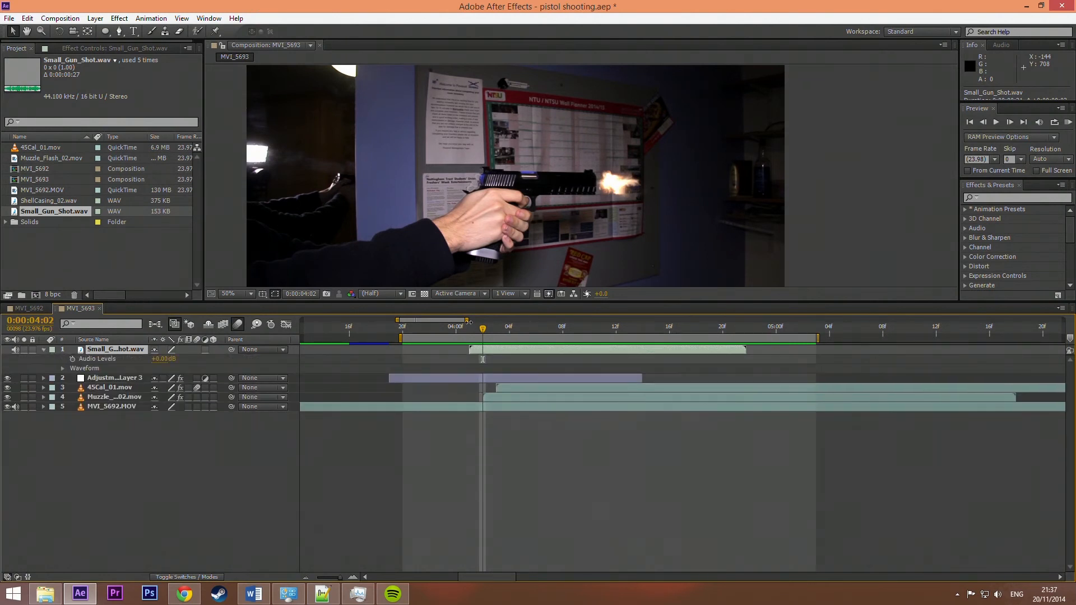
Add ShellCasing_02.wav as the uppermost layer, collapse the gunshot layer and reveal the casing sound's waveform
{"action": "left_click_drag", "start_coordinate": [36, 200], "coordinate": [498, 349]}
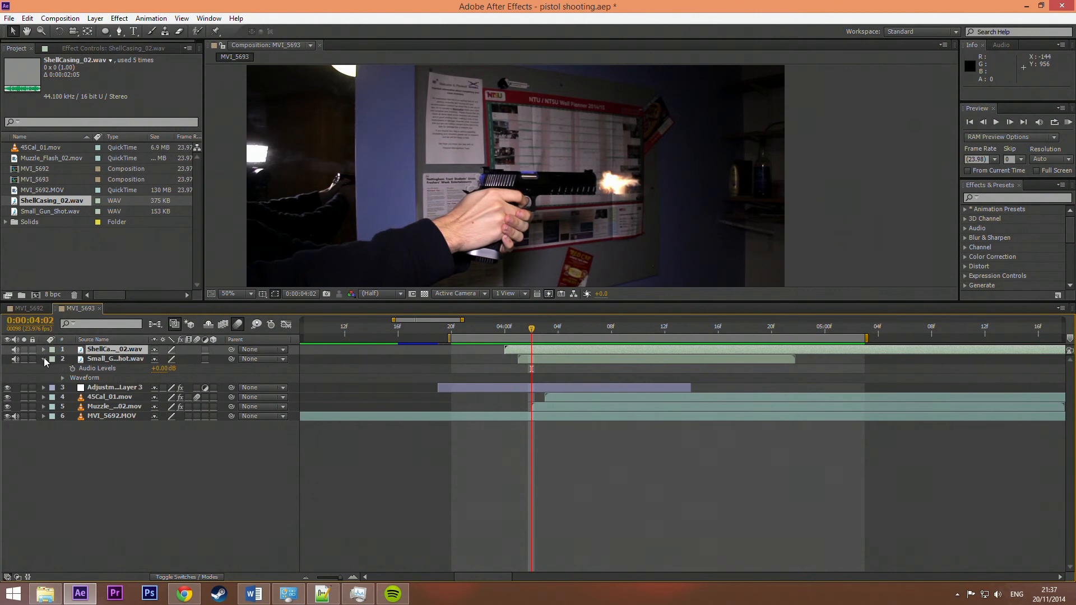
{"action": "left_click", "coordinate": [44, 359]}
{"action": "left_click", "coordinate": [543, 351]}
{"action": "key", "text": "l"}
{"action": "key", "text": "l"}
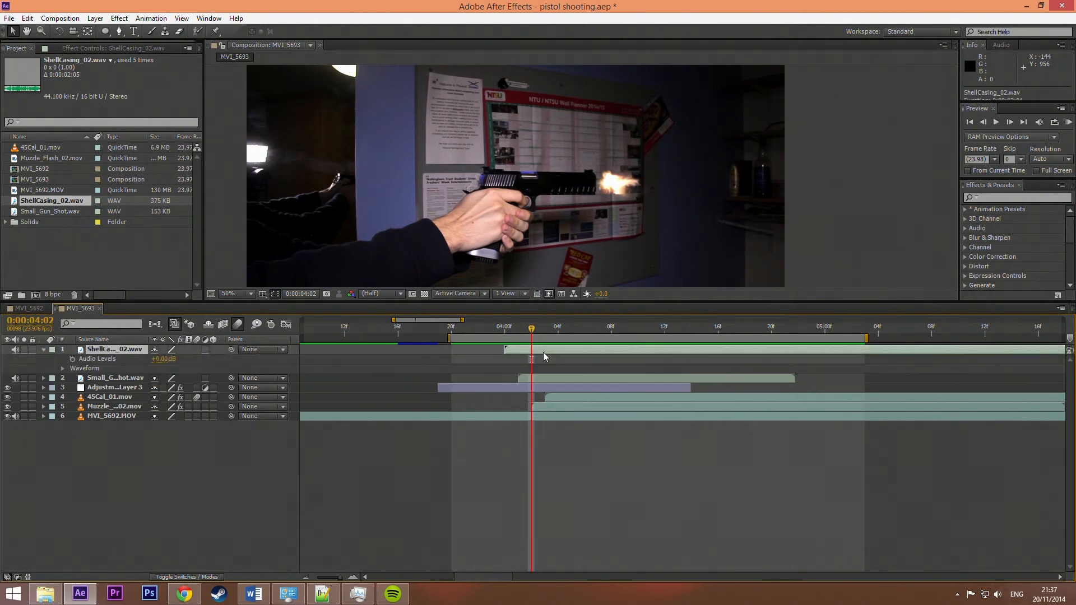
{"action": "left_click", "coordinate": [623, 383]}
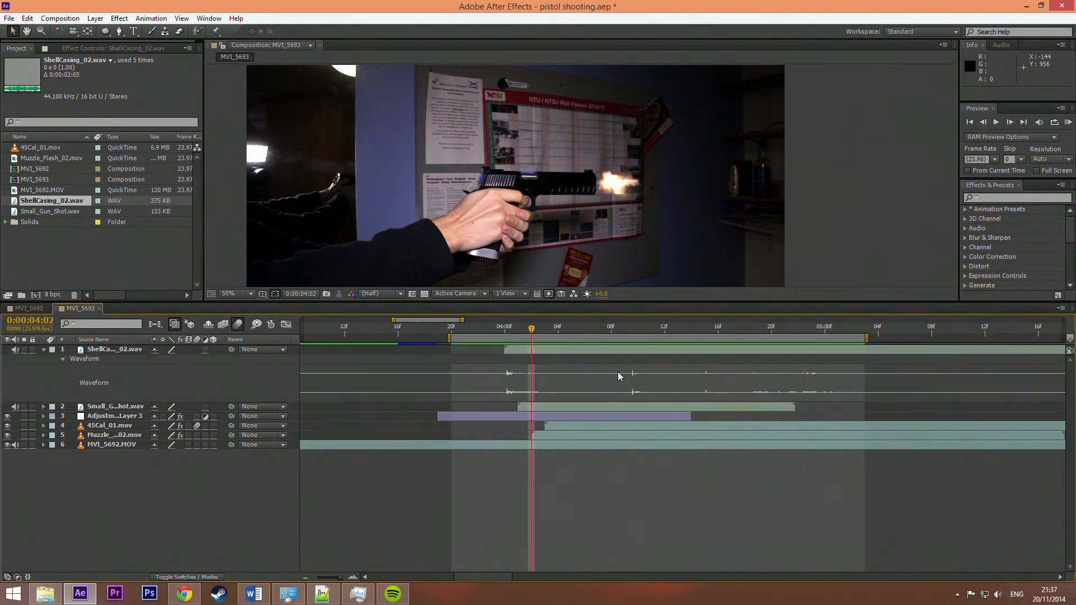
Shift the shell casing sound to start at about 0:00:04:16, after the casing has left the frame
{"action": "left_click_drag", "start_coordinate": [533, 347], "coordinate": [611, 335]}
{"action": "key", "text": "space"}
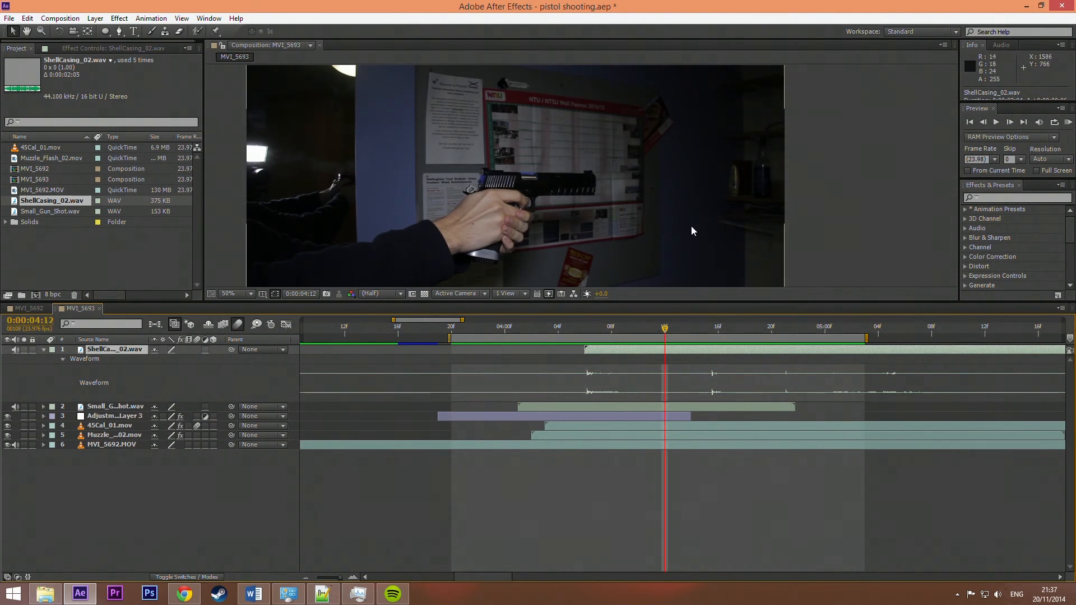
{"action": "left_click_drag", "start_coordinate": [677, 348], "coordinate": [811, 349]}
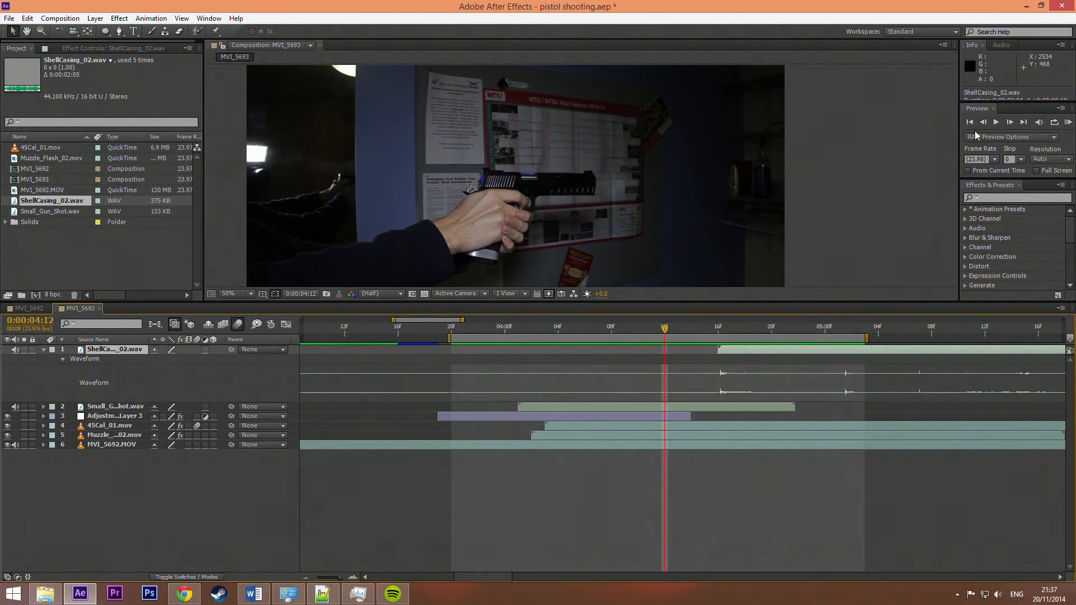
Enlarge the composition viewer and run a RAM preview of the shot with its sounds from the start of the composition
{"action": "left_click", "coordinate": [970, 123]}
{"action": "left_click", "coordinate": [1069, 122]}
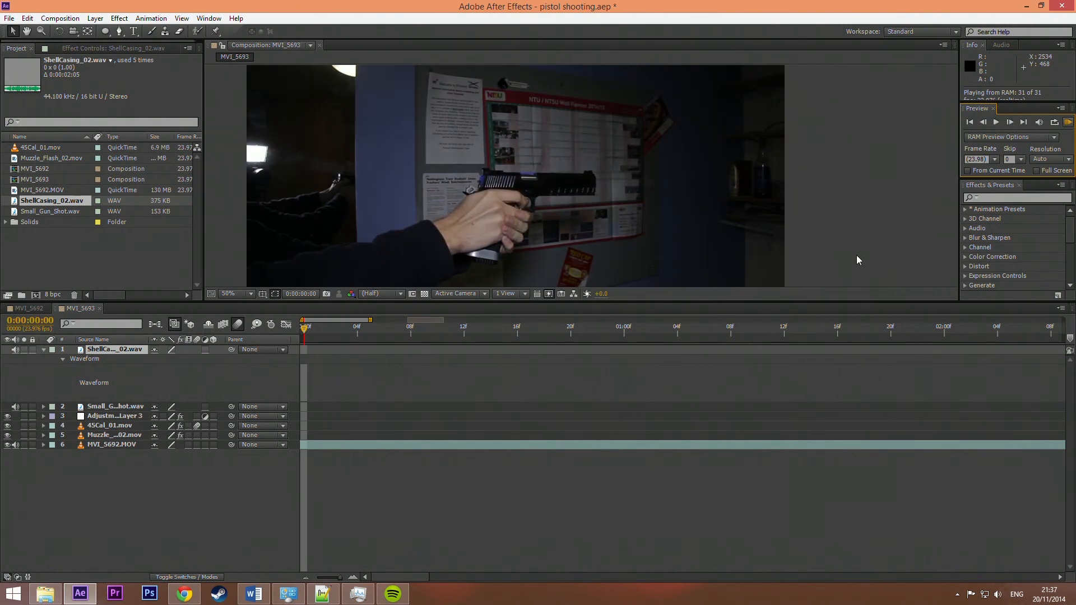
{"action": "key", "text": "space"}
{"action": "left_click_drag", "start_coordinate": [702, 301], "coordinate": [713, 412]}
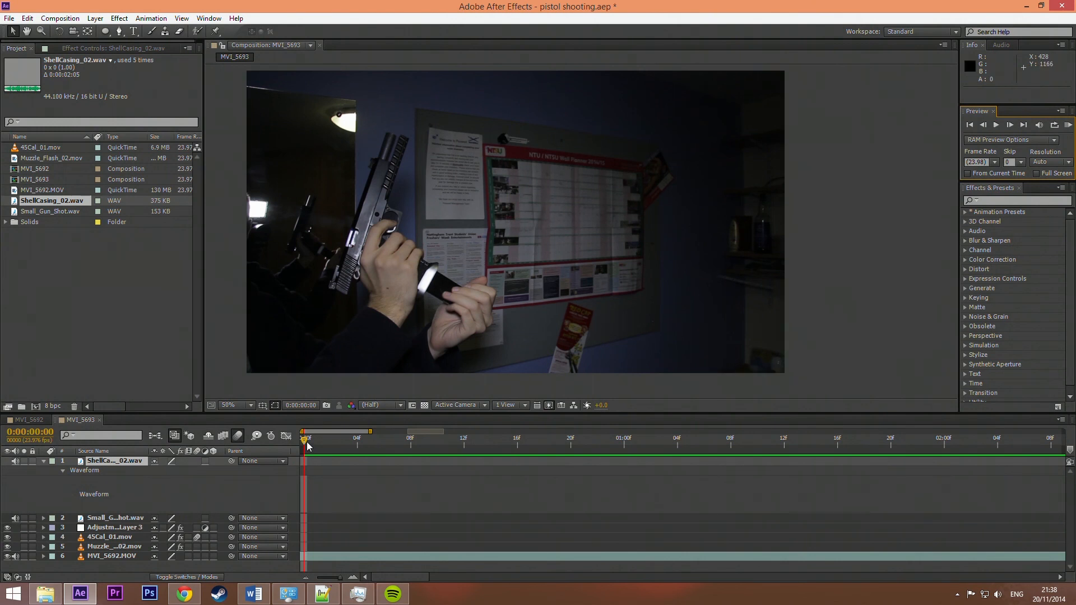
{"action": "left_click", "coordinate": [1067, 126]}
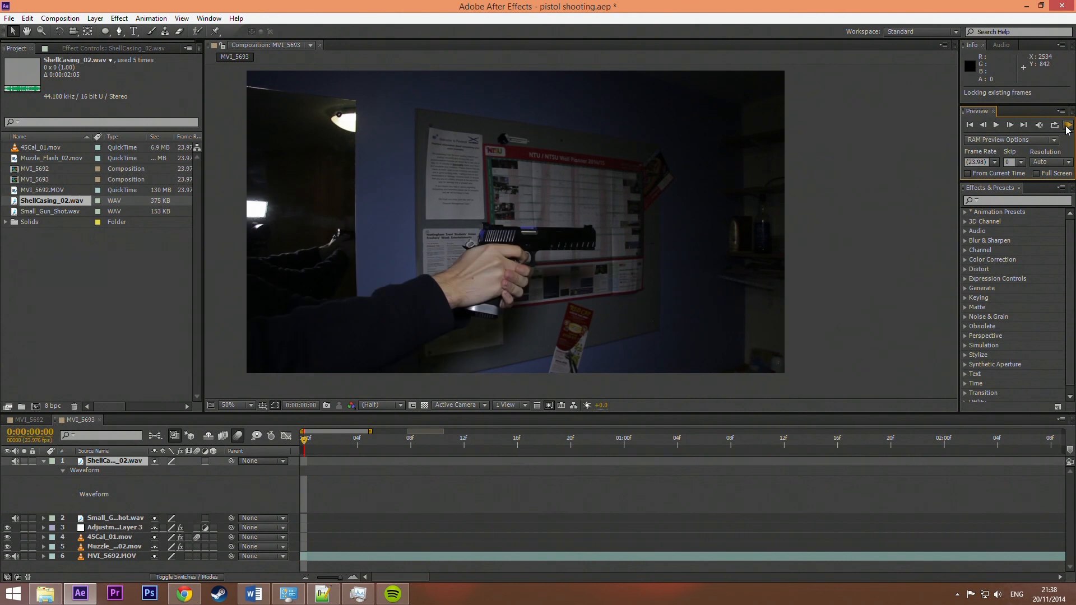